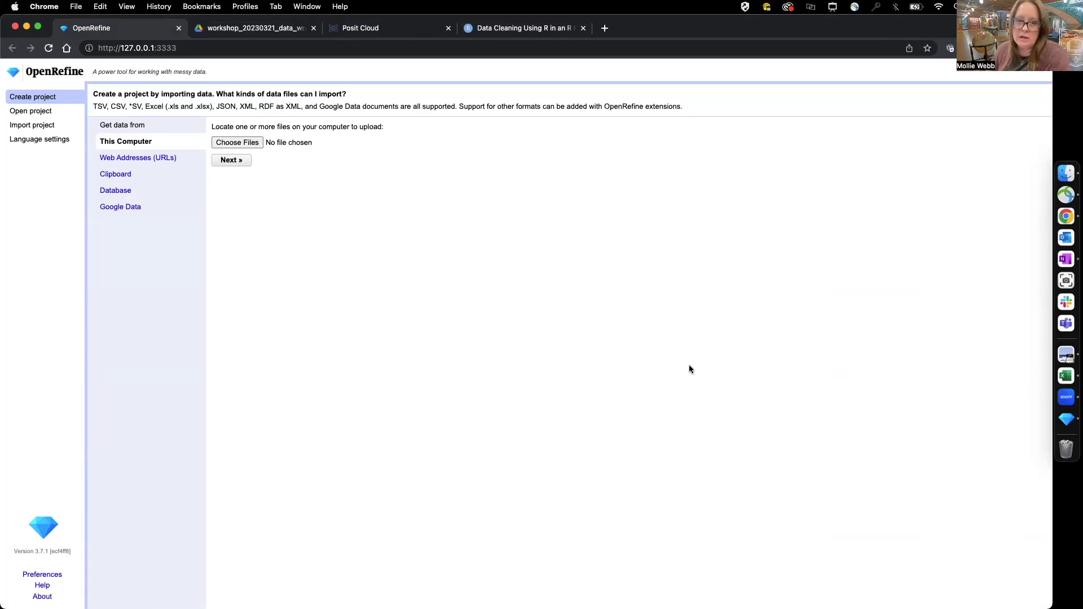
- Switch to Excel to examine the columns of sample_survey_data, including the CaseNo column, and return to OpenRefine
{"action": "left_click", "coordinate": [1066, 376]}
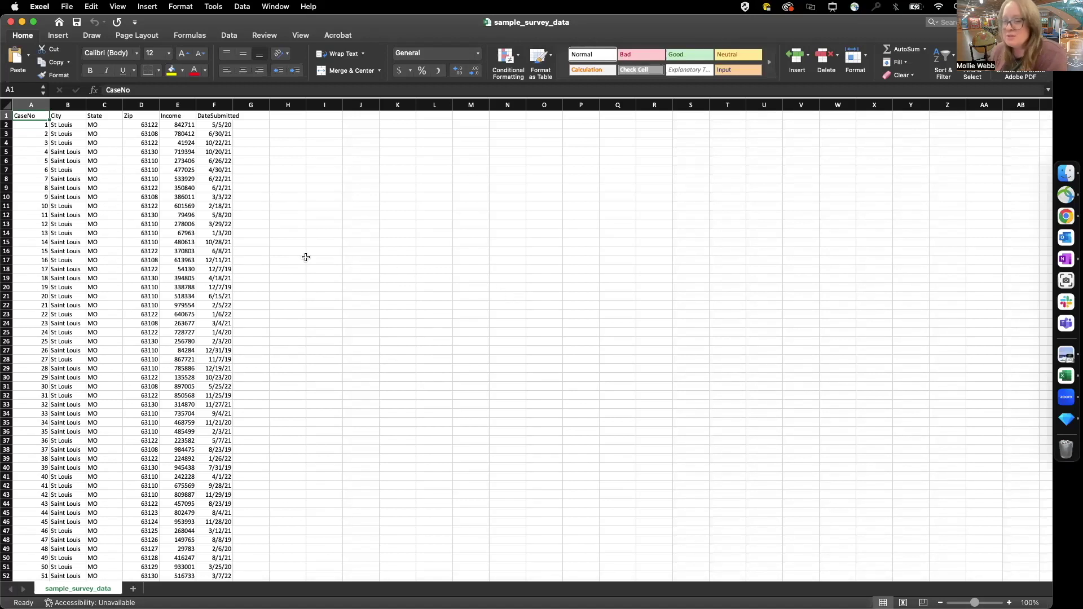
{"action": "left_click", "coordinate": [28, 110]}
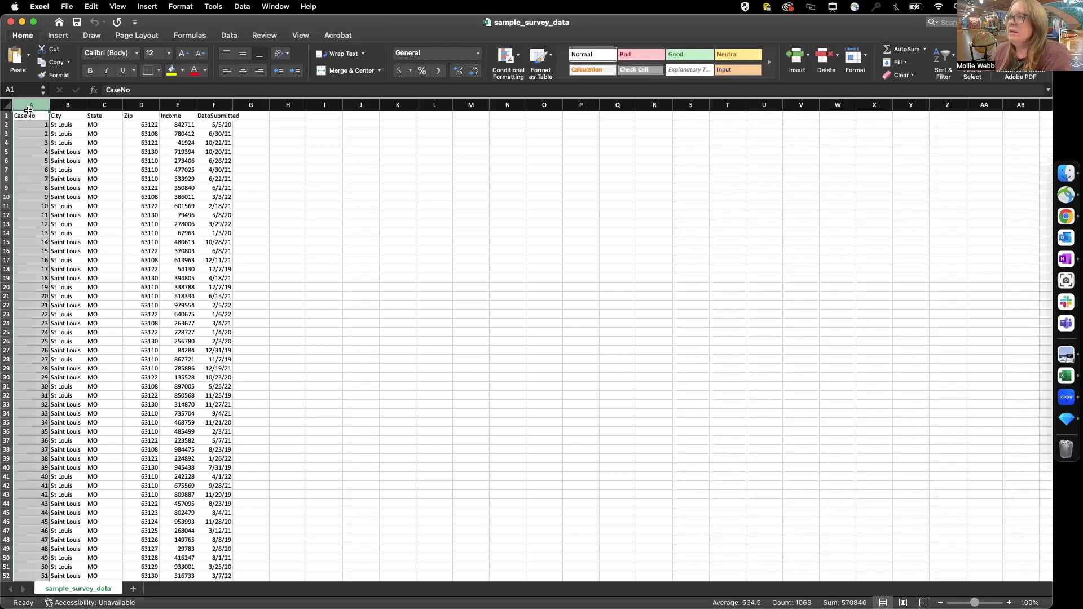
{"action": "left_click", "coordinate": [372, 368]}
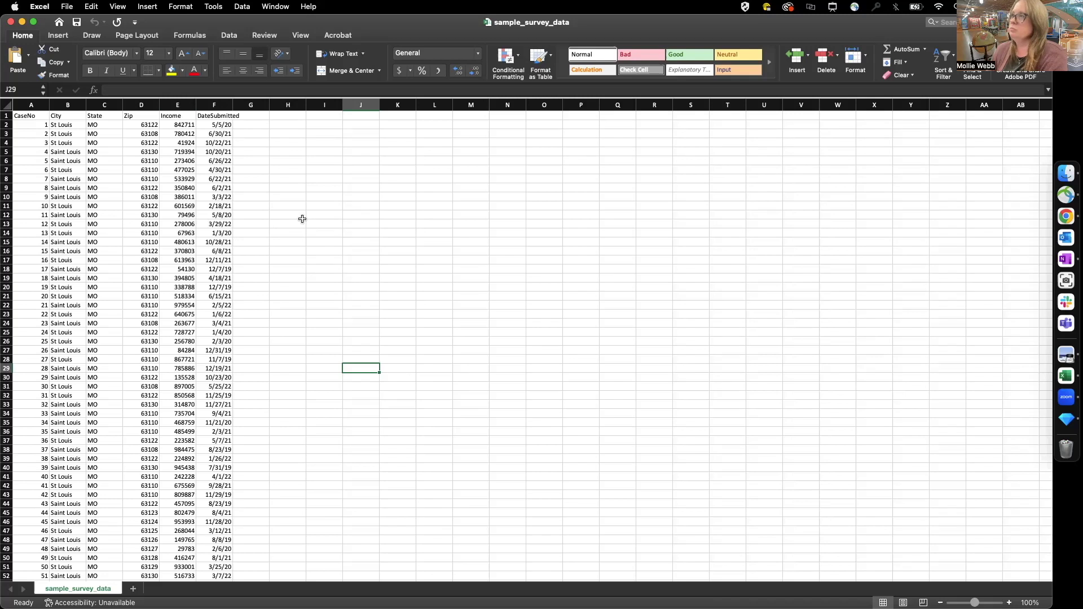
{"action": "left_click", "coordinate": [23, 22]}
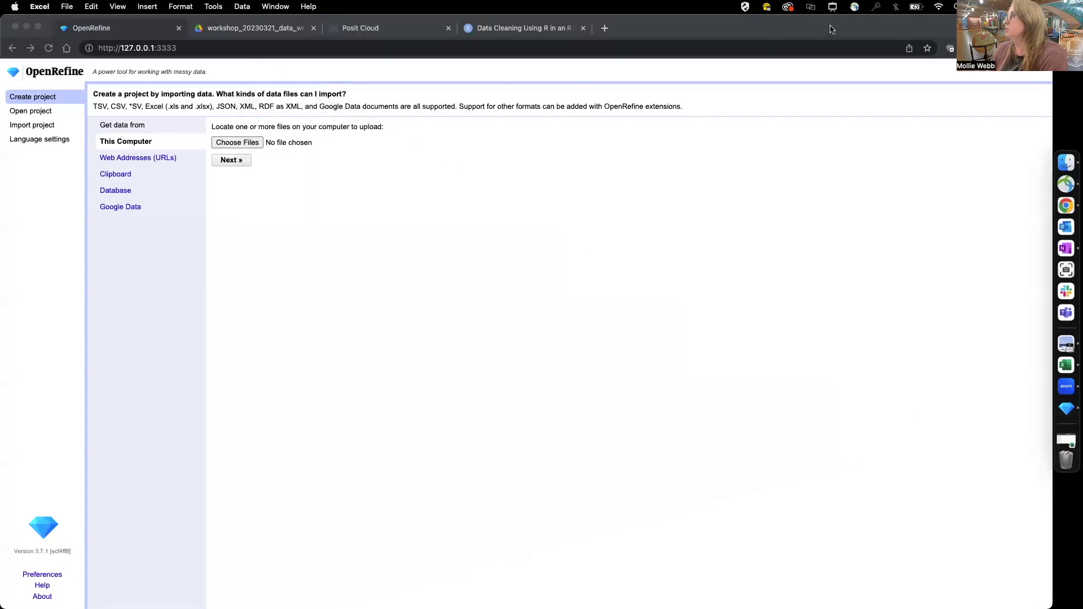
{"action": "left_click", "coordinate": [833, 6]}
{"action": "left_click", "coordinate": [336, 276]}
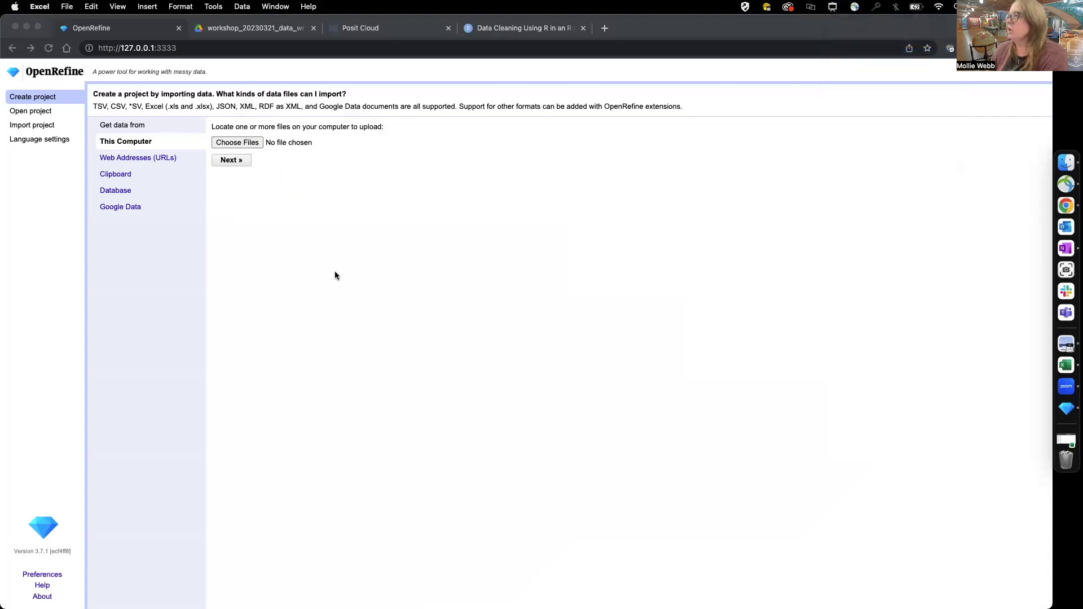
{"action": "left_click", "coordinate": [322, 212]}
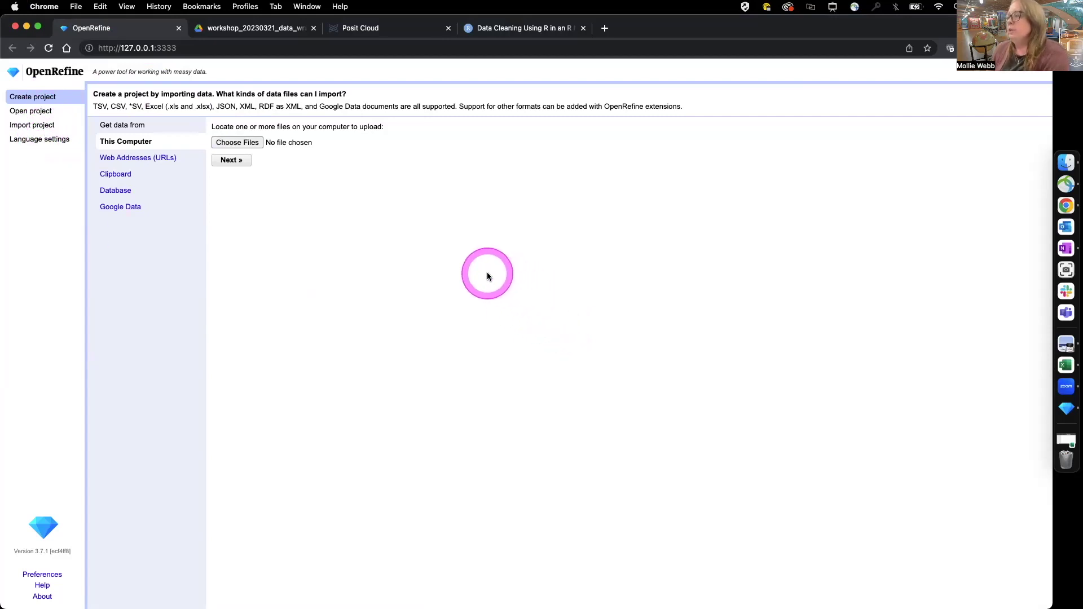
{"action": "left_click", "coordinate": [232, 143]}
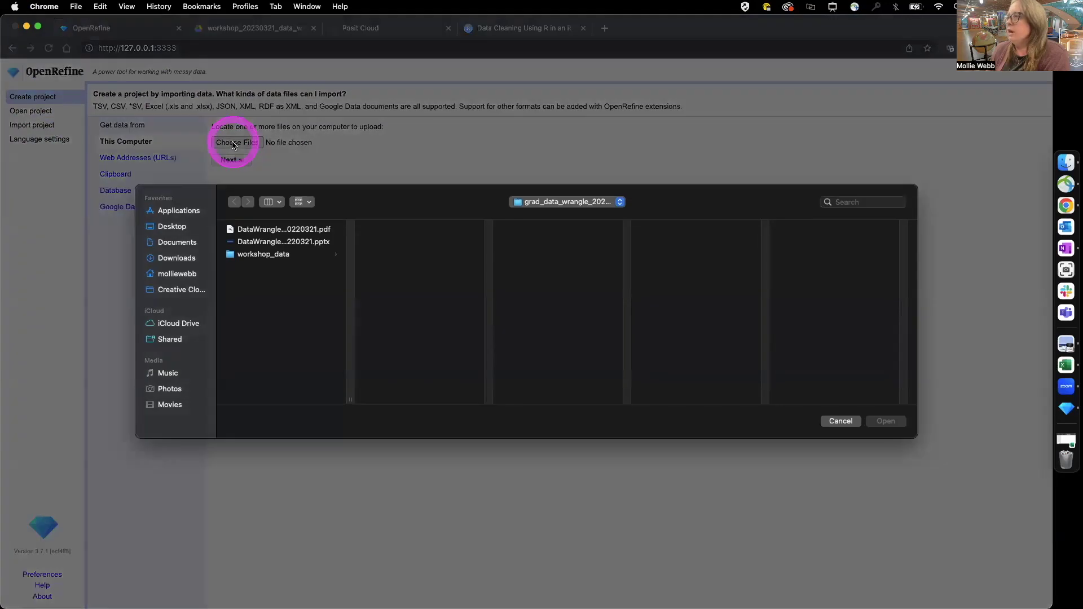
{"action": "left_click", "coordinate": [273, 257]}
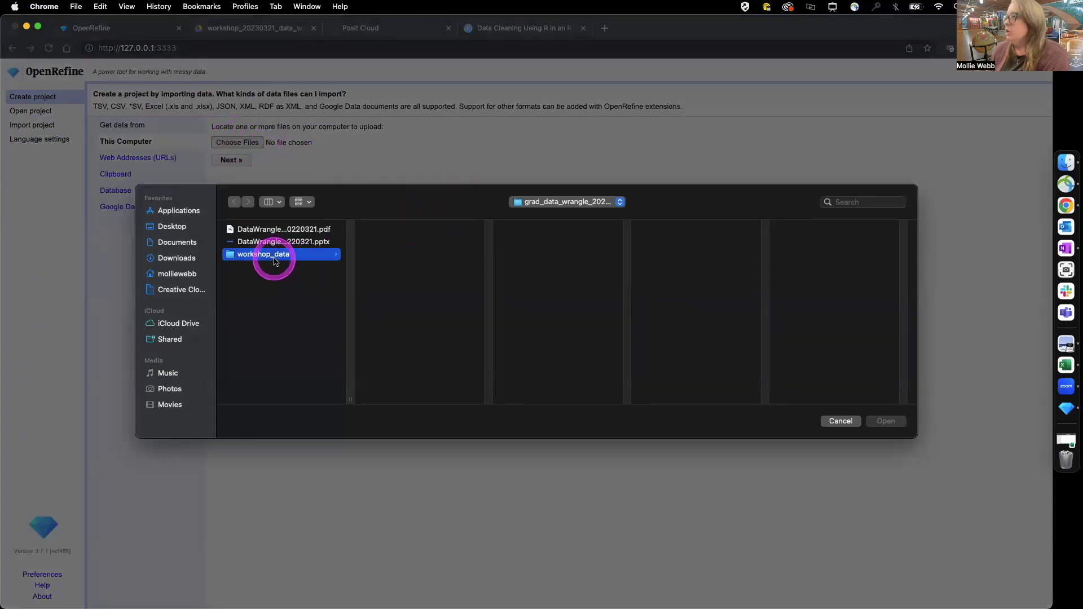
{"action": "left_click", "coordinate": [405, 229]}
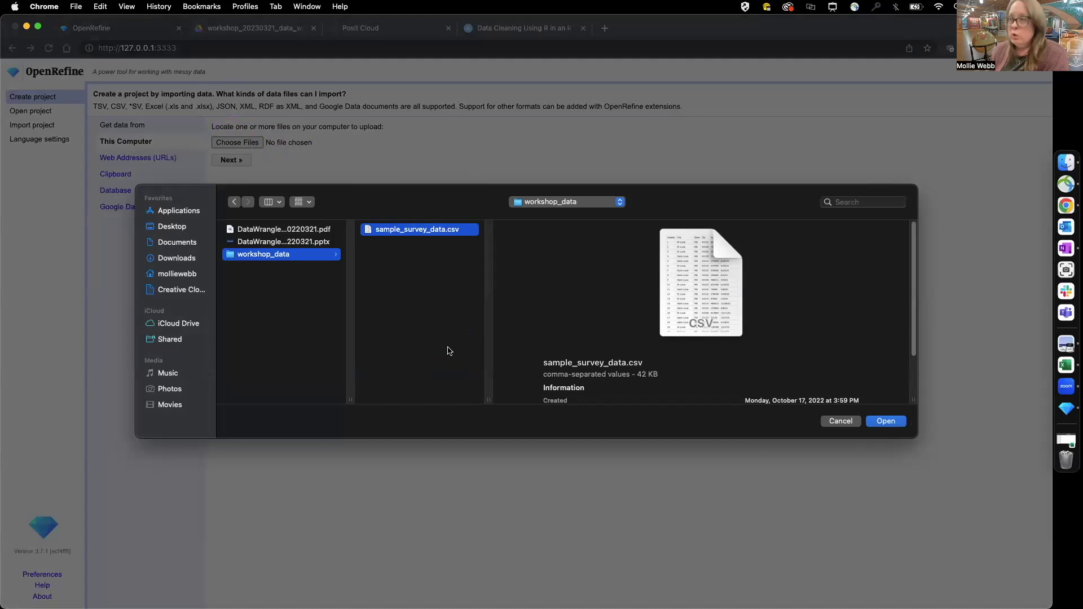
{"action": "left_click", "coordinate": [408, 230]}
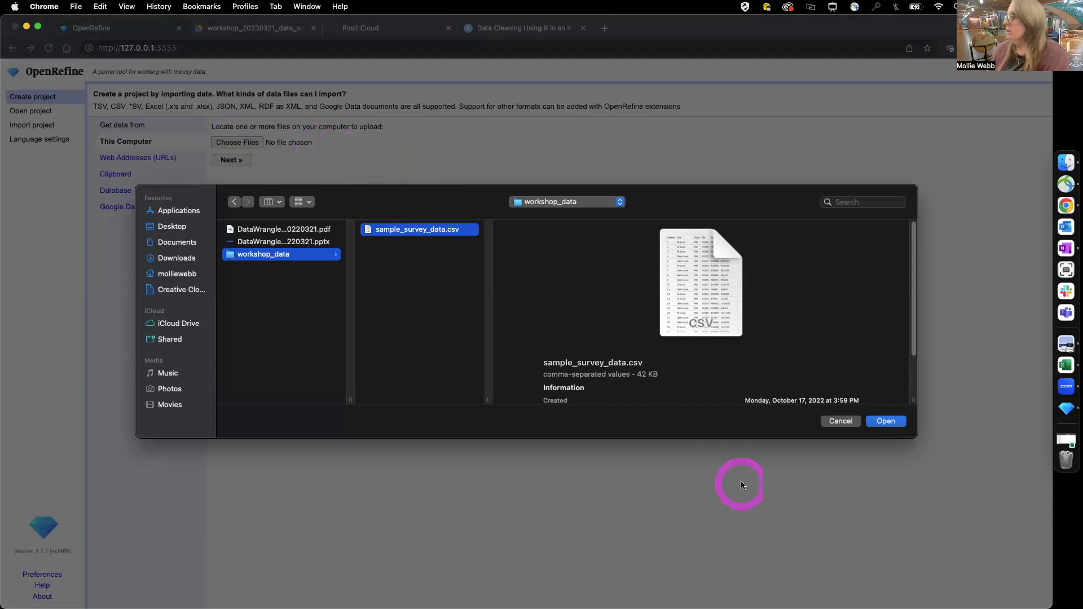
{"action": "left_click", "coordinate": [842, 422]}
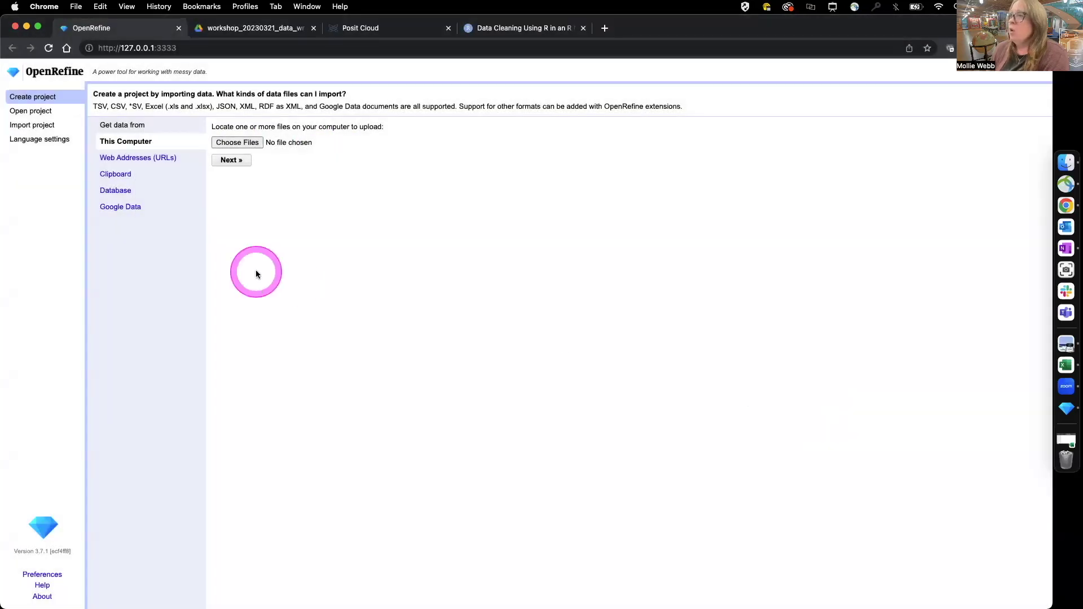
- Choose web addresses as the data source and copy the direct link to the input csv file from the workshop PDF in Preview
{"action": "left_click", "coordinate": [135, 160]}
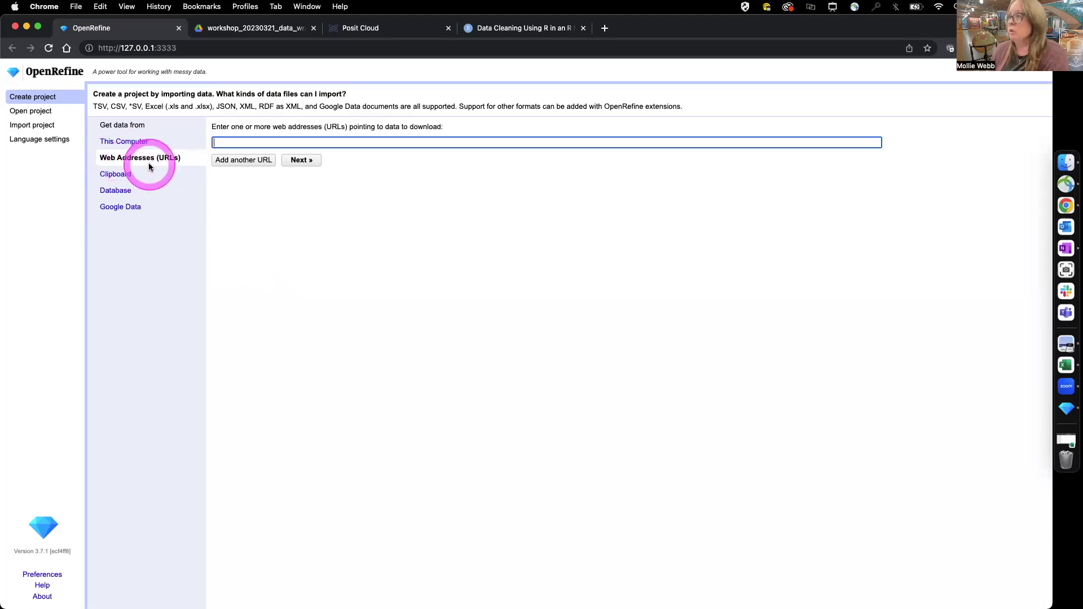
{"action": "left_click", "coordinate": [1067, 344]}
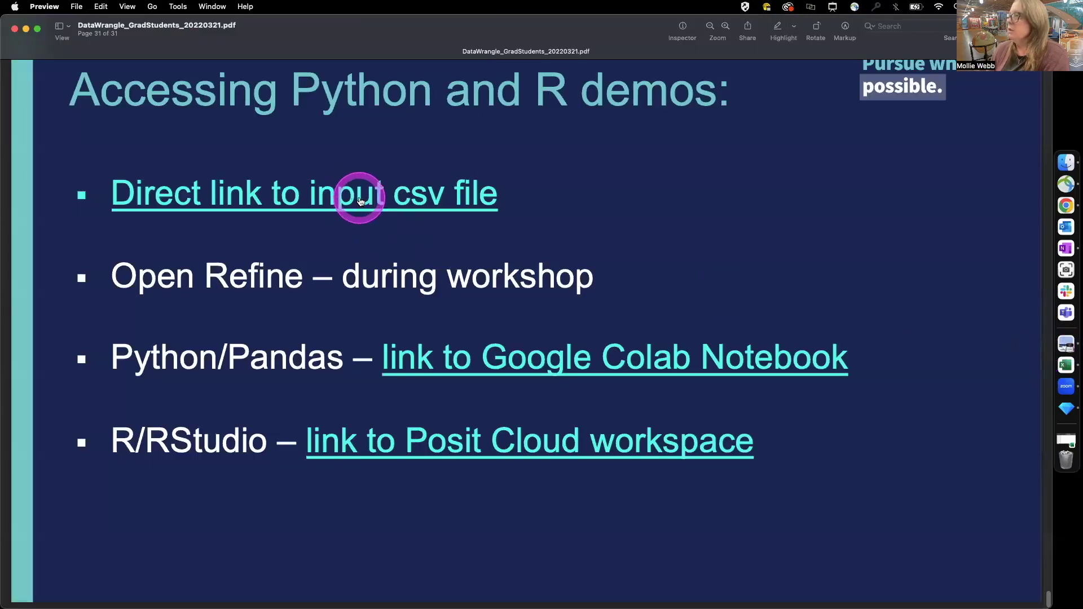
{"action": "left_click", "coordinate": [361, 201]}
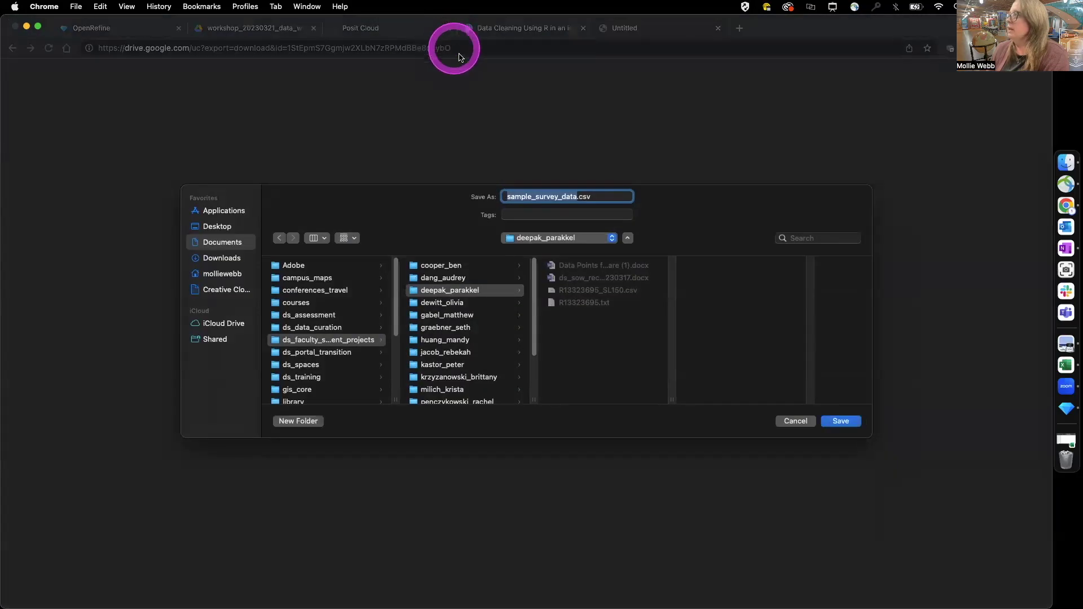
{"action": "left_click", "coordinate": [801, 422]}
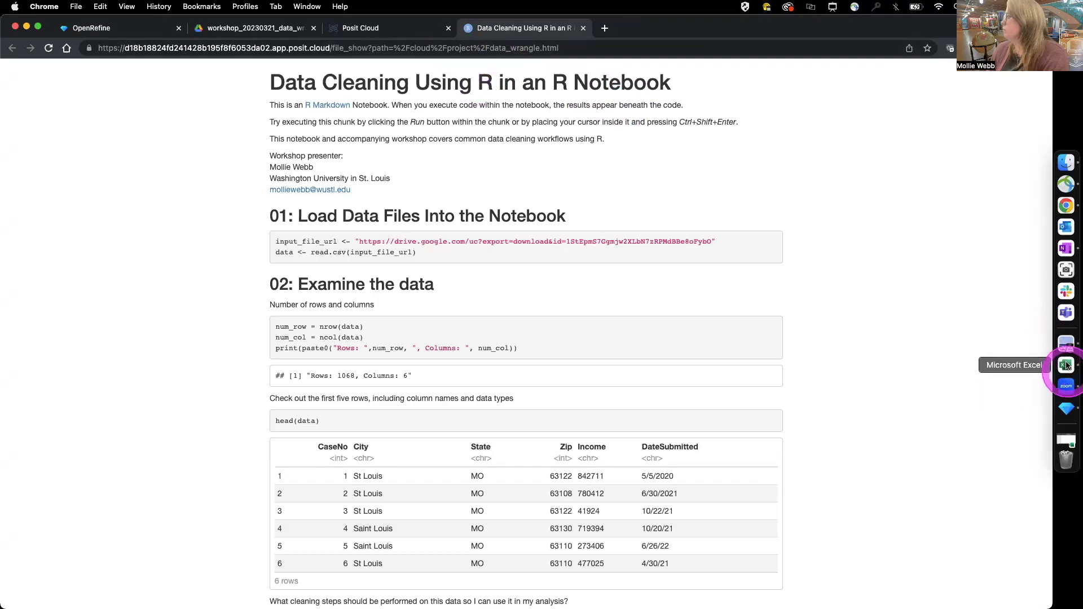
{"action": "left_click", "coordinate": [1053, 345]}
{"action": "right_click", "coordinate": [350, 193]}
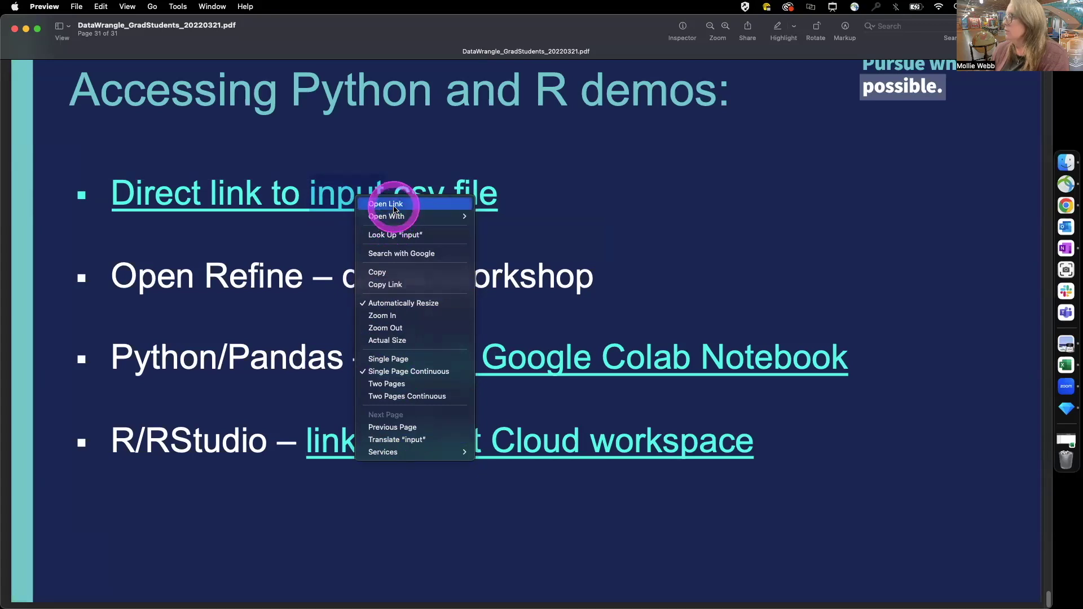
{"action": "left_click", "coordinate": [395, 284]}
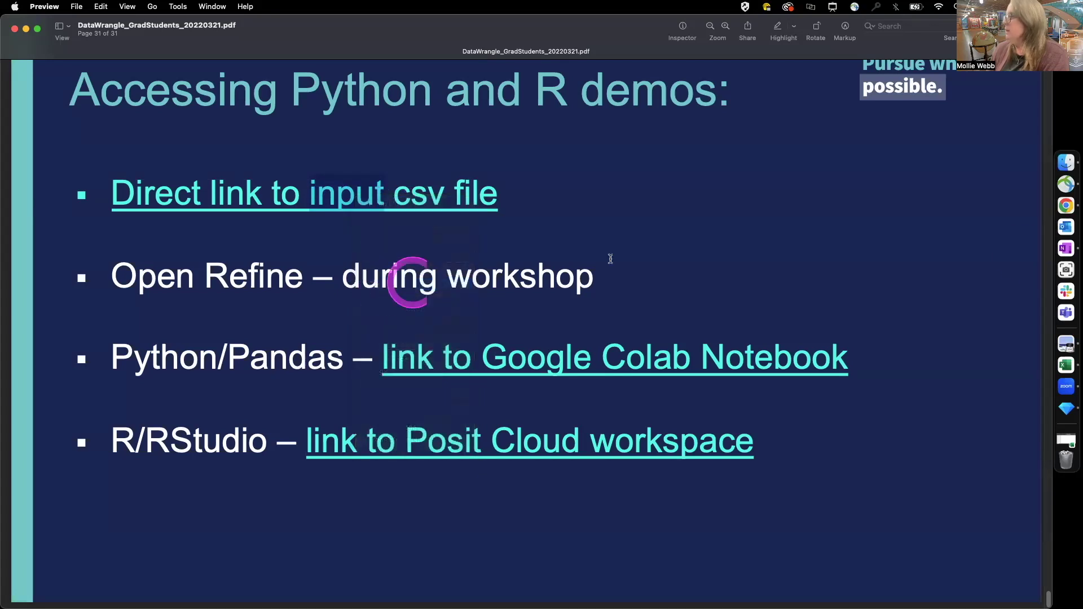
- Return to OpenRefine in Chrome and paste the copied csv link as the web address of the data to download
{"action": "left_click", "coordinate": [1067, 407]}
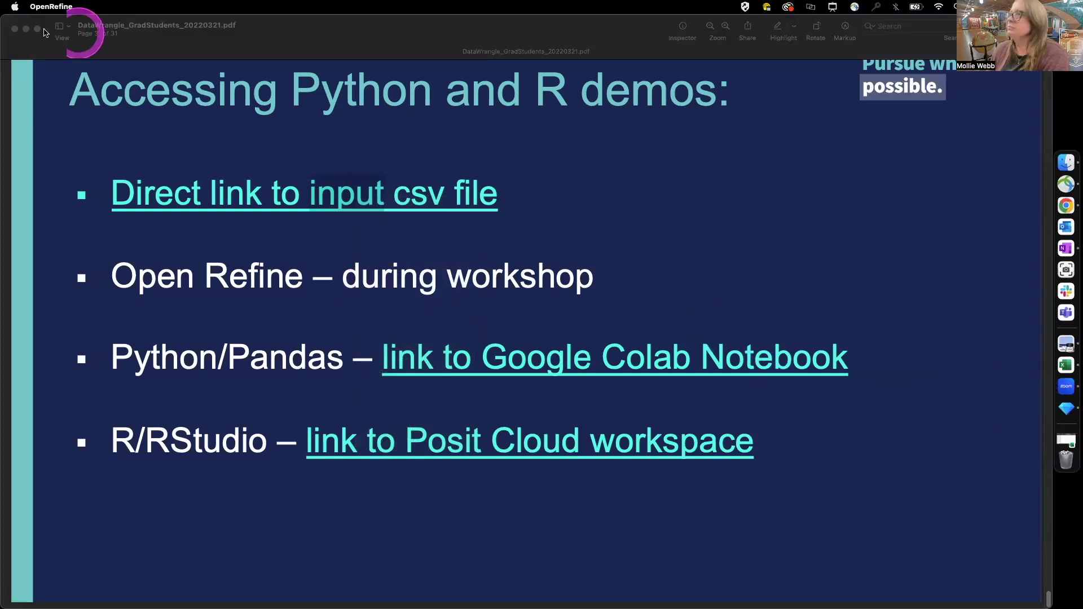
{"action": "left_click", "coordinate": [26, 30]}
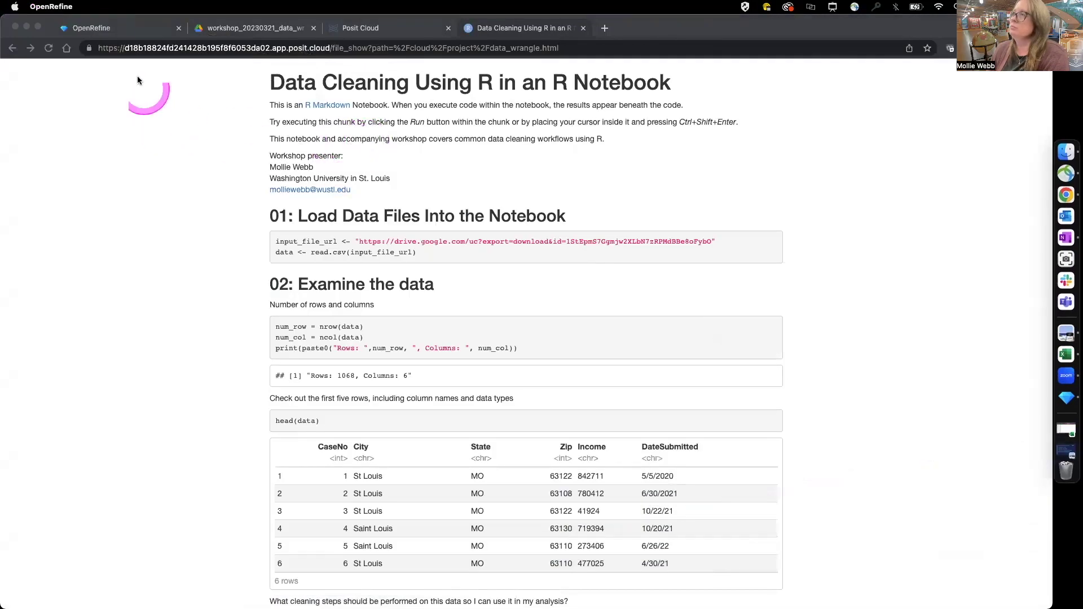
{"action": "left_click", "coordinate": [106, 34]}
{"action": "left_click", "coordinate": [238, 143]}
{"action": "right_click", "coordinate": [236, 143]}
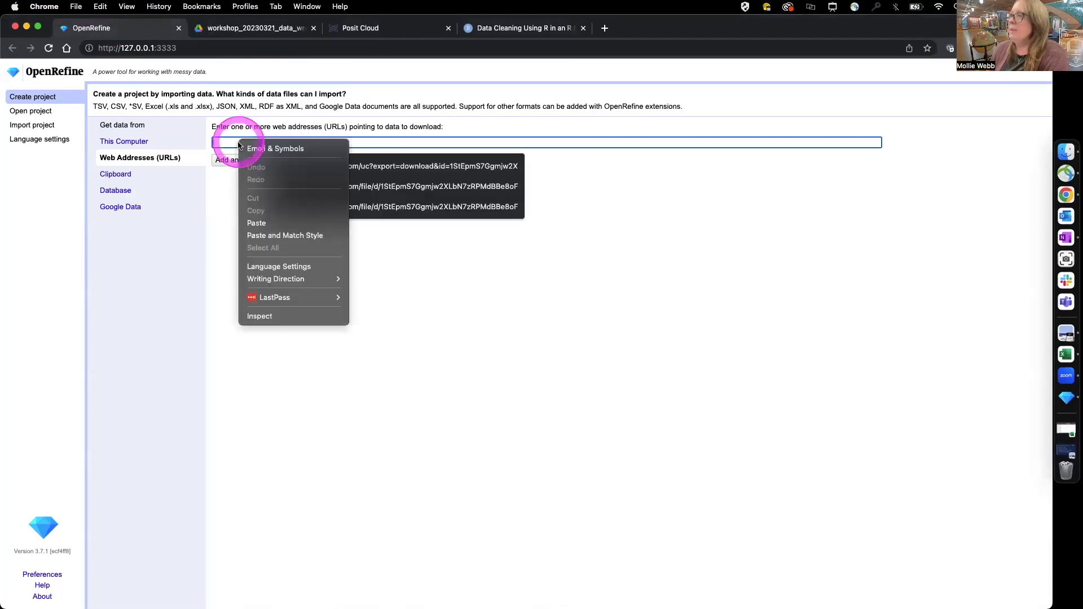
{"action": "left_click", "coordinate": [256, 223]}
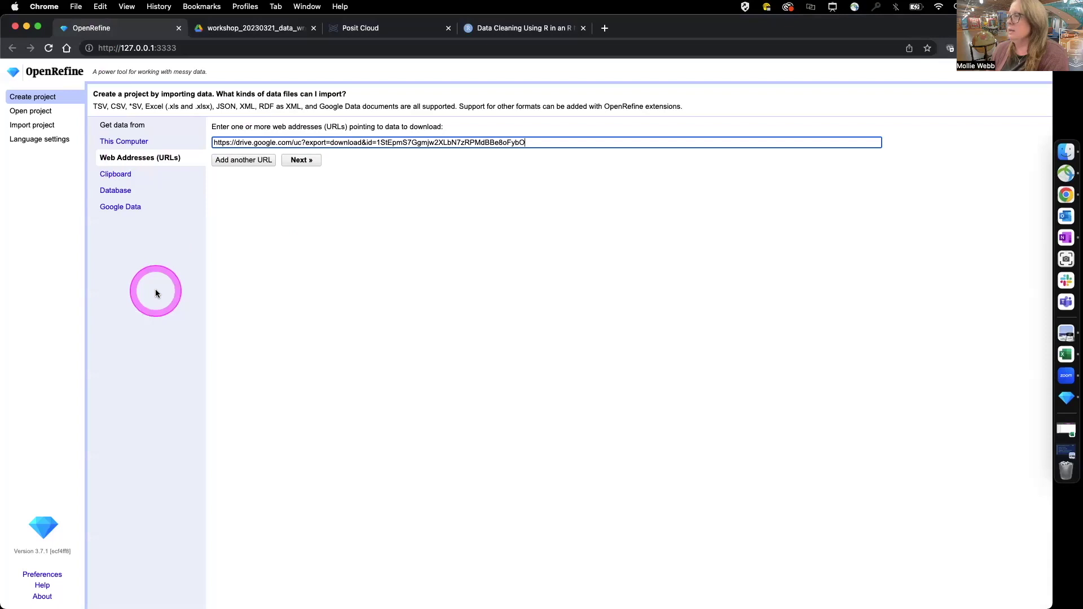
- Load the linked data for parsing, with leading and trailing whitespace trimmed from strings and cell text parsed into numbers
{"action": "left_click", "coordinate": [301, 161]}
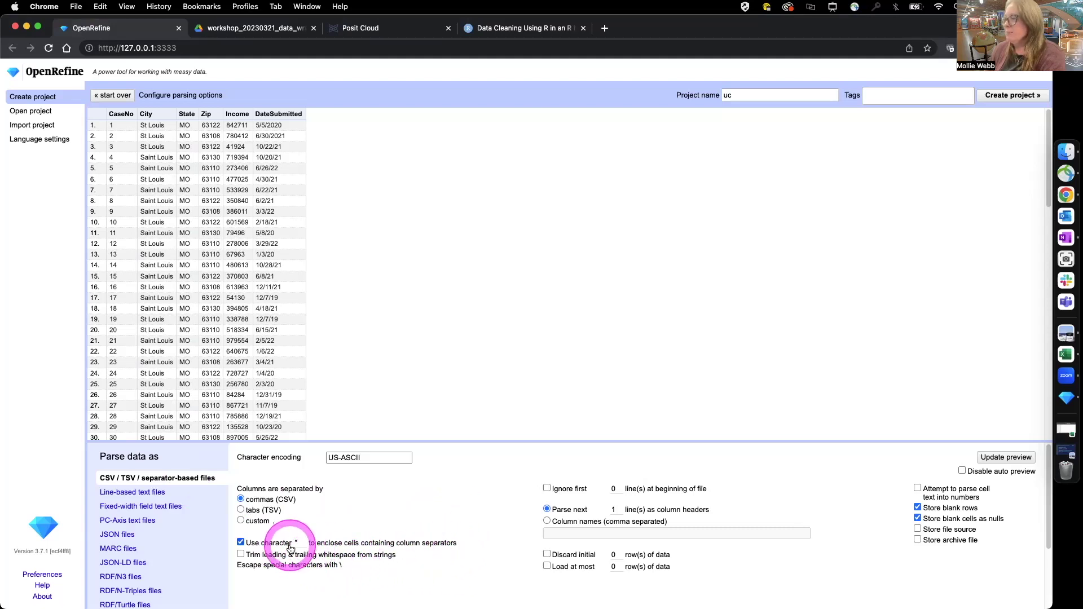
{"action": "left_click", "coordinate": [241, 554]}
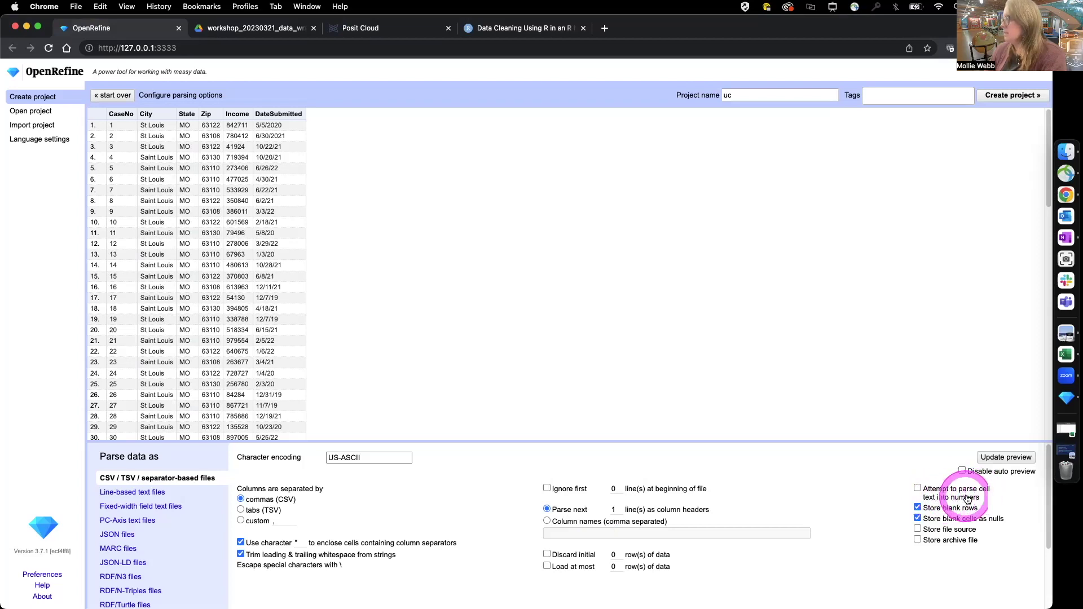
{"action": "left_click", "coordinate": [918, 489]}
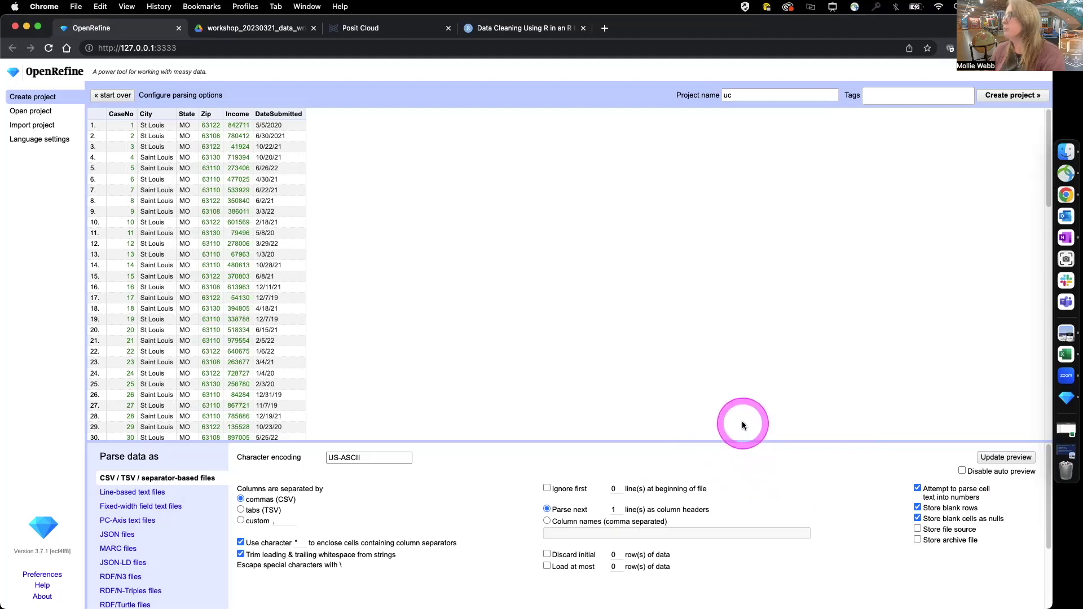
- Name the project stl_survey_for_workshop and create it without tags
{"action": "double_click", "coordinate": [744, 95]}
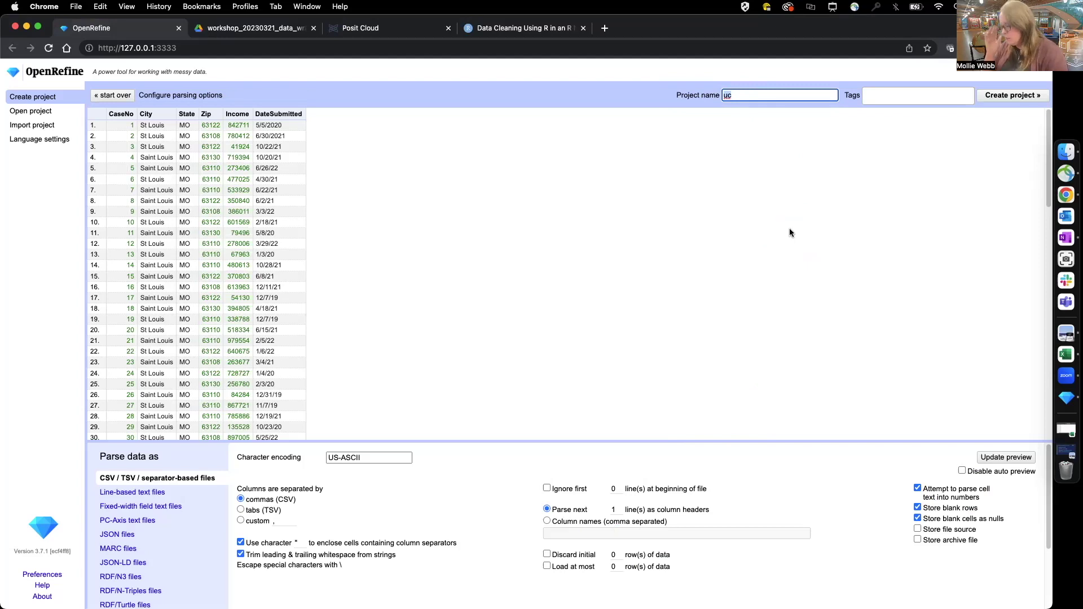
{"action": "type", "text": "stl_survey_for_workshop"}
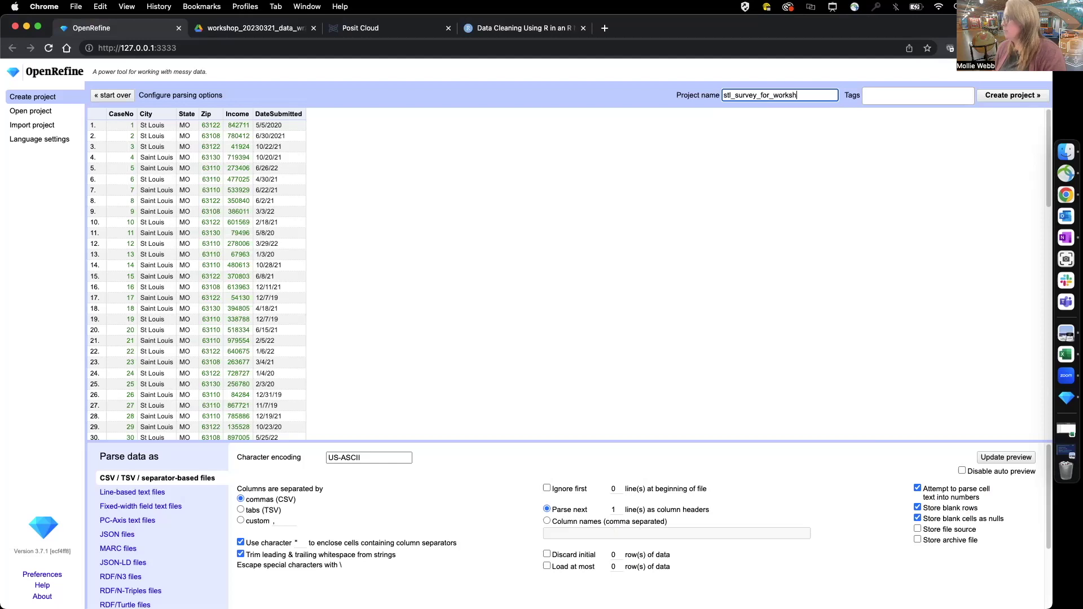
{"action": "left_click", "coordinate": [885, 95]}
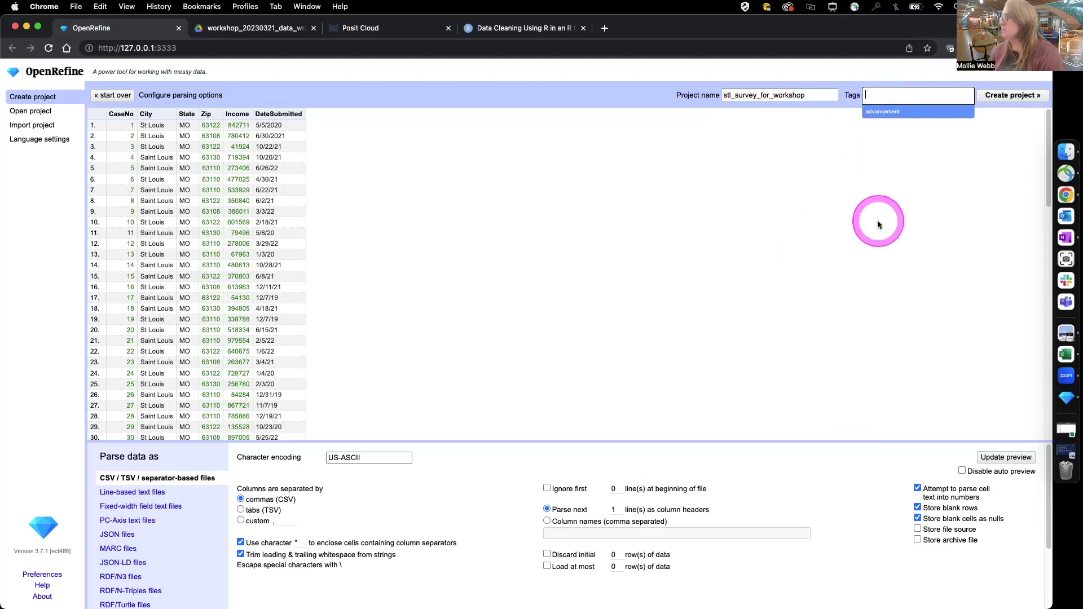
{"action": "left_click", "coordinate": [1007, 96]}
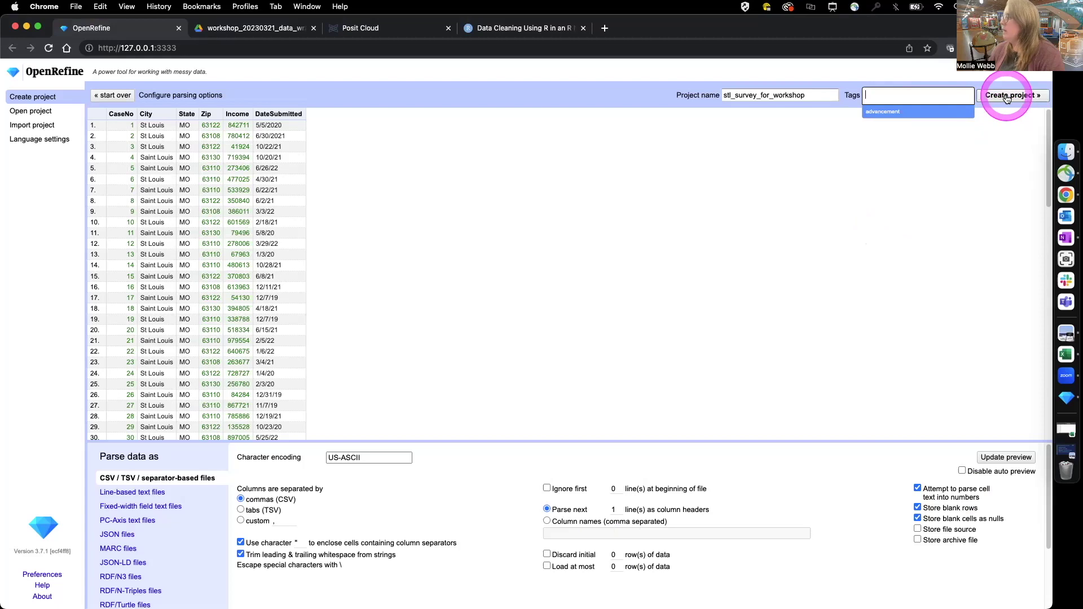
- Show 1000 rows per page in the project's data table
{"action": "left_click", "coordinate": [578, 225]}
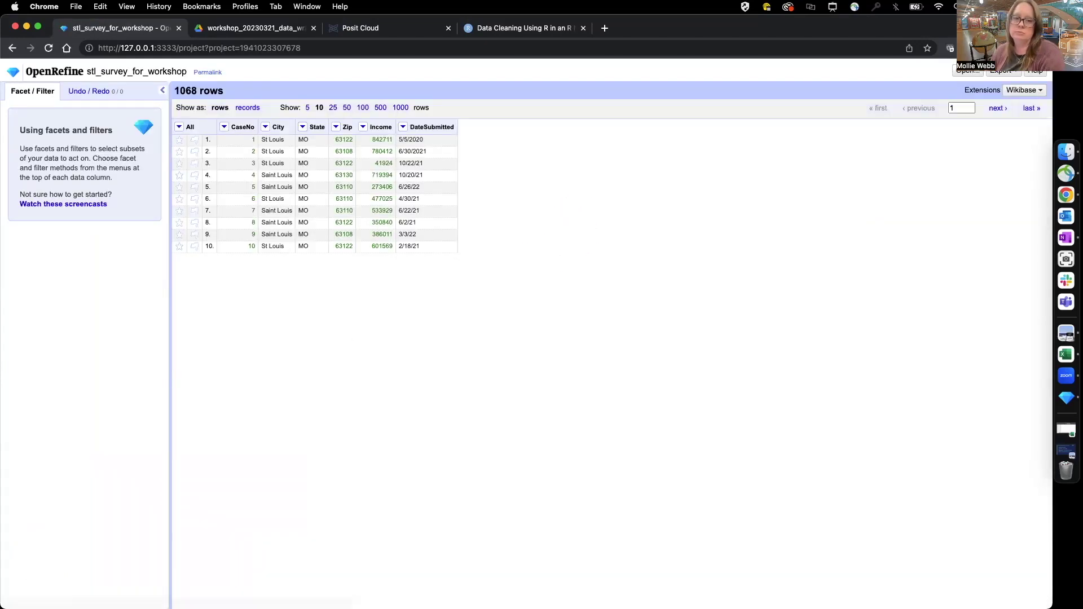
{"action": "left_click", "coordinate": [54, 441]}
{"action": "left_click", "coordinate": [487, 420]}
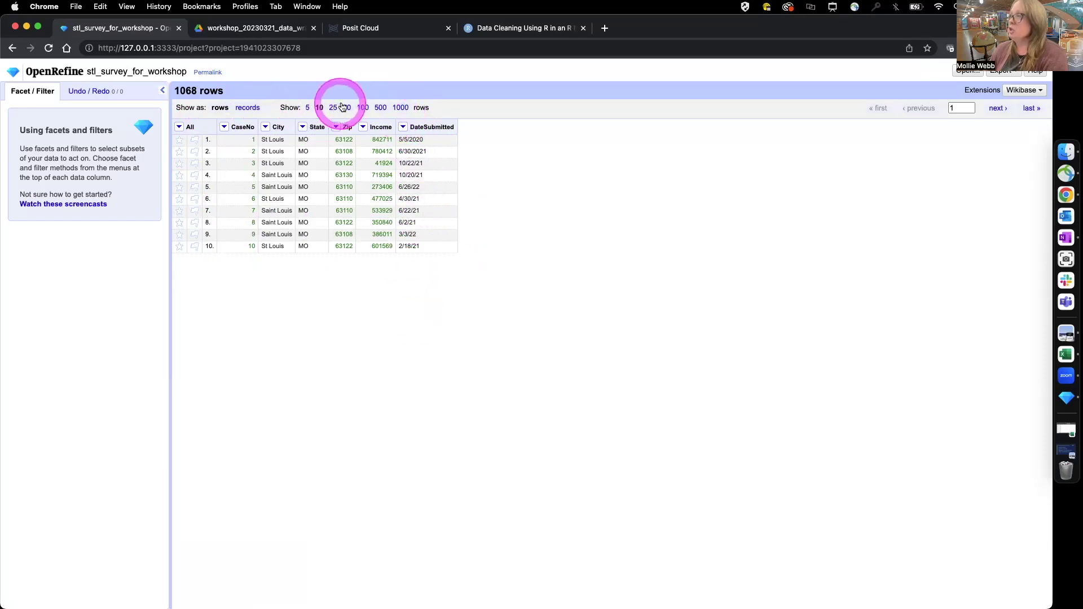
{"action": "left_click", "coordinate": [401, 108]}
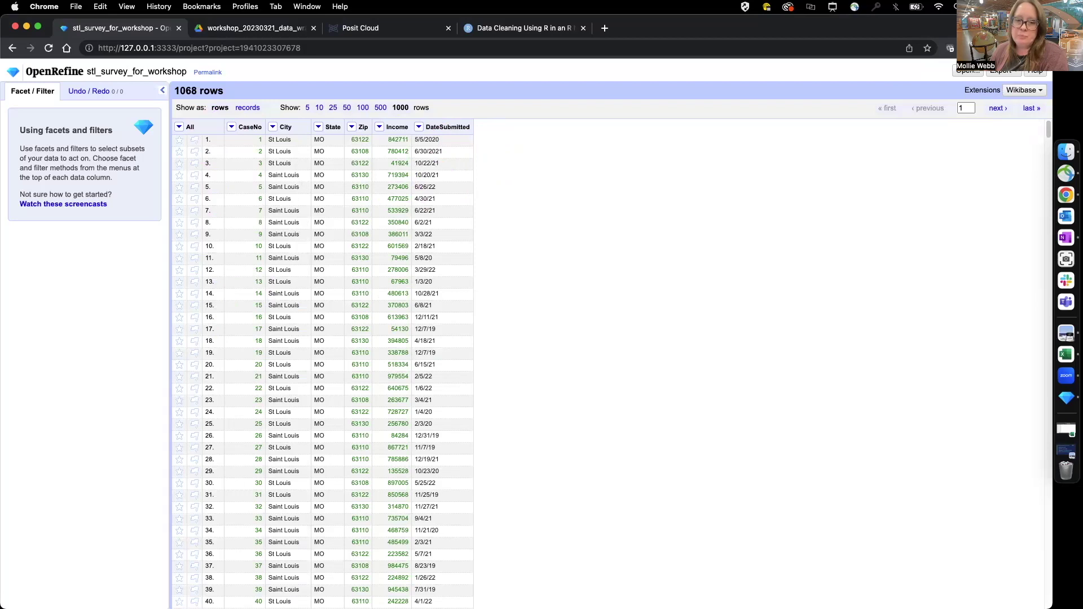
{"action": "mouse_move", "coordinate": [320, 189]}
{"action": "left_click", "coordinate": [232, 127]}
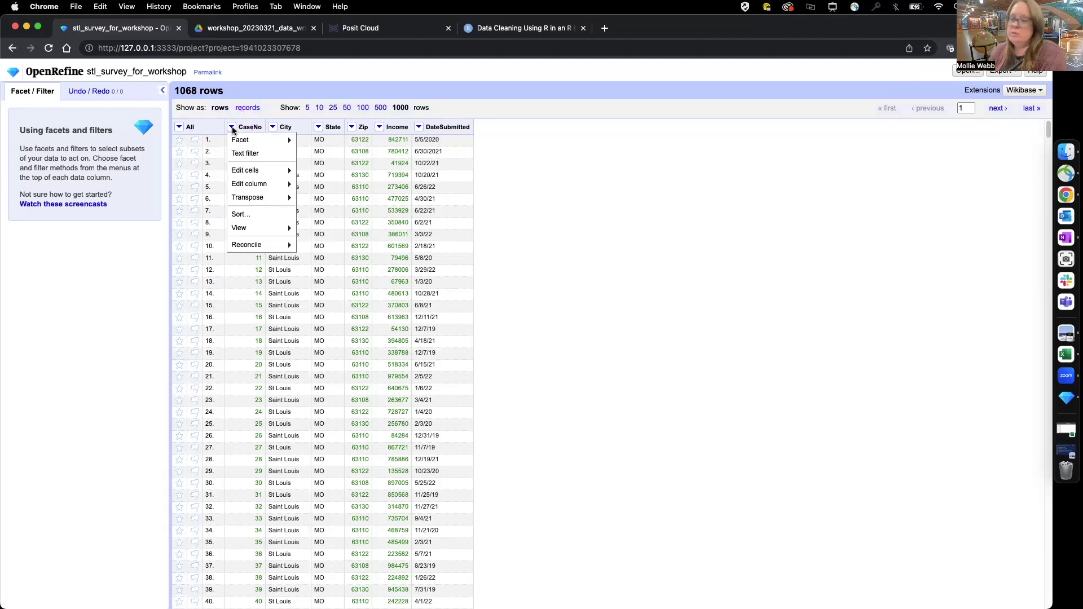
{"action": "mouse_move", "coordinate": [242, 140]}
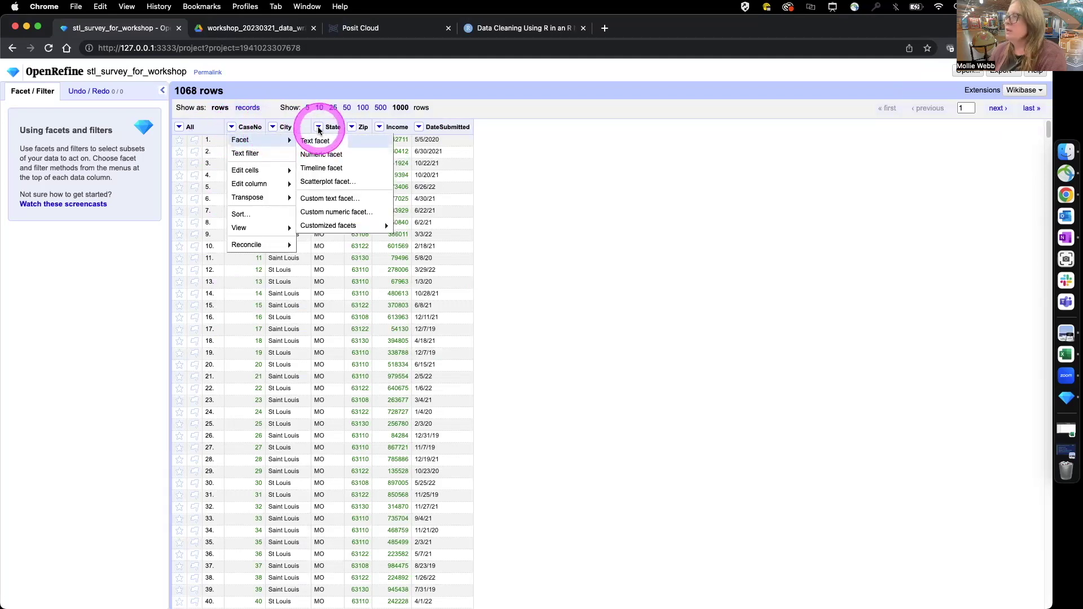
{"action": "left_click", "coordinate": [343, 132]}
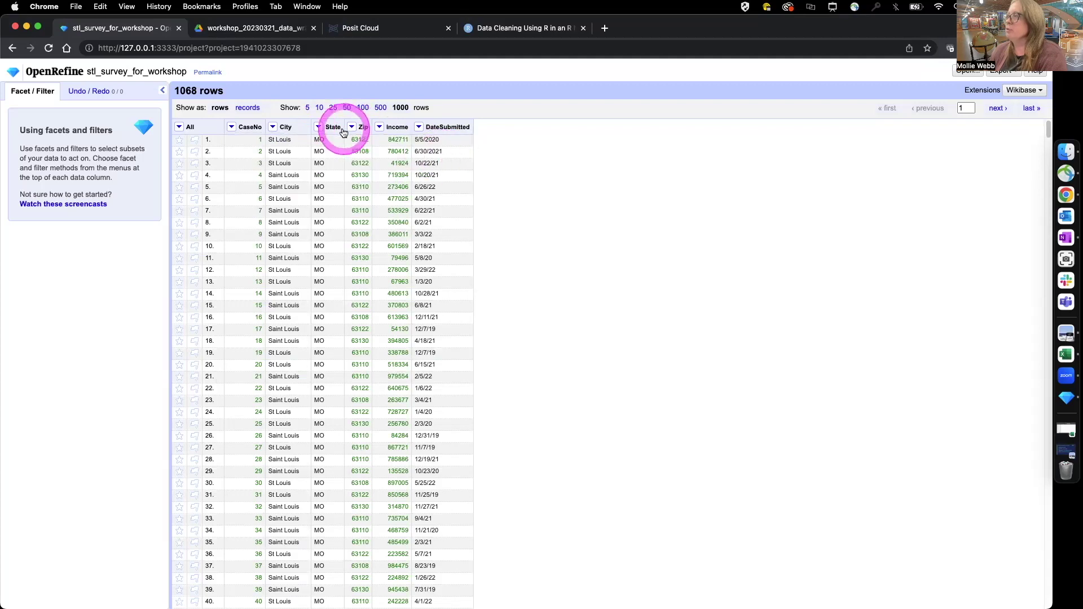
{"action": "left_click", "coordinate": [351, 127]}
{"action": "left_click", "coordinate": [381, 129]}
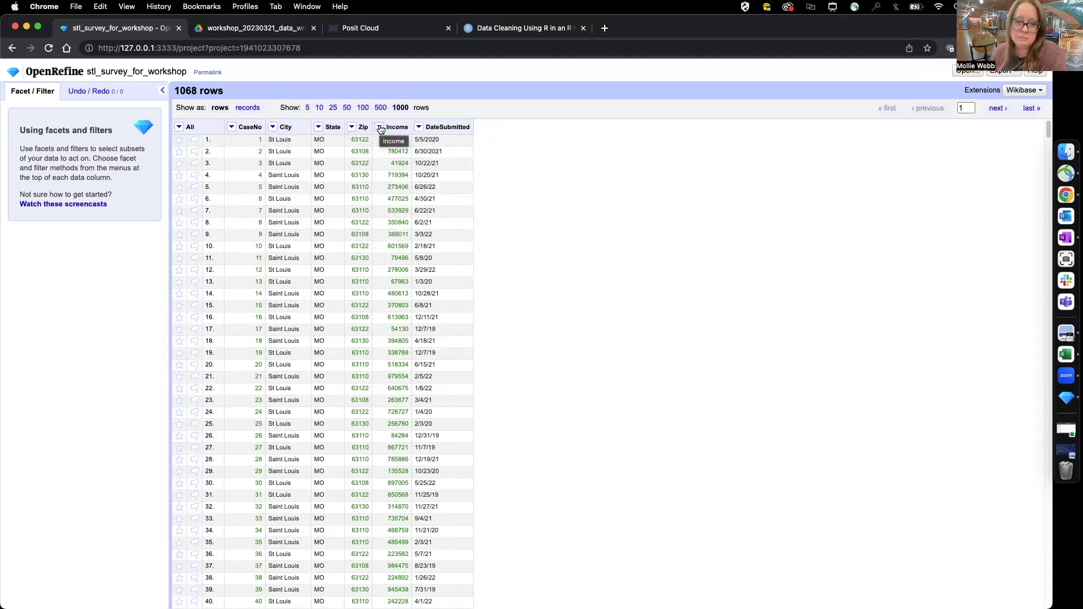
{"action": "left_click", "coordinate": [531, 249]}
{"action": "left_click", "coordinate": [273, 179]}
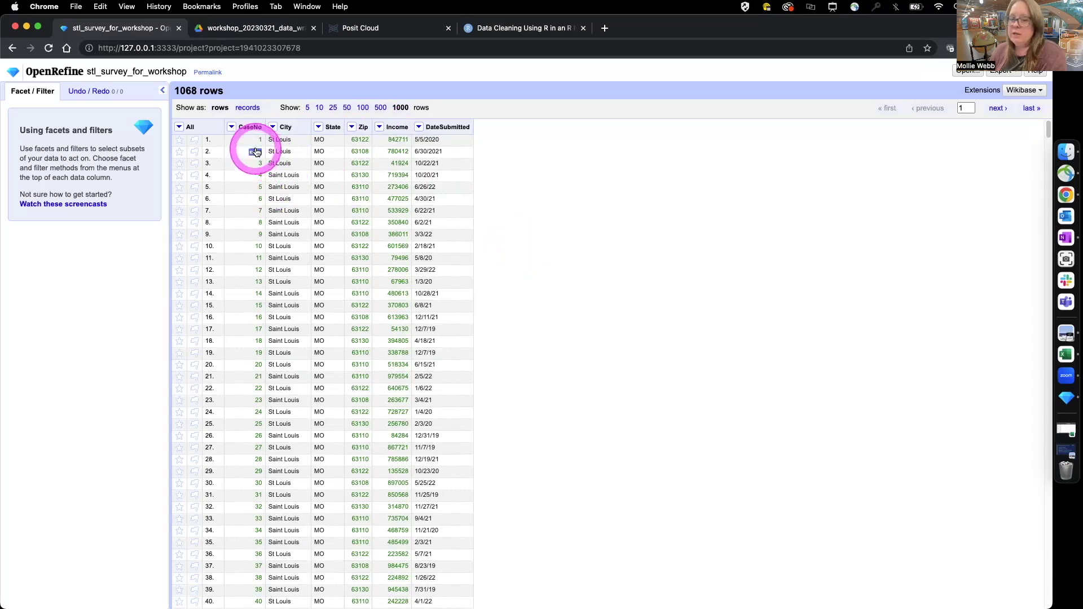
{"action": "left_click", "coordinate": [232, 128]}
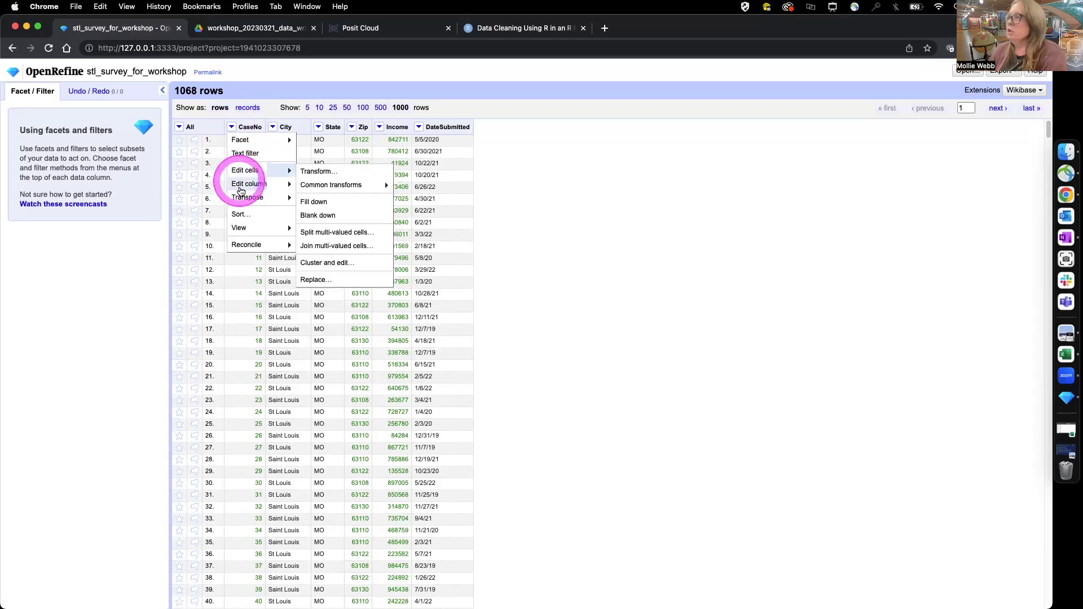
{"action": "mouse_move", "coordinate": [255, 184]}
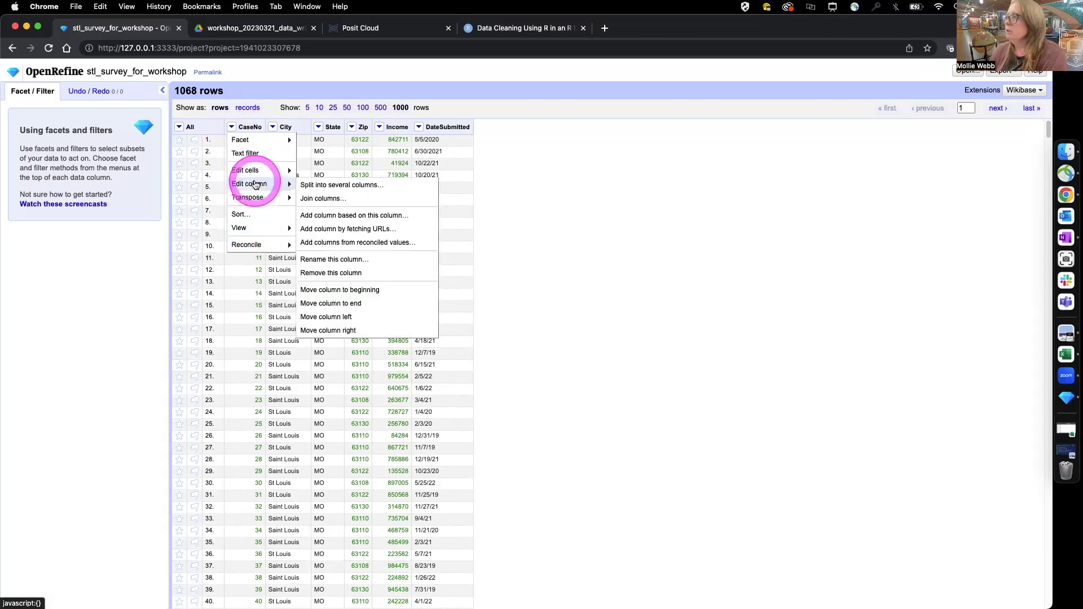
{"action": "left_click", "coordinate": [319, 199]}
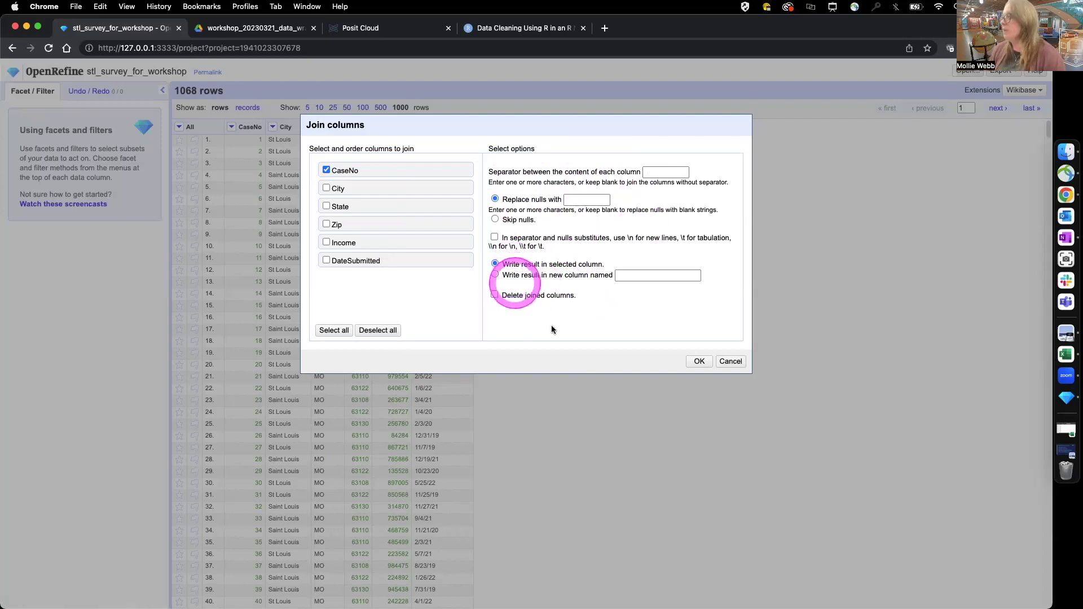
{"action": "left_click", "coordinate": [729, 362]}
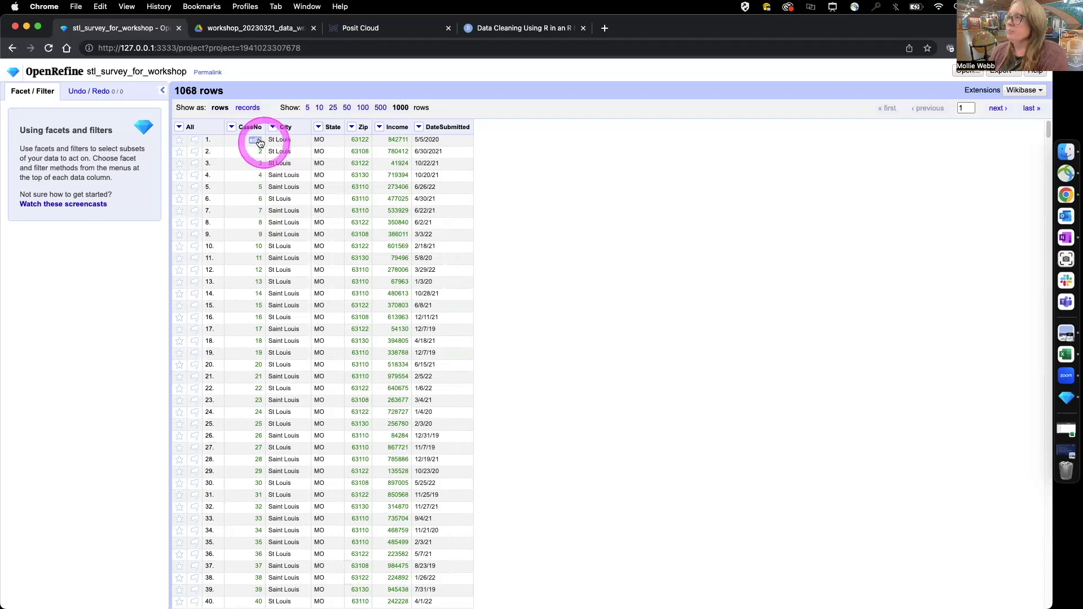
- Convert the cells of the CaseNo column to text with a common transform
{"action": "left_click", "coordinate": [233, 127]}
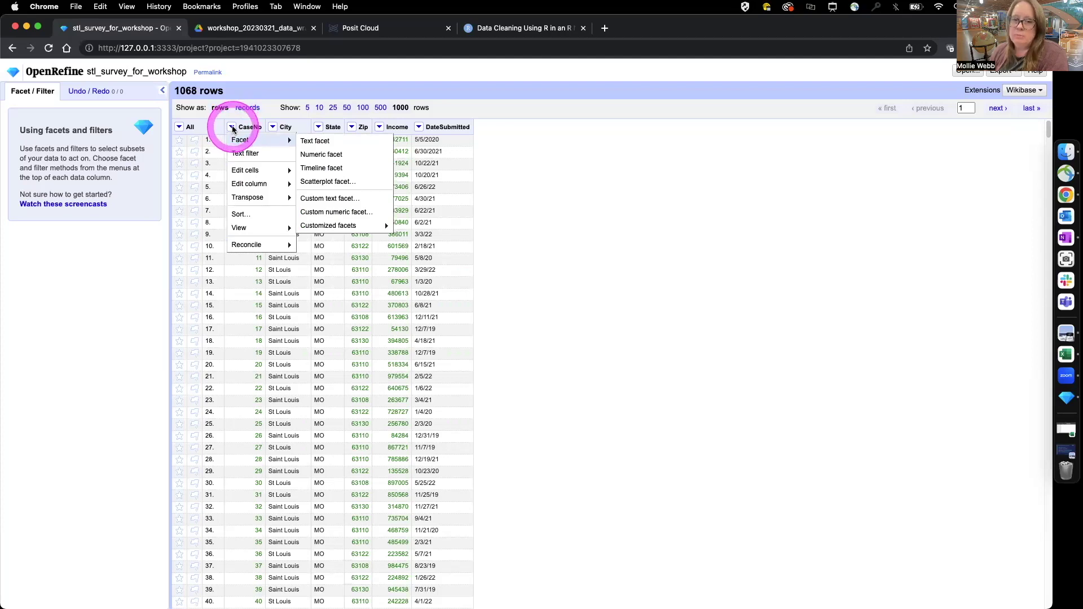
{"action": "mouse_move", "coordinate": [254, 170]}
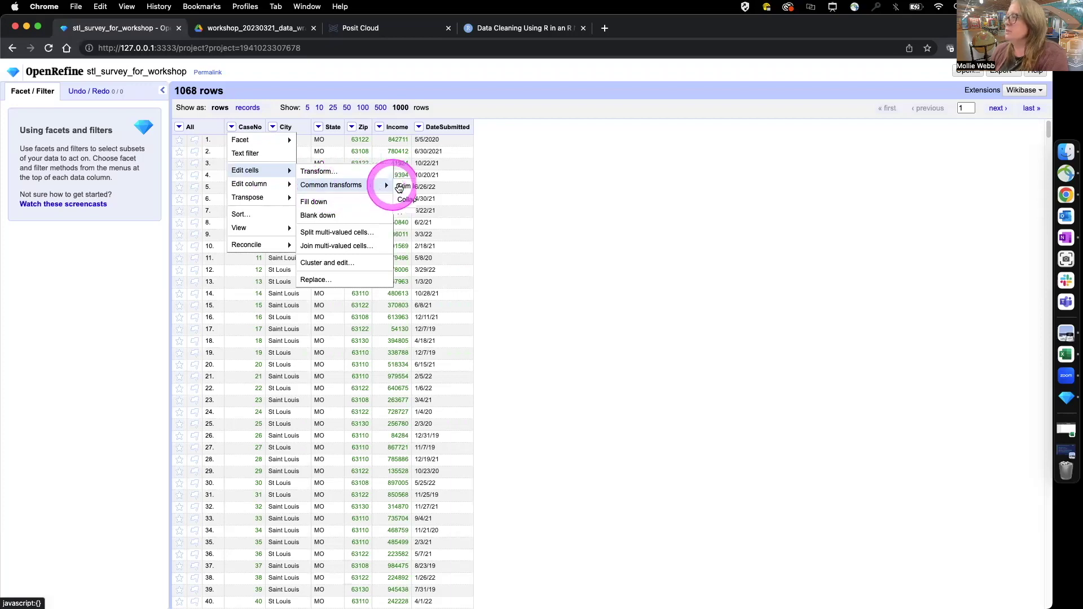
{"action": "mouse_move", "coordinate": [385, 183]}
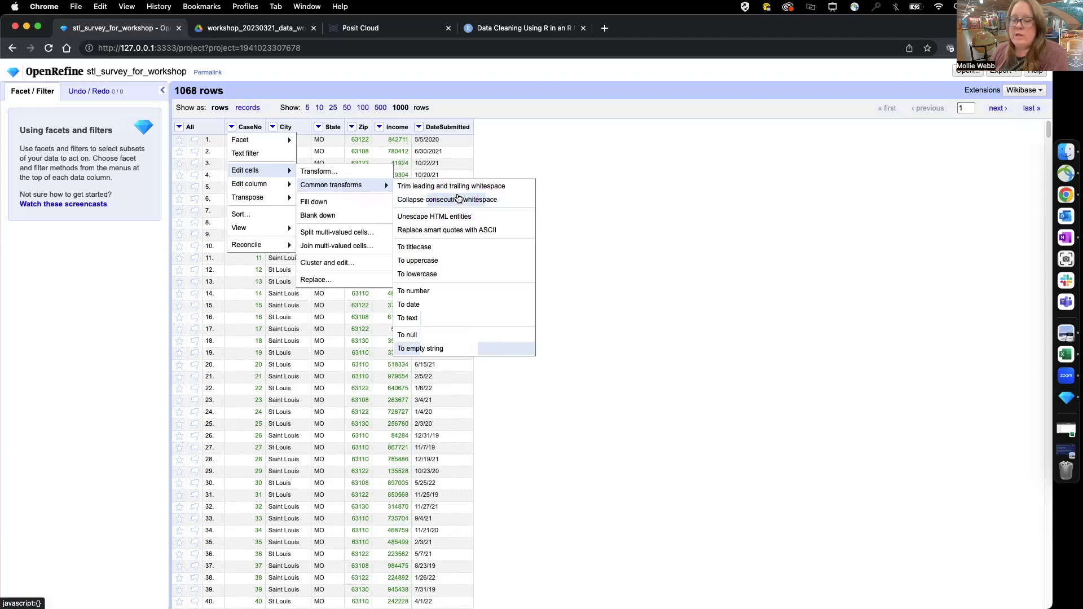
{"action": "left_click", "coordinate": [458, 198]}
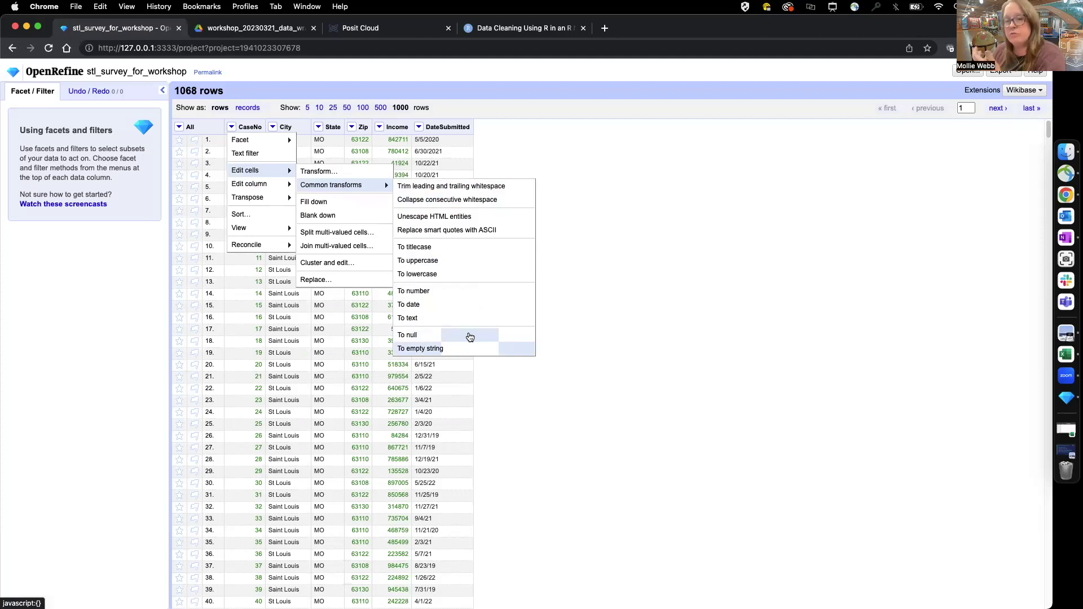
{"action": "left_click", "coordinate": [456, 305]}
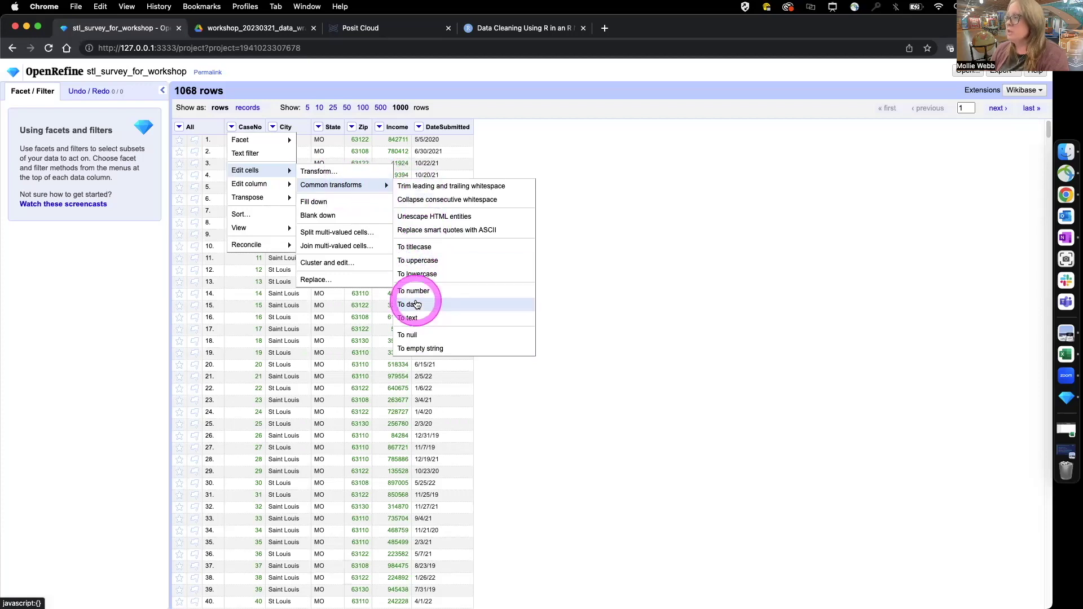
{"action": "left_click", "coordinate": [416, 319]}
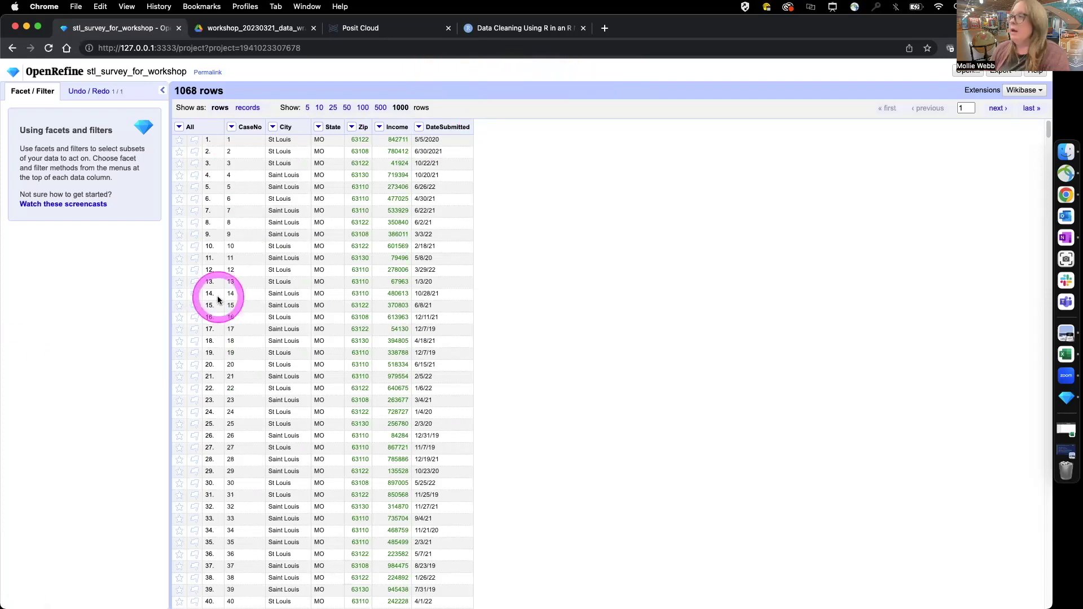
- Convert the cells of the Zip column to text with a common transform
{"action": "mouse_move", "coordinate": [250, 146]}
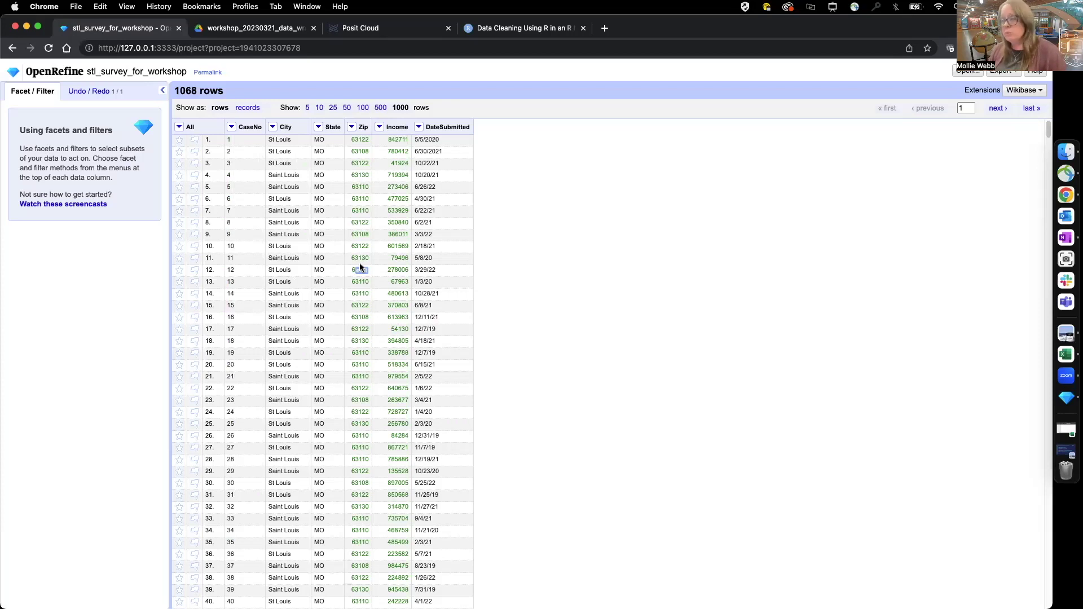
{"action": "left_click", "coordinate": [352, 128]}
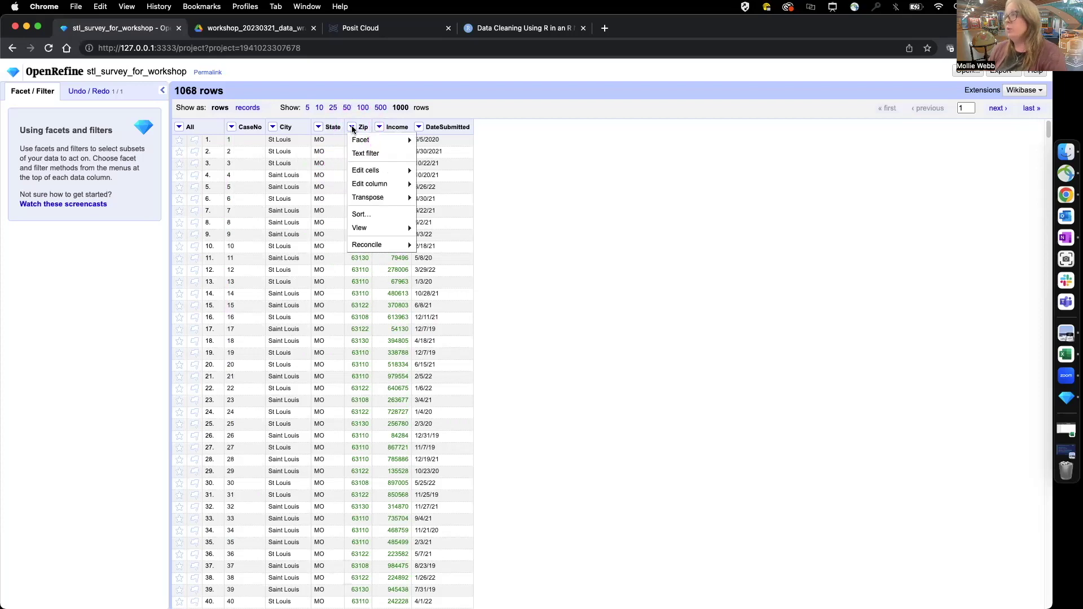
{"action": "left_click", "coordinate": [352, 130]}
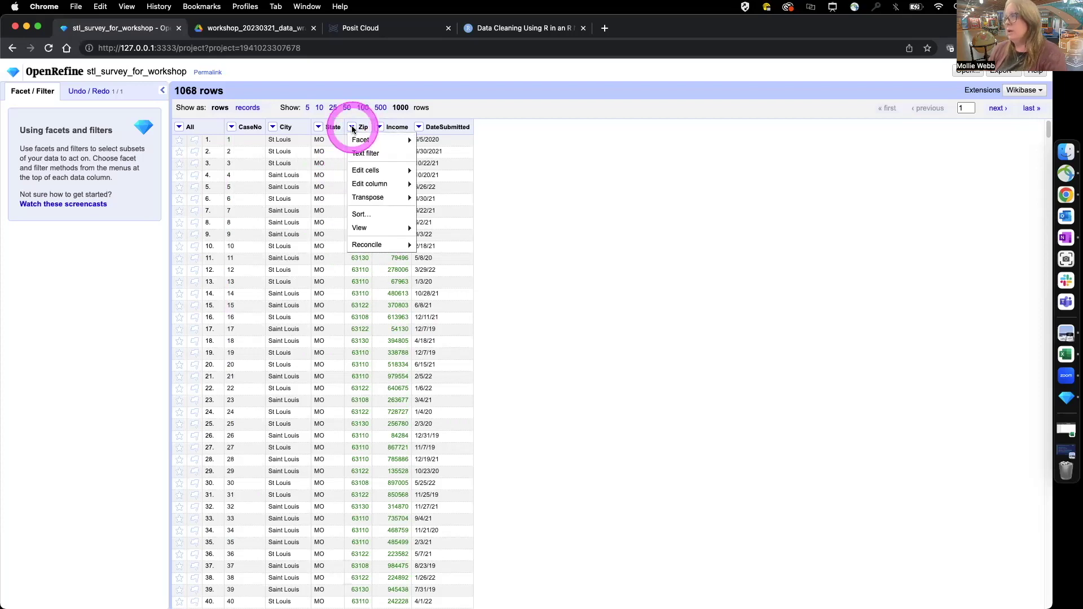
{"action": "left_click", "coordinate": [364, 171]}
{"action": "left_click", "coordinate": [444, 186]}
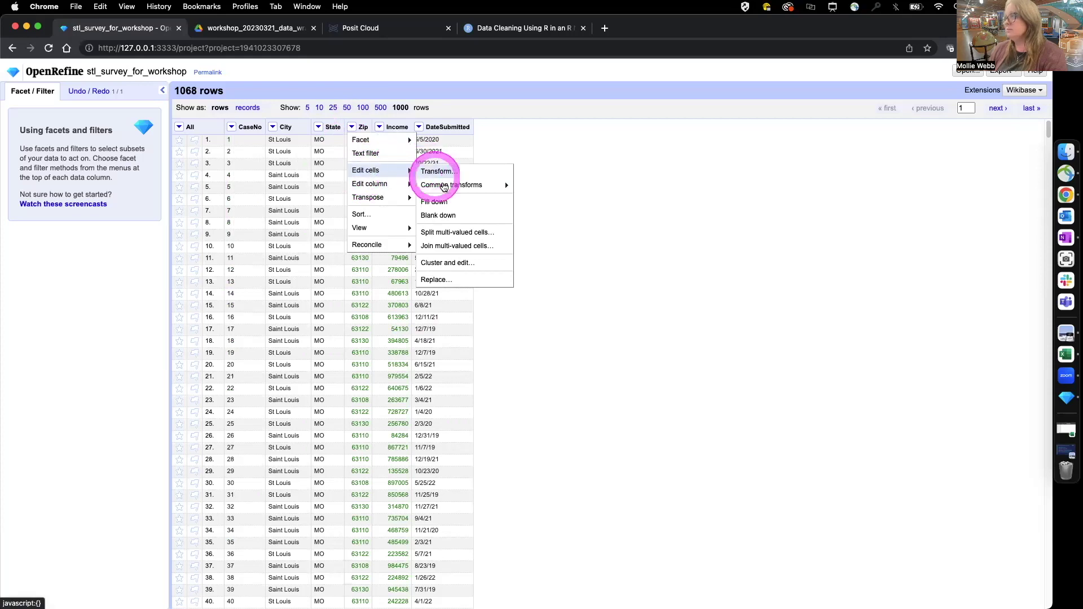
{"action": "mouse_move", "coordinate": [506, 186]}
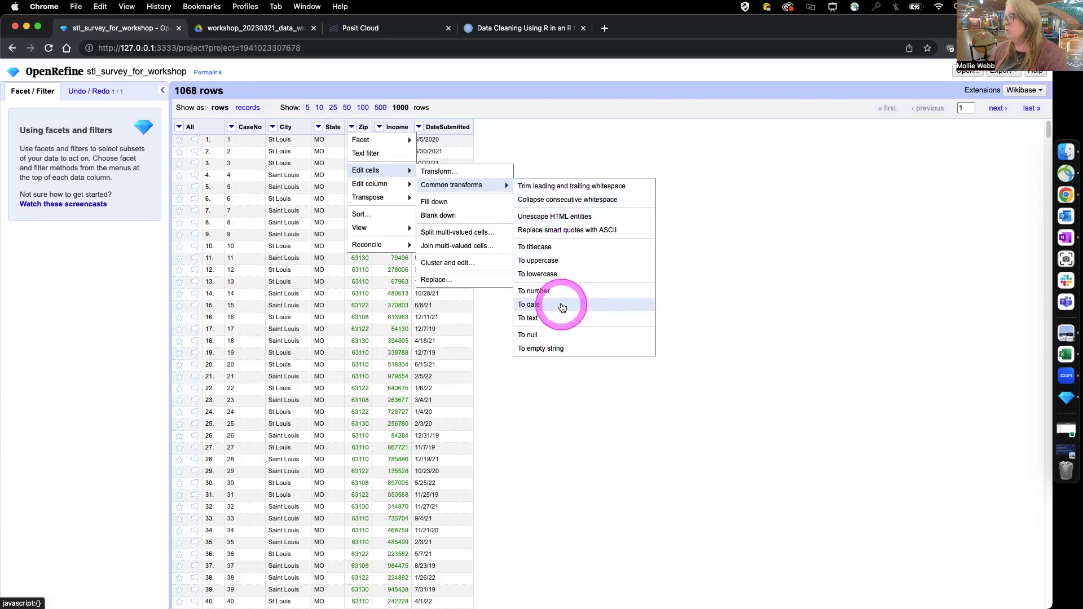
{"action": "left_click", "coordinate": [536, 317]}
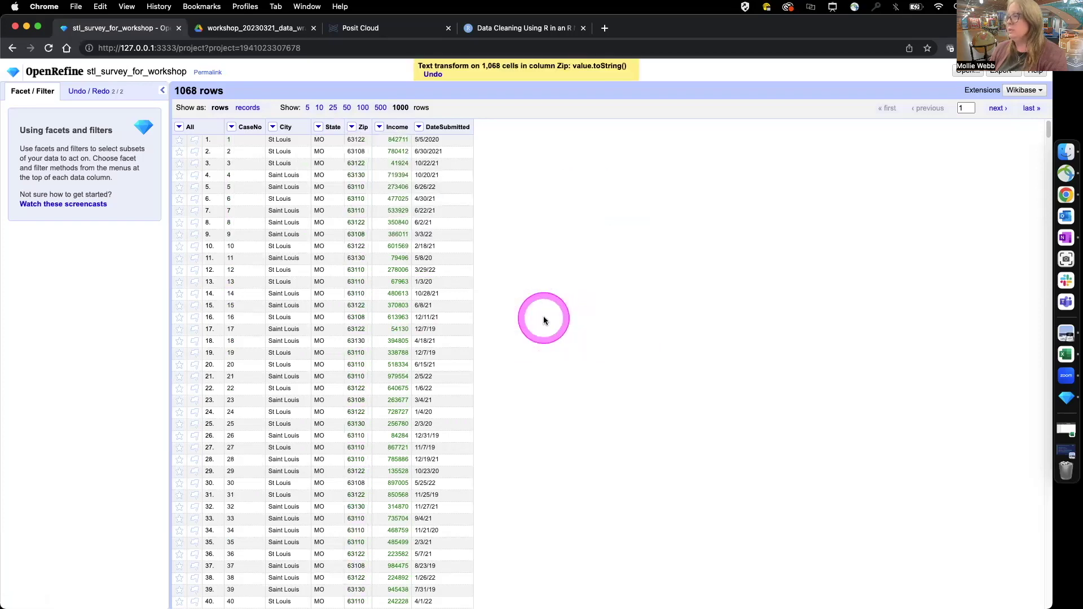
- Review the project's operation history and its JSON extract of the CaseNo and Zip transforms, and return to the facet view
{"action": "mouse_move", "coordinate": [341, 340]}
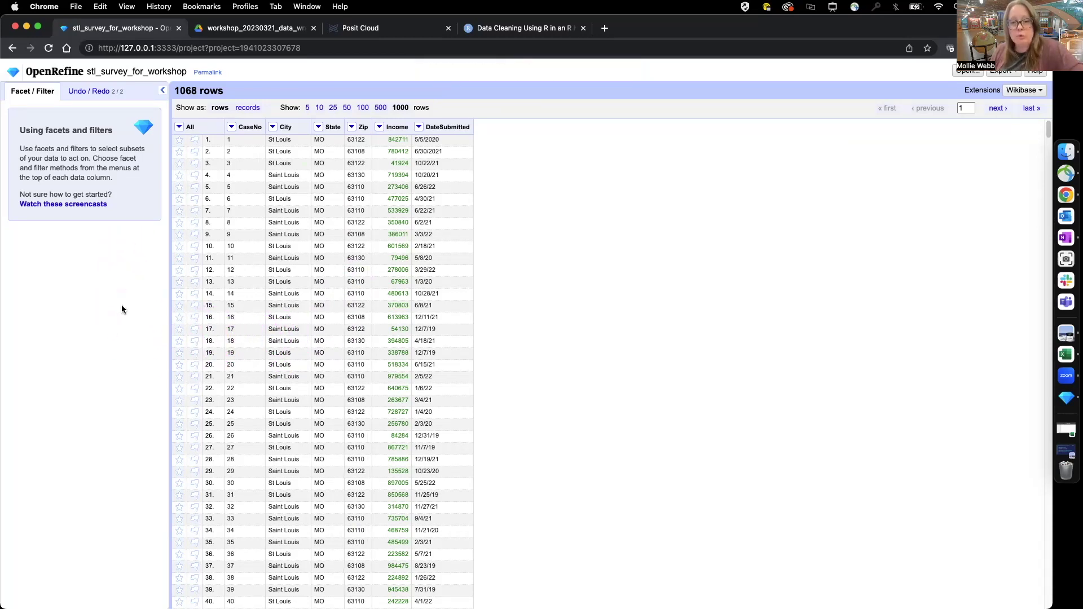
{"action": "left_click", "coordinate": [89, 90]}
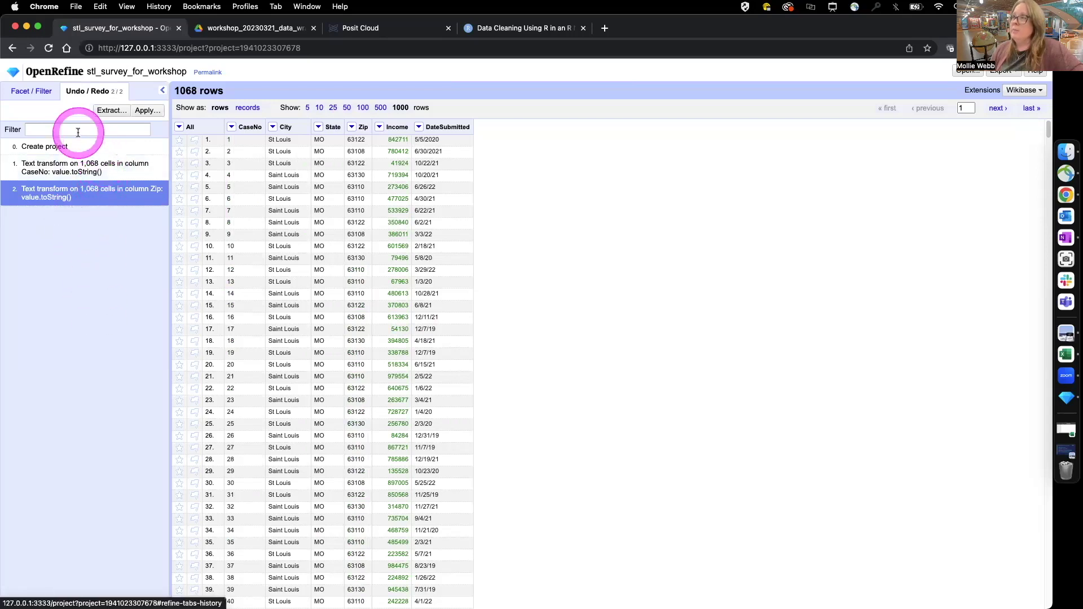
{"action": "left_click", "coordinate": [107, 110]}
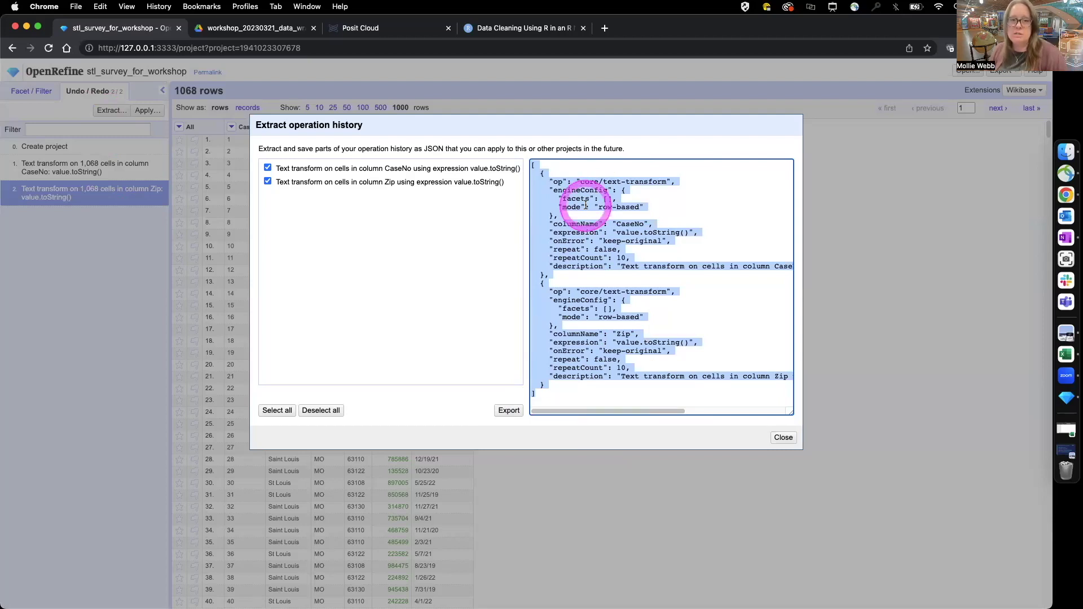
{"action": "key", "text": "super+r"}
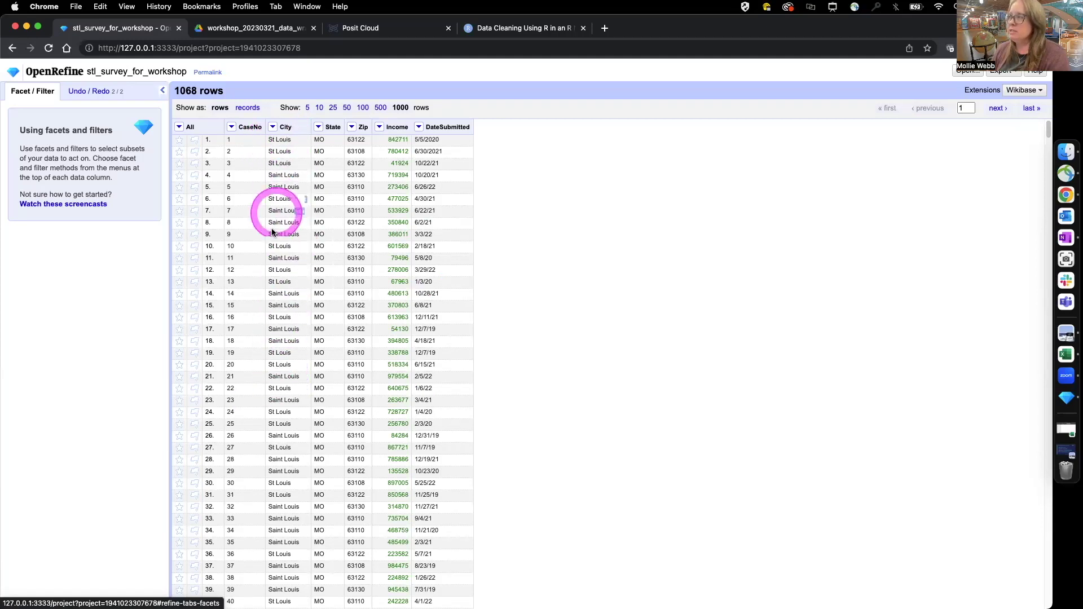
- Create a text facet on the City column to list its distinct spellings
{"action": "left_click", "coordinate": [290, 412]}
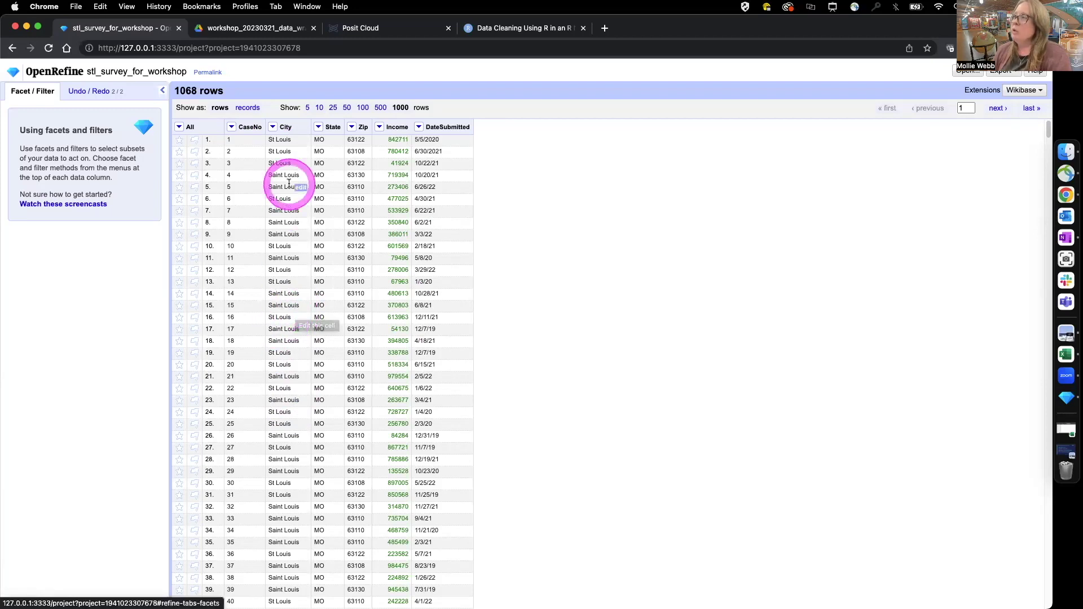
{"action": "left_click", "coordinate": [273, 127]}
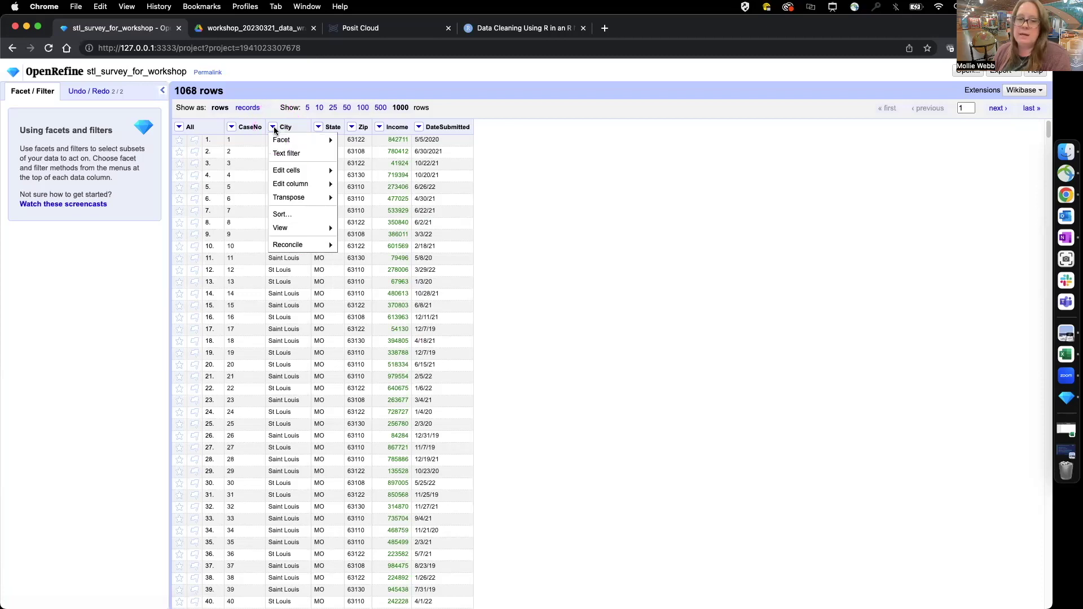
{"action": "mouse_move", "coordinate": [289, 141]}
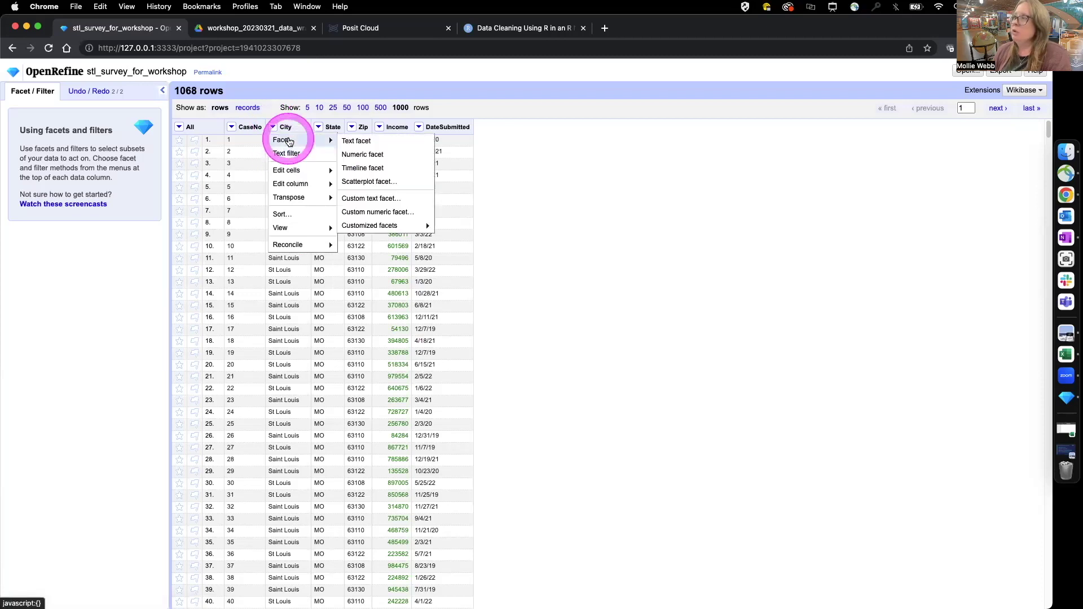
{"action": "left_click", "coordinate": [360, 146]}
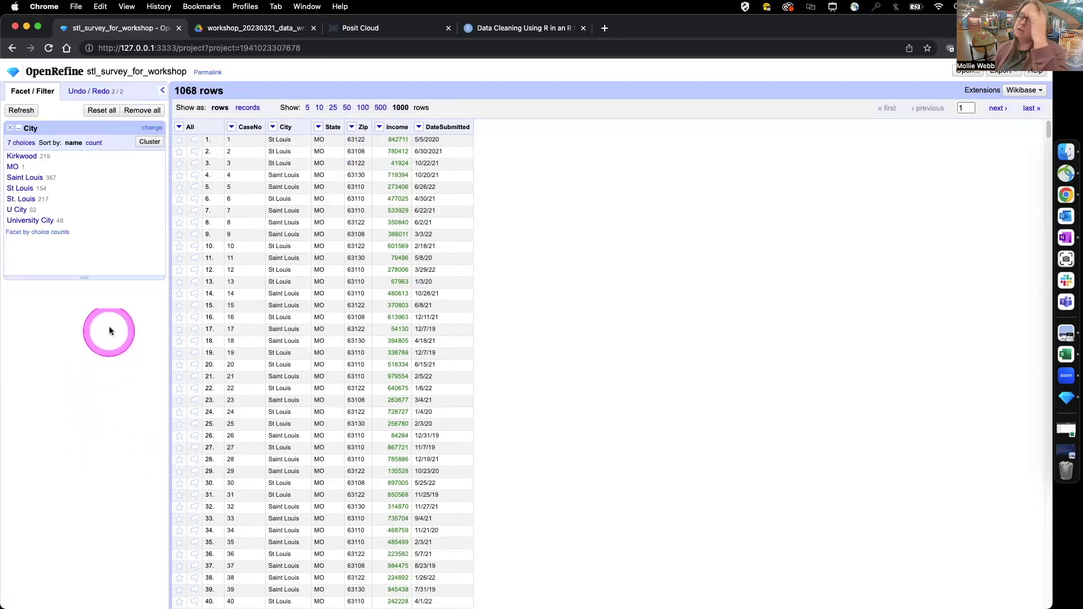
{"action": "left_click", "coordinate": [78, 230]}
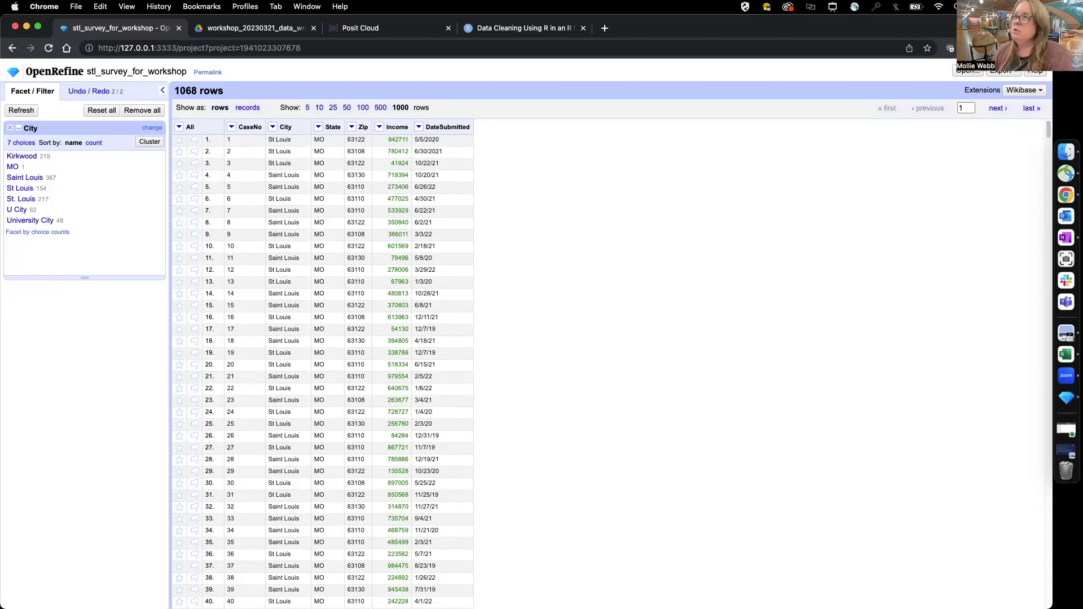
- Open clustering for the City facet and examine the available methods and keying functions, keeping Key collision with Fingerprint
{"action": "left_click", "coordinate": [148, 142]}
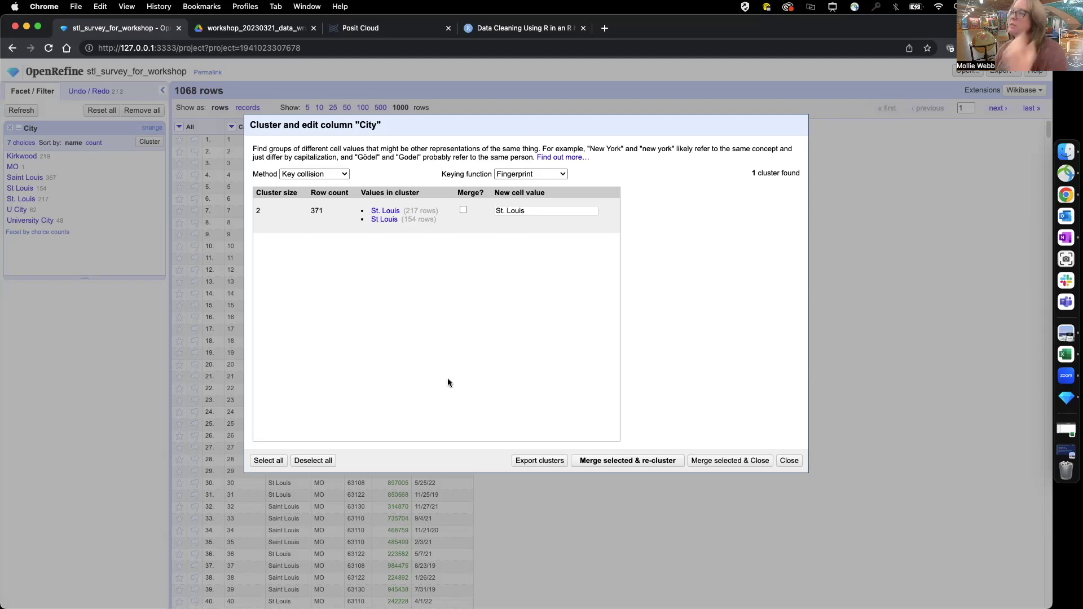
{"action": "left_click", "coordinate": [339, 175]}
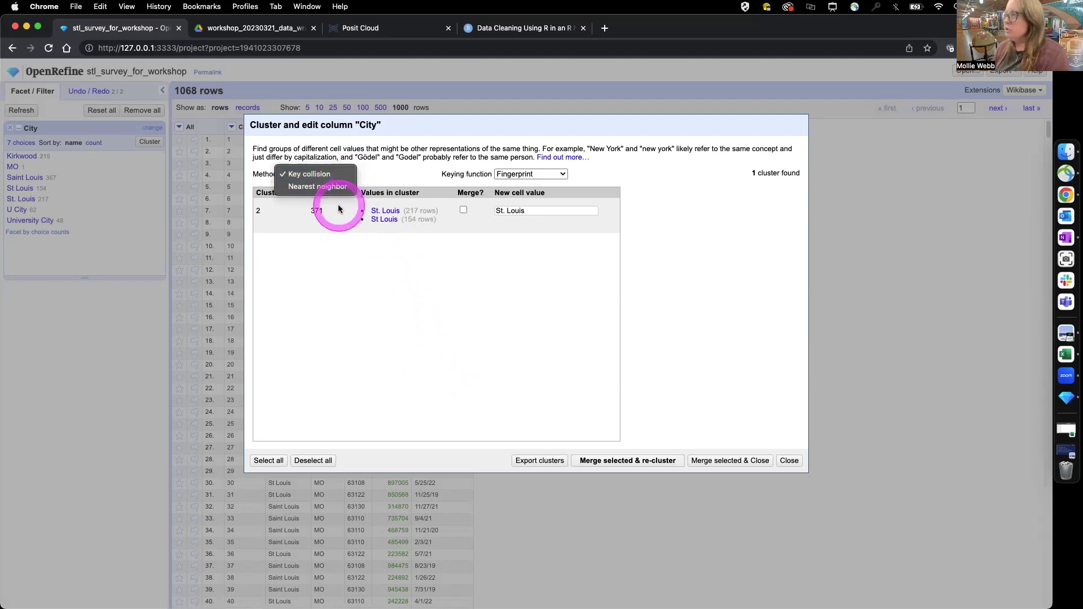
{"action": "left_click", "coordinate": [456, 180]}
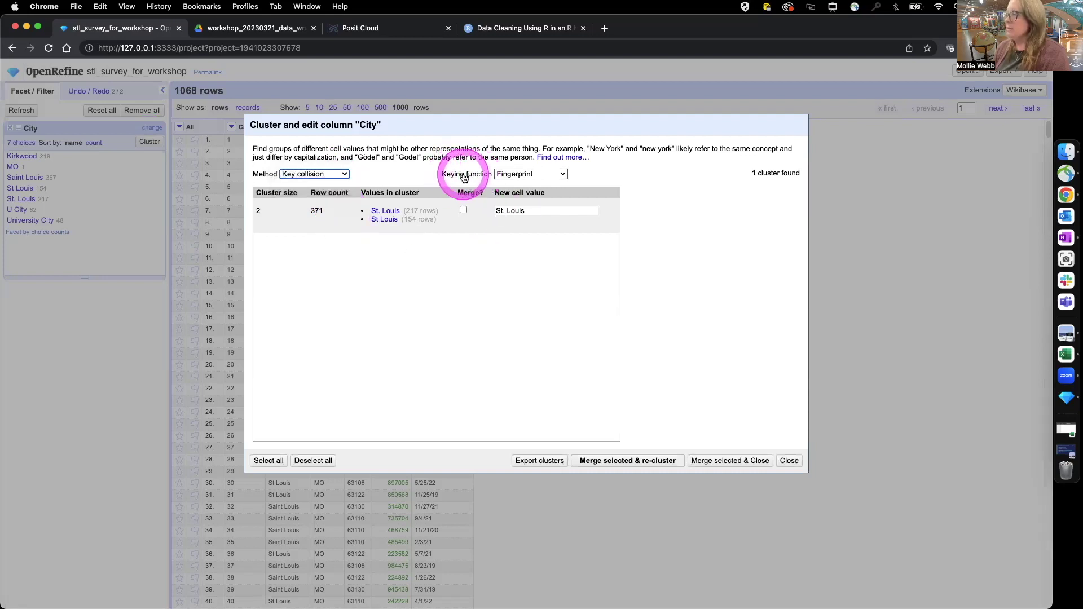
{"action": "left_click", "coordinate": [567, 175]}
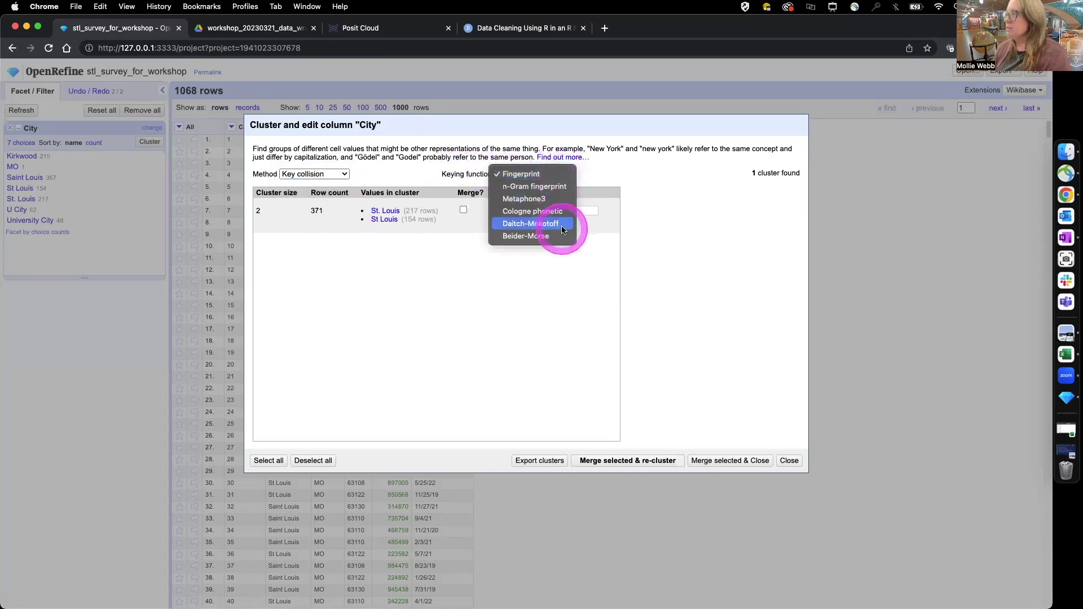
{"action": "left_click", "coordinate": [591, 177]}
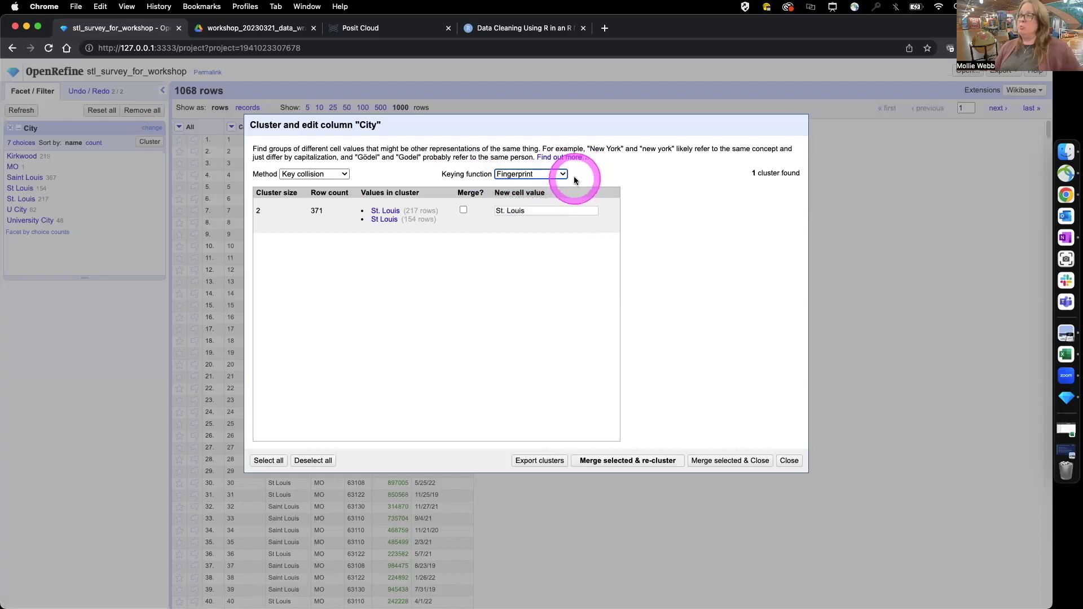
{"action": "left_click", "coordinate": [565, 176]}
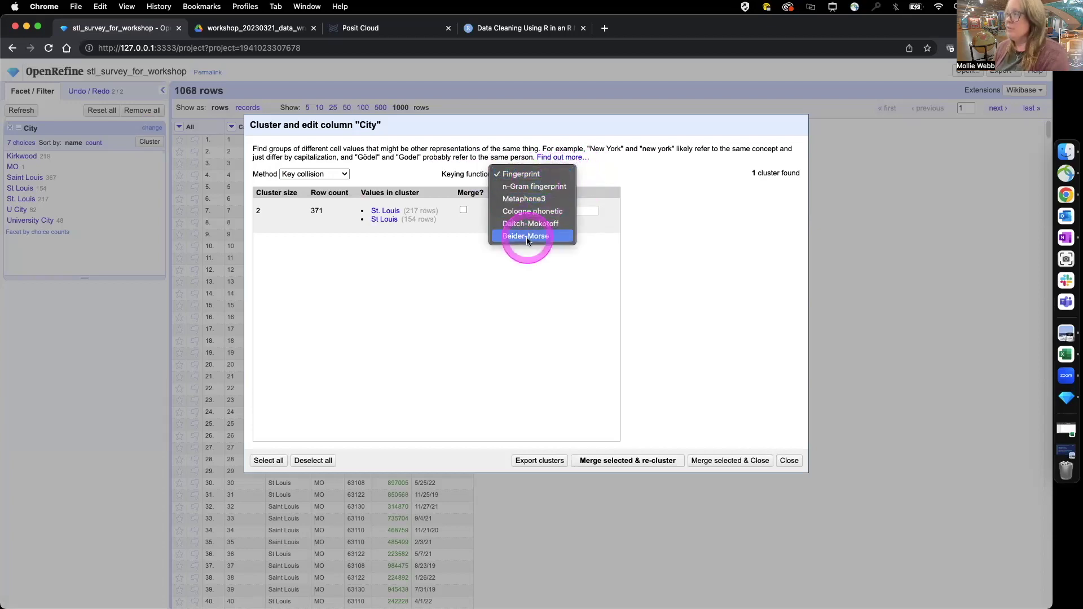
{"action": "left_click", "coordinate": [607, 176]}
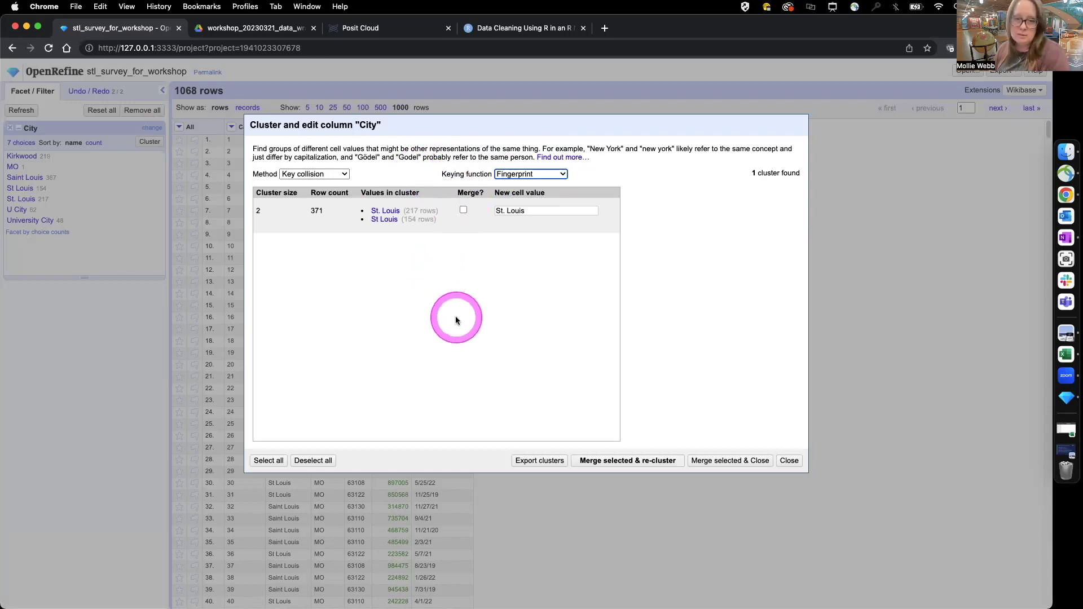
- Merge the St. Louis and St Louis cluster under the cell value St. Louis and re-cluster the City column
{"action": "mouse_move", "coordinate": [387, 214]}
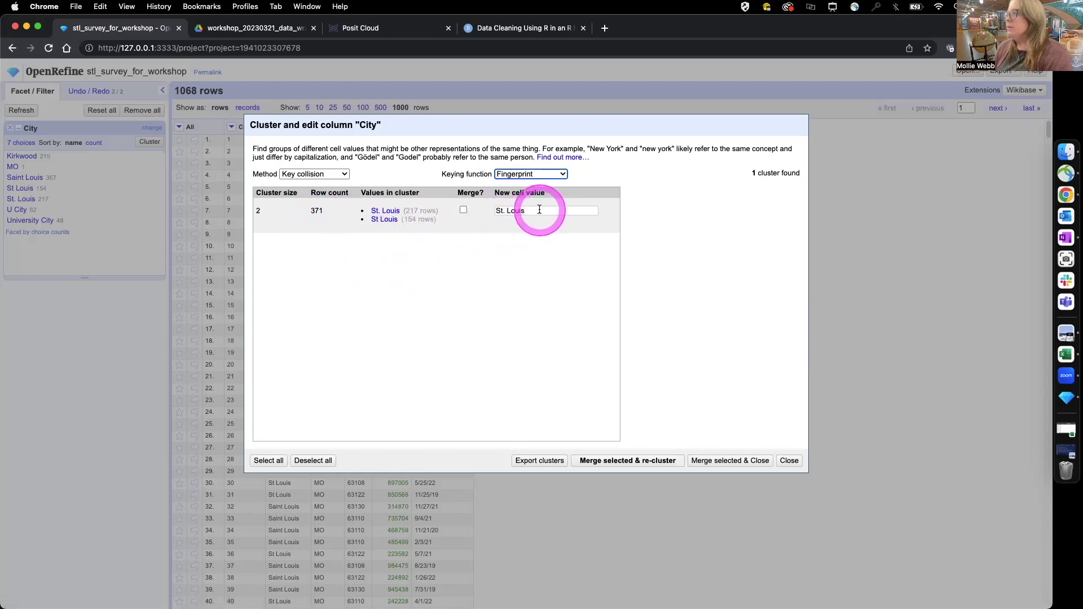
{"action": "left_click", "coordinate": [558, 212]}
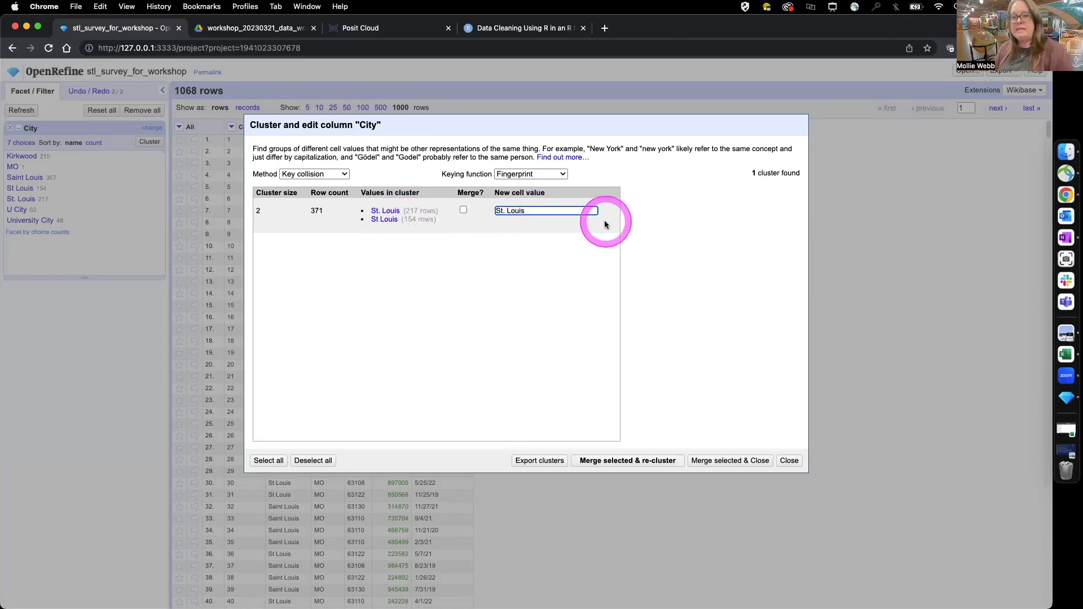
{"action": "left_click", "coordinate": [555, 213]}
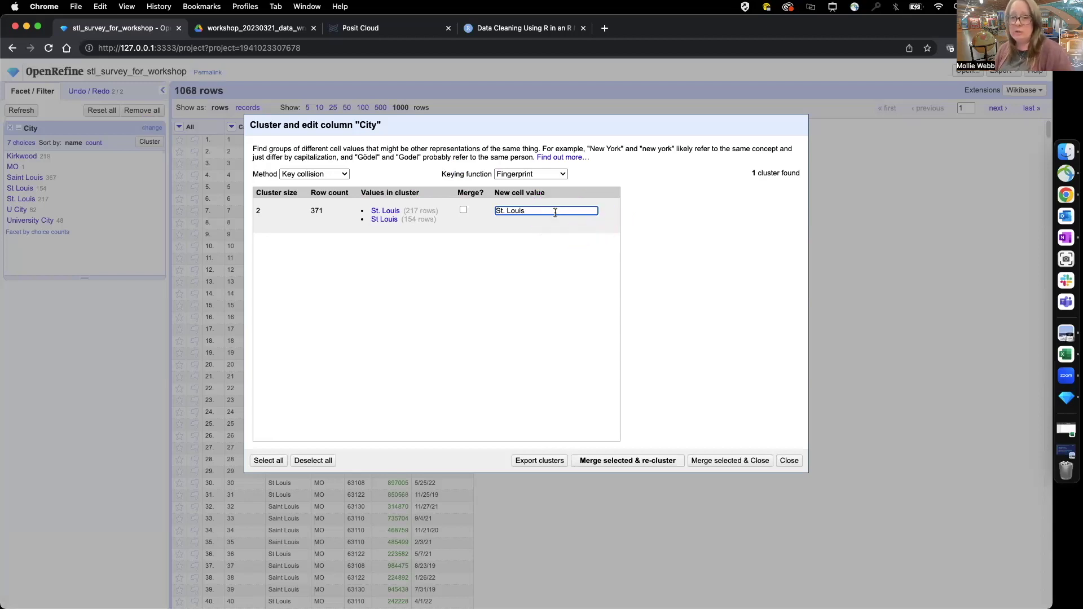
{"action": "left_click", "coordinate": [463, 209]}
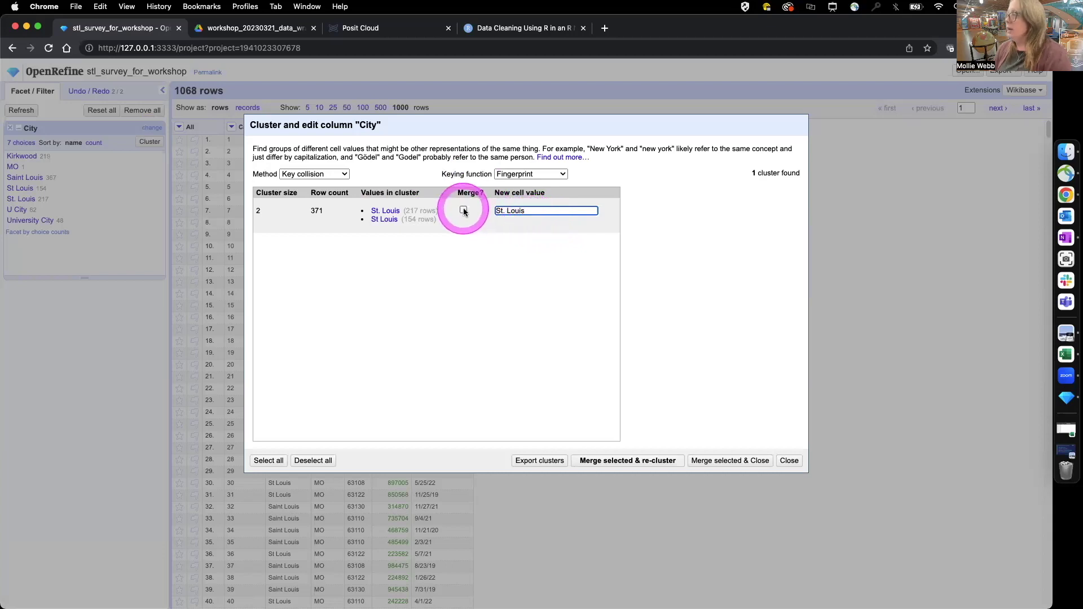
{"action": "left_click", "coordinate": [495, 212]}
{"action": "left_click", "coordinate": [534, 211]}
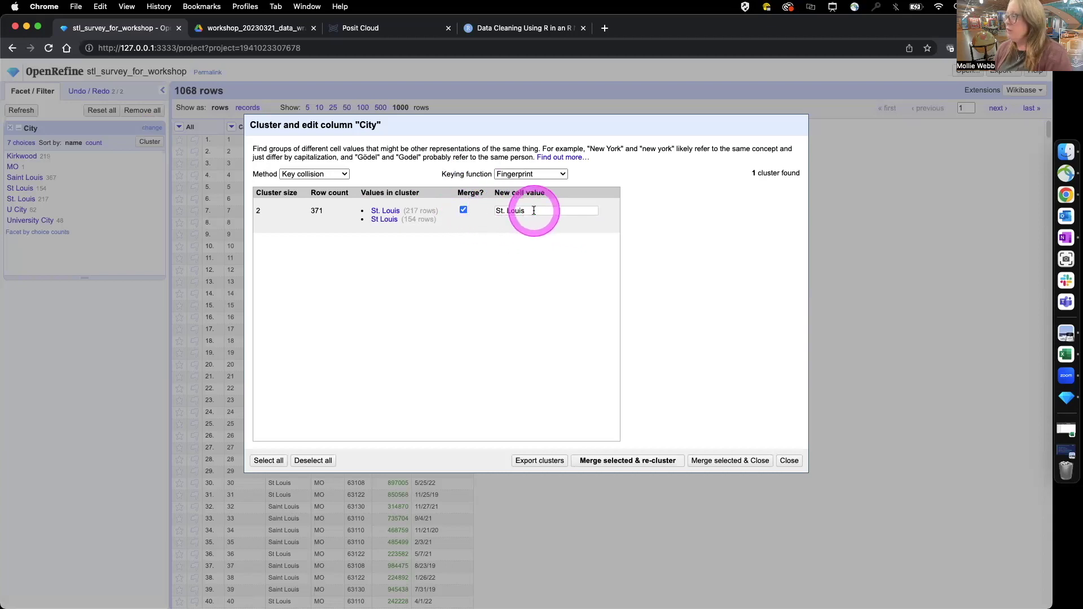
{"action": "left_click", "coordinate": [604, 461]}
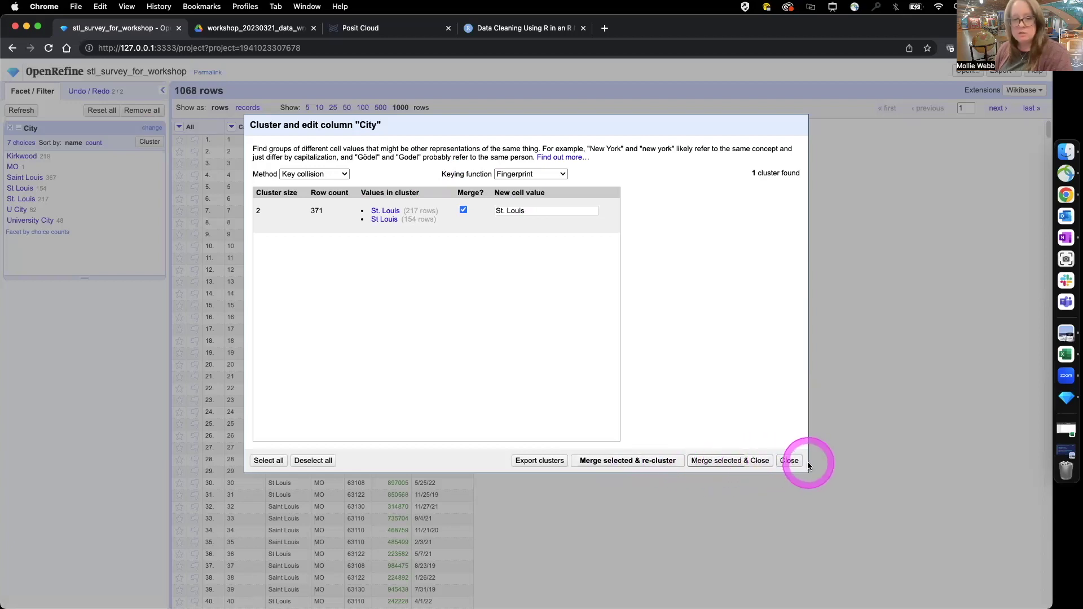
{"action": "left_click", "coordinate": [625, 462]}
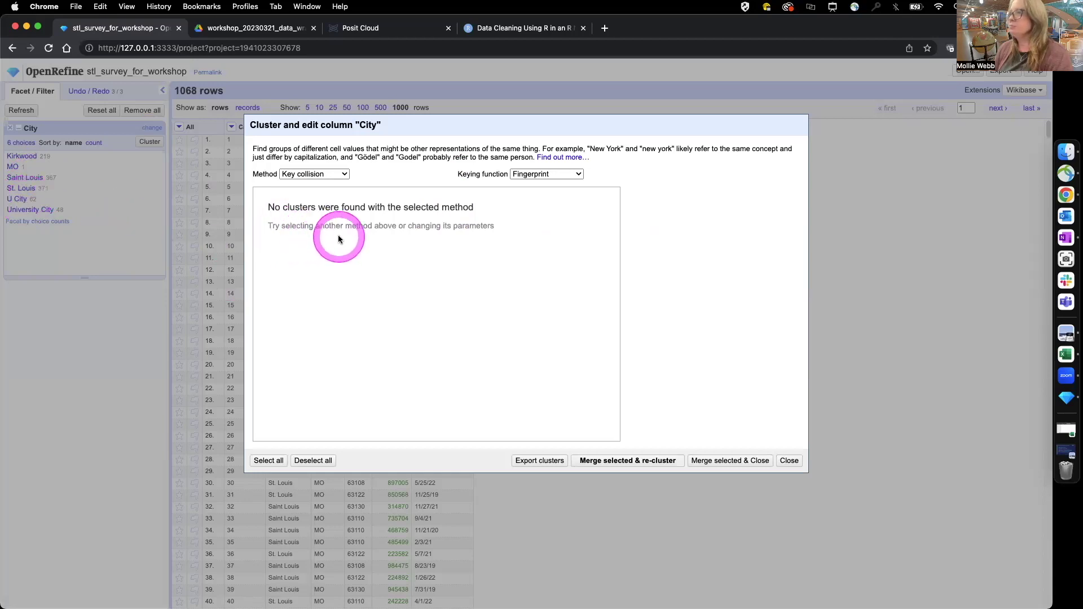
- Check the City column for further clusters with the Cologne phonetic keying function, and close the clustering dialog
{"action": "left_click", "coordinate": [580, 174]}
{"action": "left_click", "coordinate": [550, 213]}
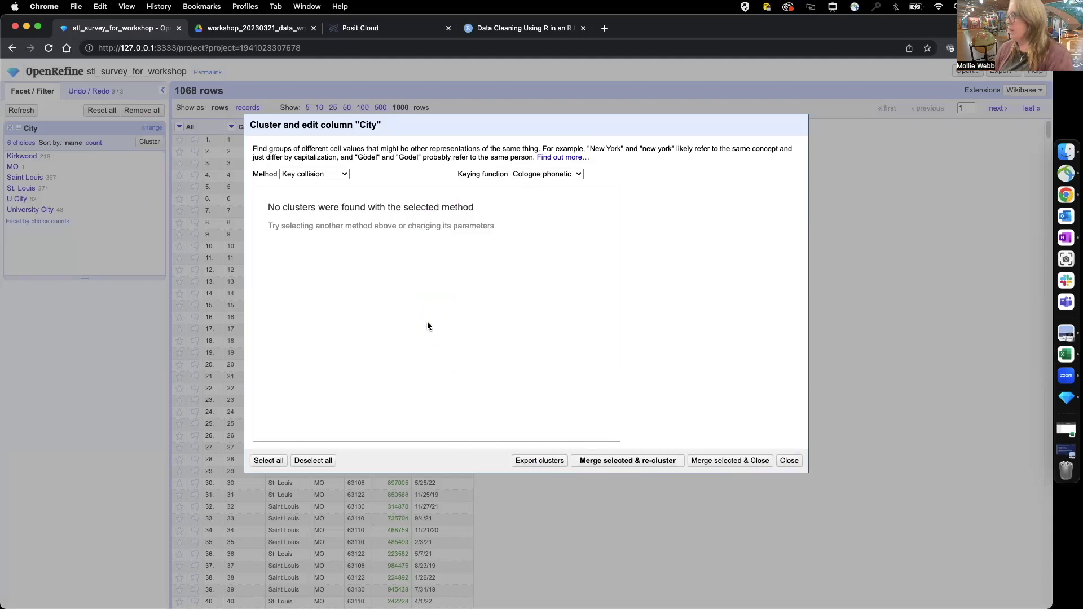
{"action": "left_click", "coordinate": [789, 460]}
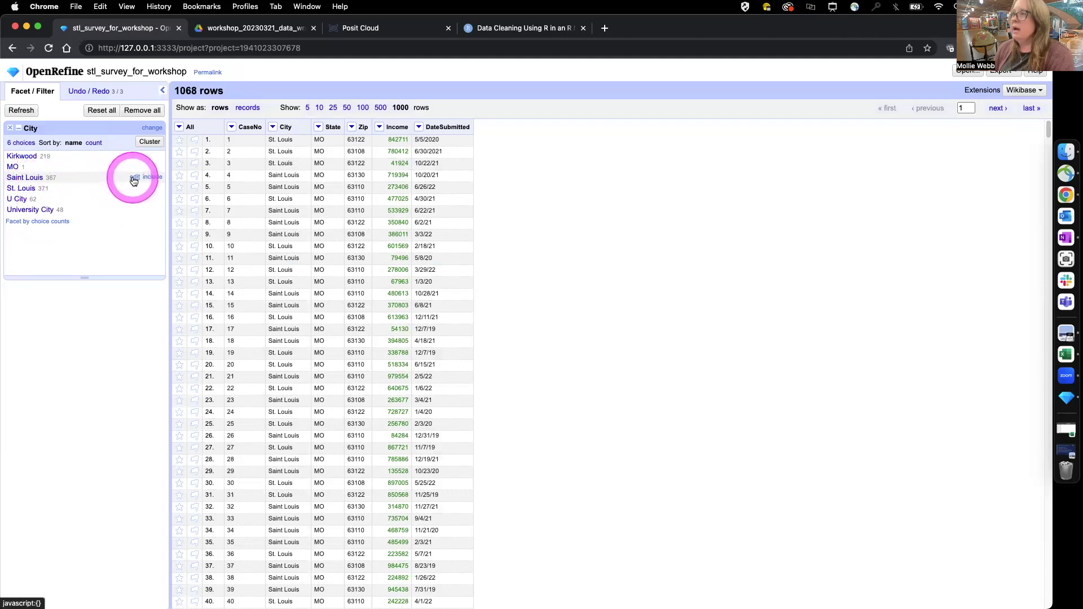
- Rename the Saint Louis value in the City facet to St. Louis
{"action": "left_click", "coordinate": [134, 176]}
{"action": "left_click", "coordinate": [250, 189]}
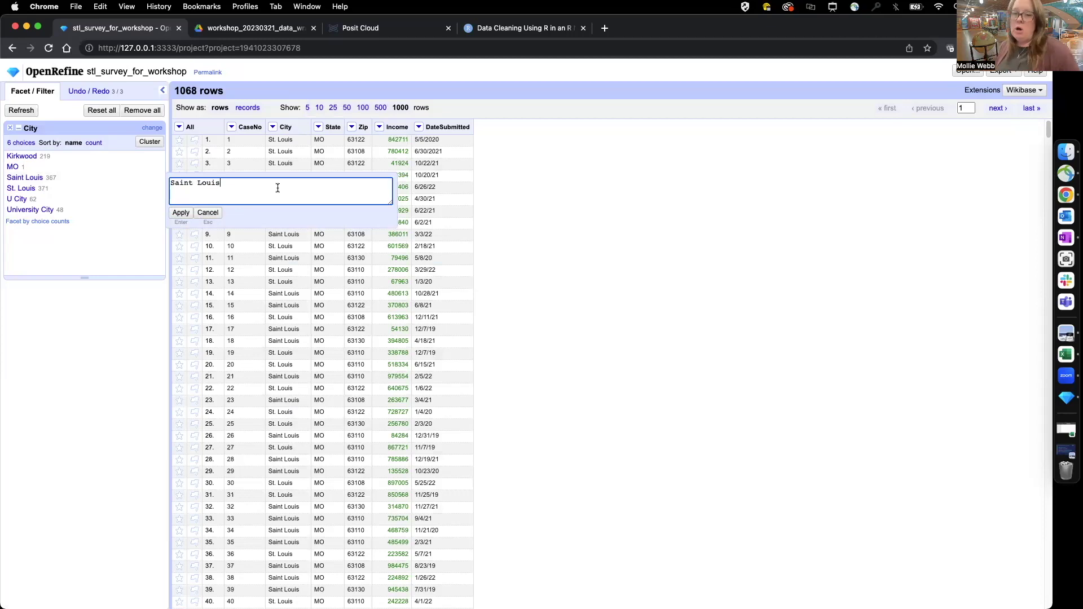
{"action": "left_click_drag", "start_coordinate": [278, 188], "coordinate": [197, 182]}
{"action": "key", "text": "BackSpace"}
{"action": "key", "text": "BackSpace"}
{"action": "key", "text": "BackSpace"}
{"action": "key", "text": "BackSpace"}
{"action": "key", "text": "BackSpace"}
{"action": "type", "text": "t."}
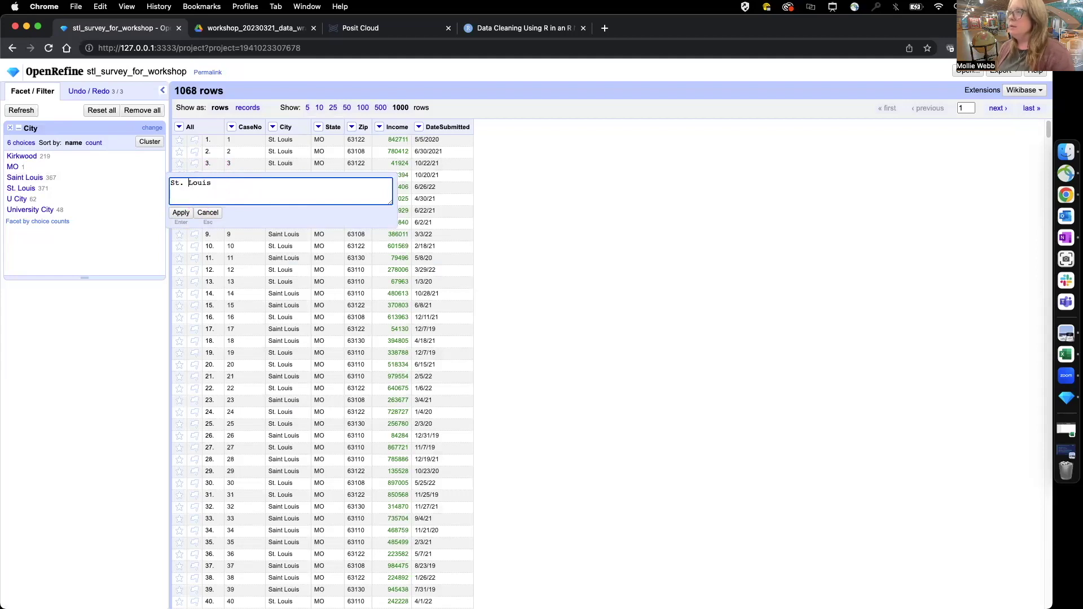
{"action": "left_click", "coordinate": [179, 217]}
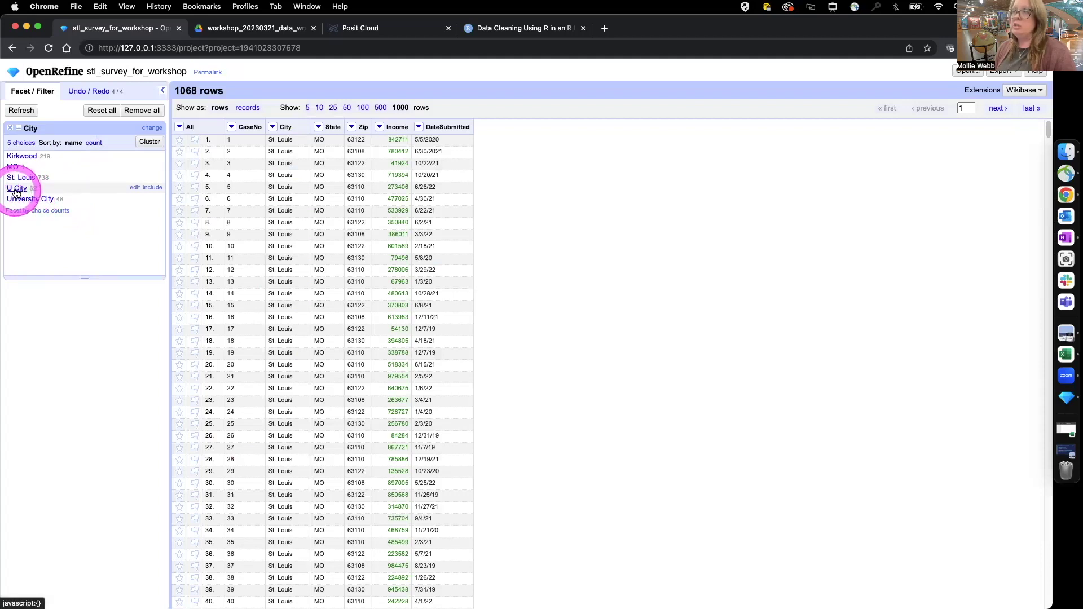
- Rename the U City value in the City facet to University City
{"action": "left_click", "coordinate": [134, 188]}
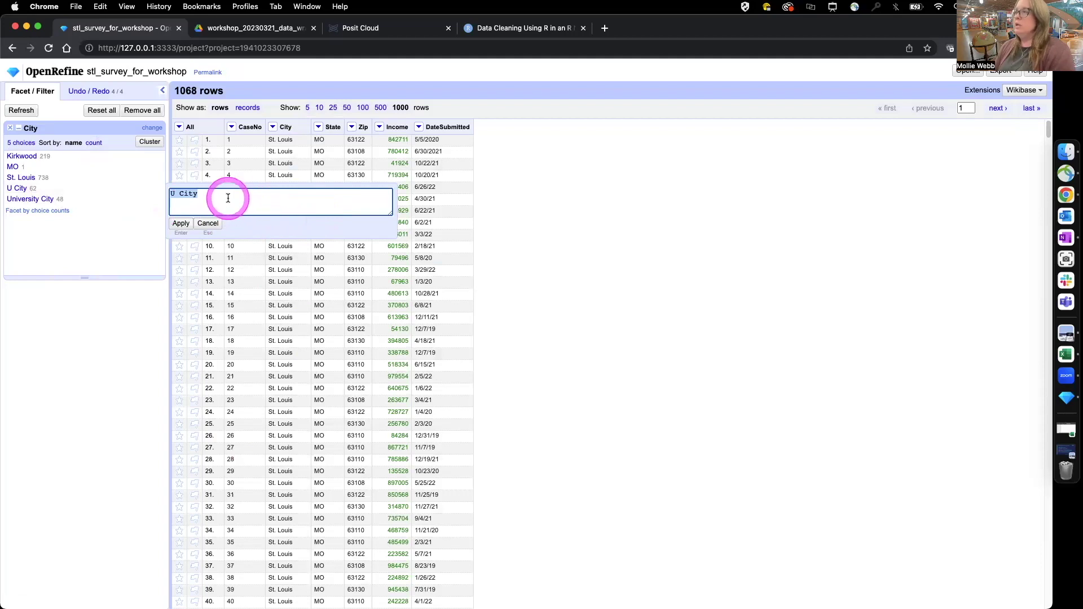
{"action": "left_click", "coordinate": [175, 194]}
{"action": "type", "text": "niver"}
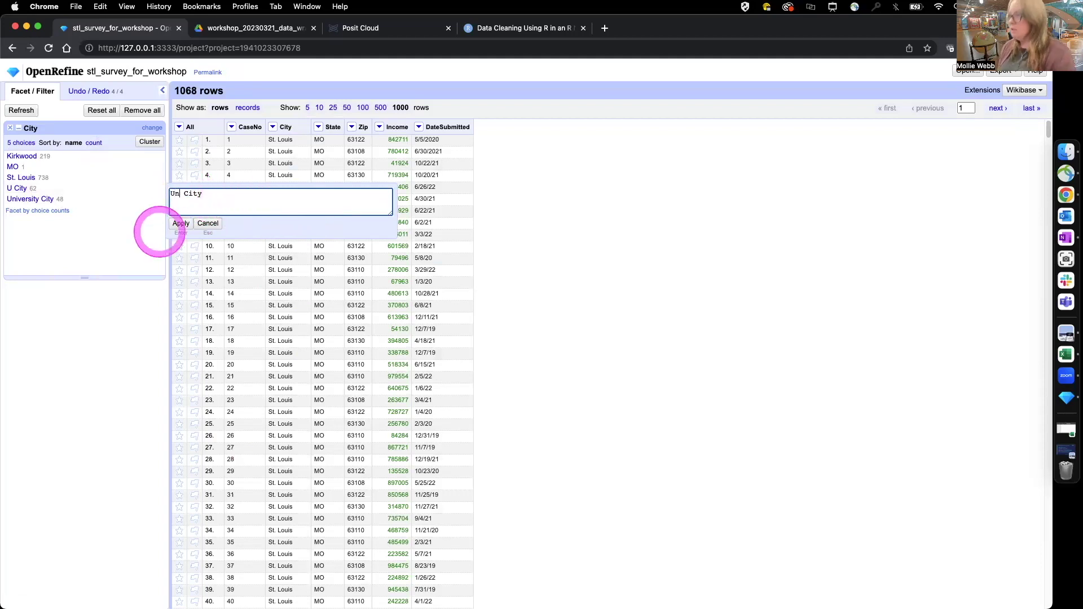
{"action": "type", "text": "sity"}
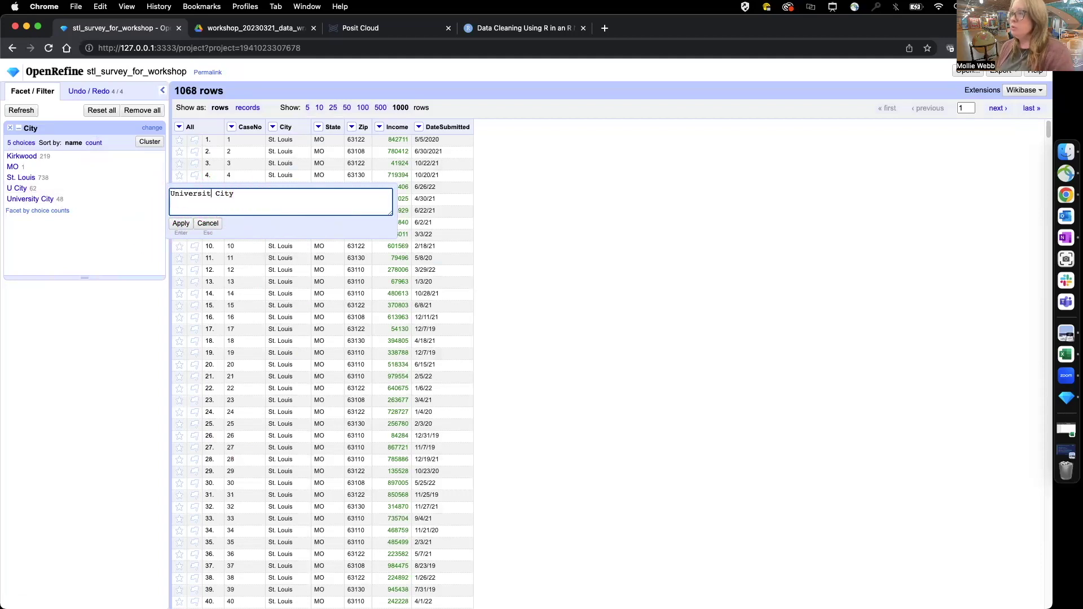
{"action": "left_click", "coordinate": [179, 223]}
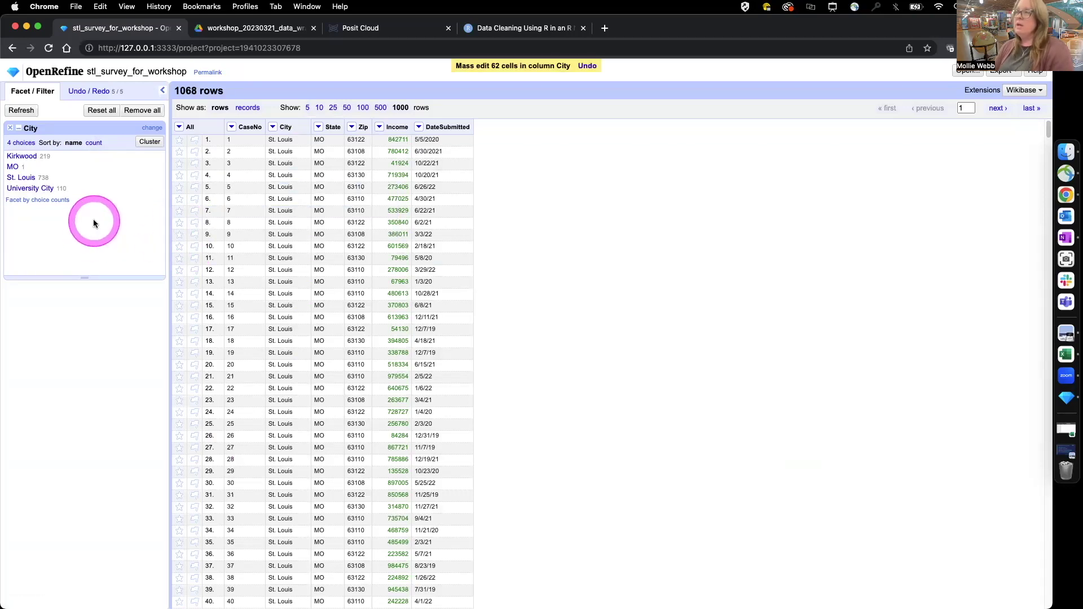
- Filter the rows to the City value MO and inspect the matching record's City, State, Zip and Income cells
{"action": "mouse_move", "coordinate": [41, 152]}
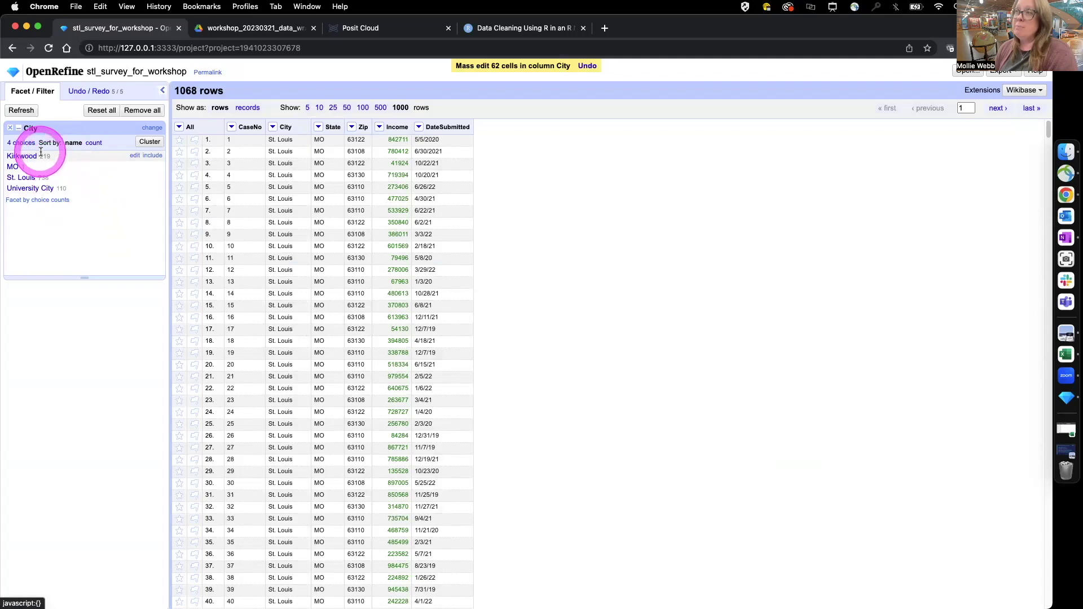
{"action": "mouse_move", "coordinate": [51, 187]}
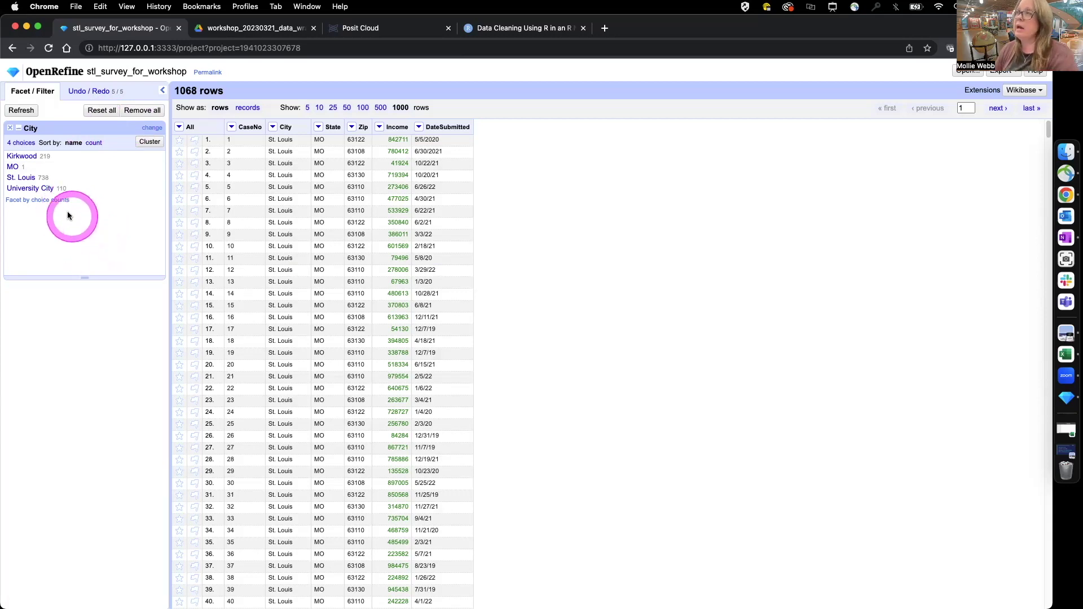
{"action": "left_click", "coordinate": [12, 167]}
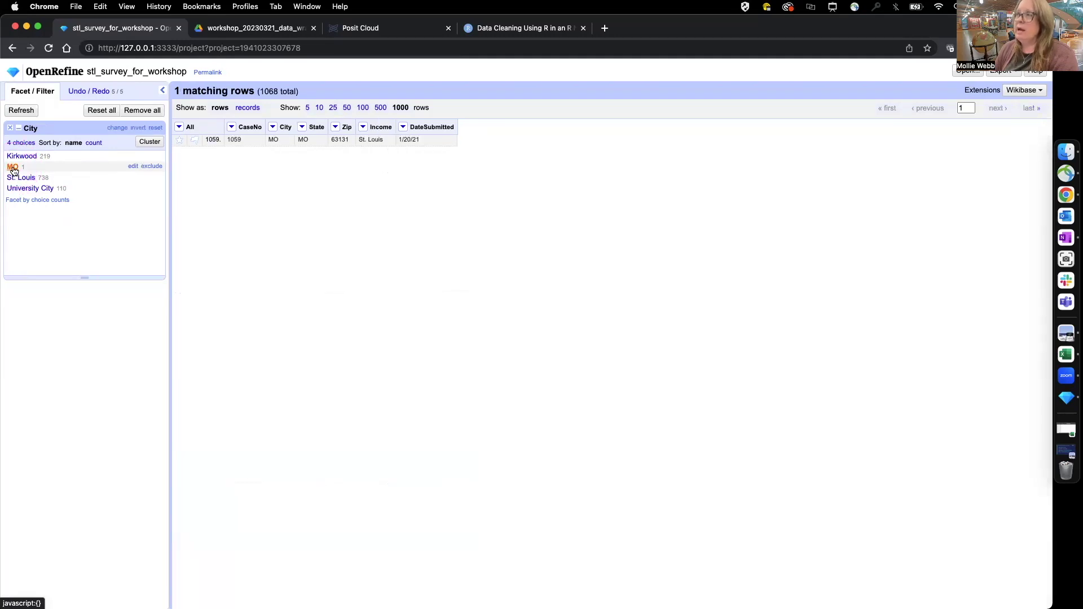
{"action": "left_click", "coordinate": [464, 203]}
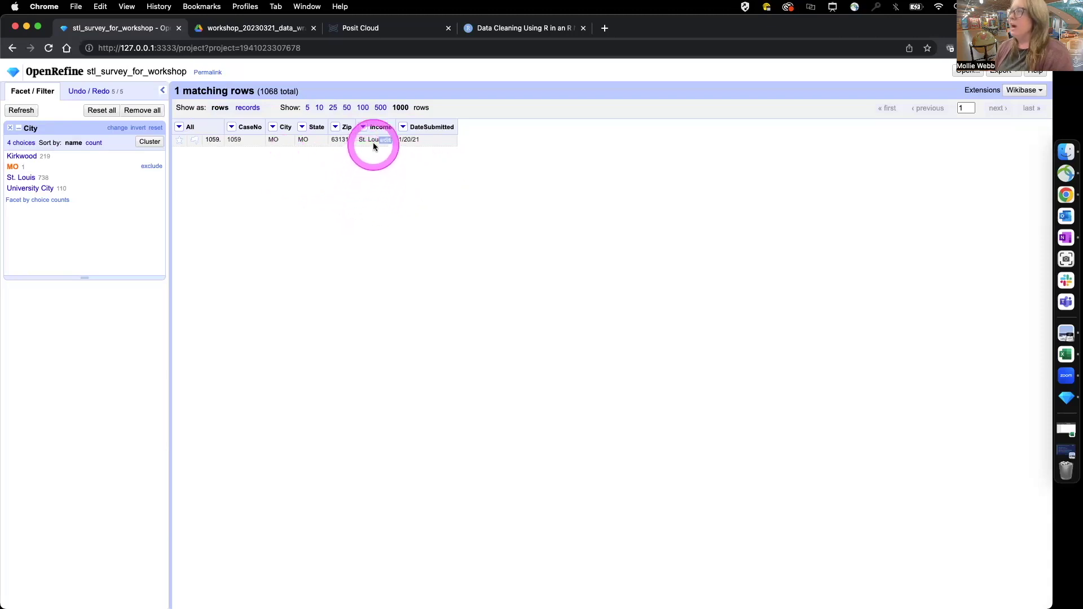
{"action": "mouse_move", "coordinate": [370, 144]}
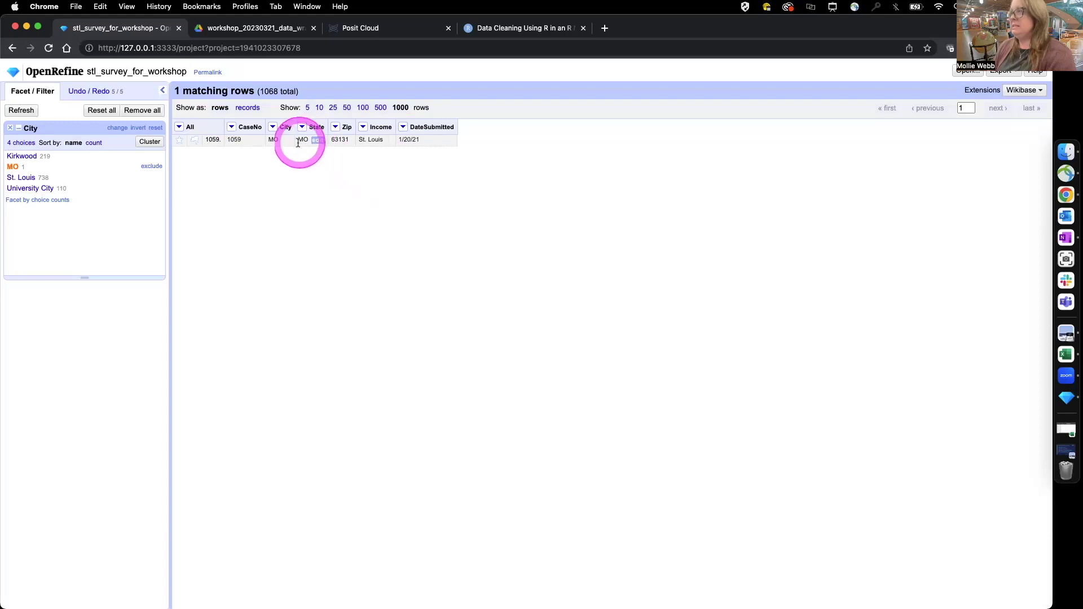
{"action": "mouse_move", "coordinate": [267, 142]}
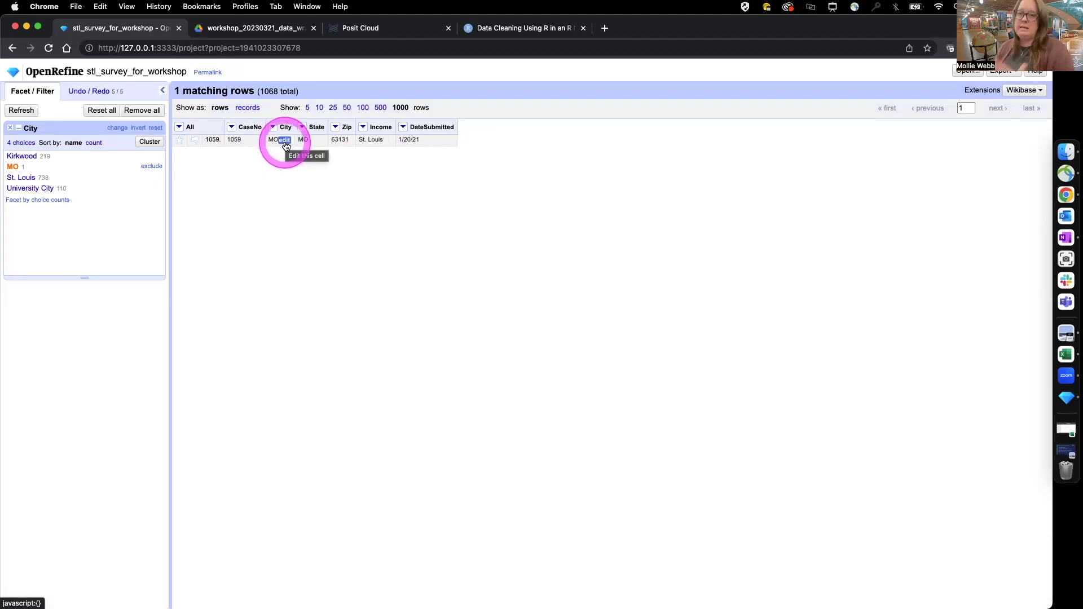
- Set the City cell of row 1059 to St. Louis and clear the MO filter from the City facet
{"action": "left_click", "coordinate": [286, 142]}
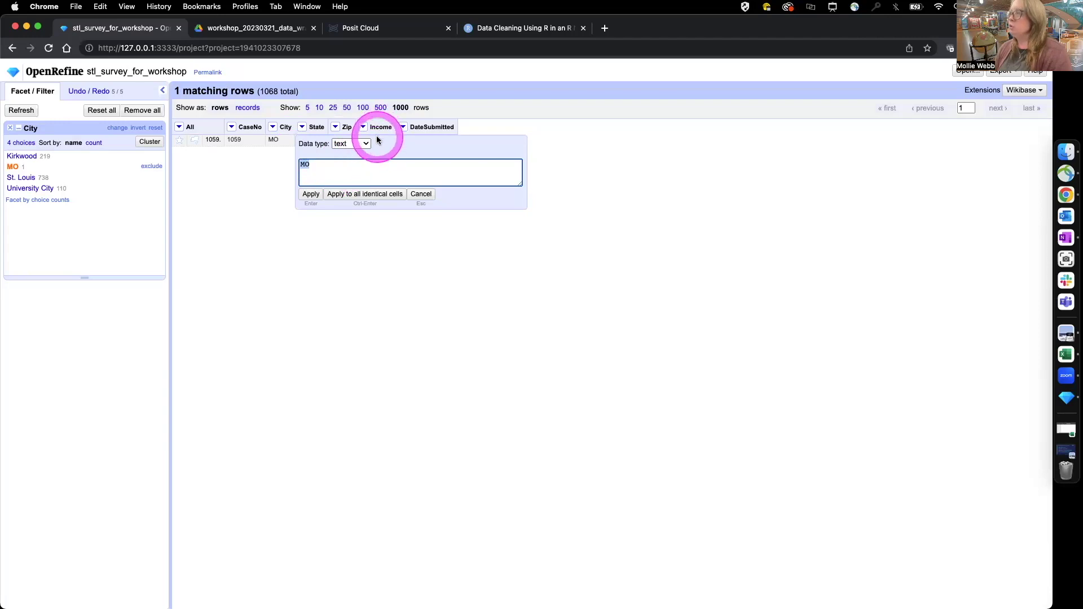
{"action": "left_click", "coordinate": [422, 194]}
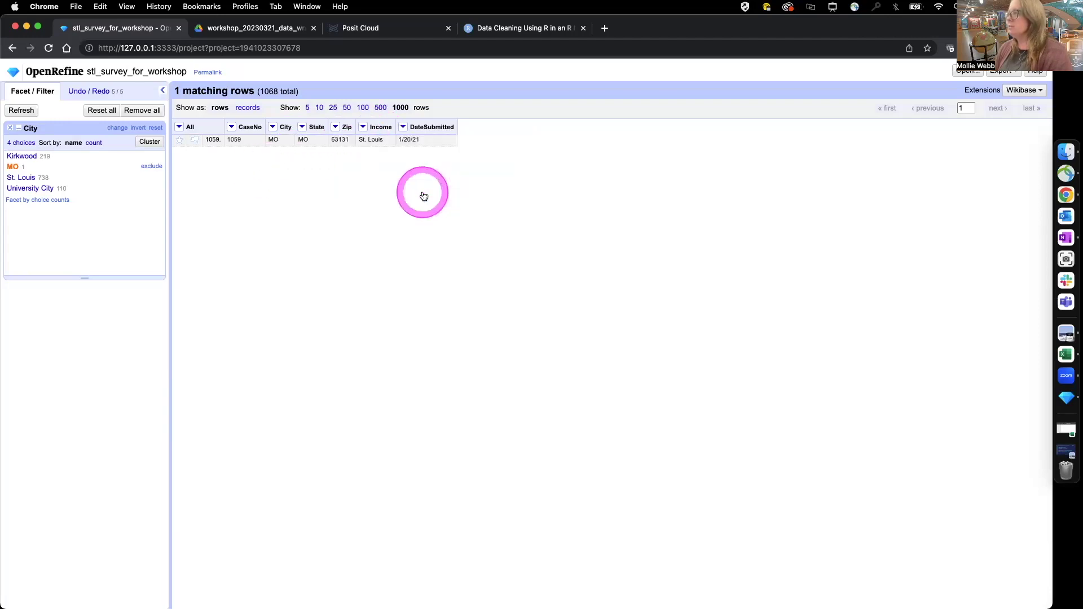
{"action": "mouse_move", "coordinate": [334, 141]}
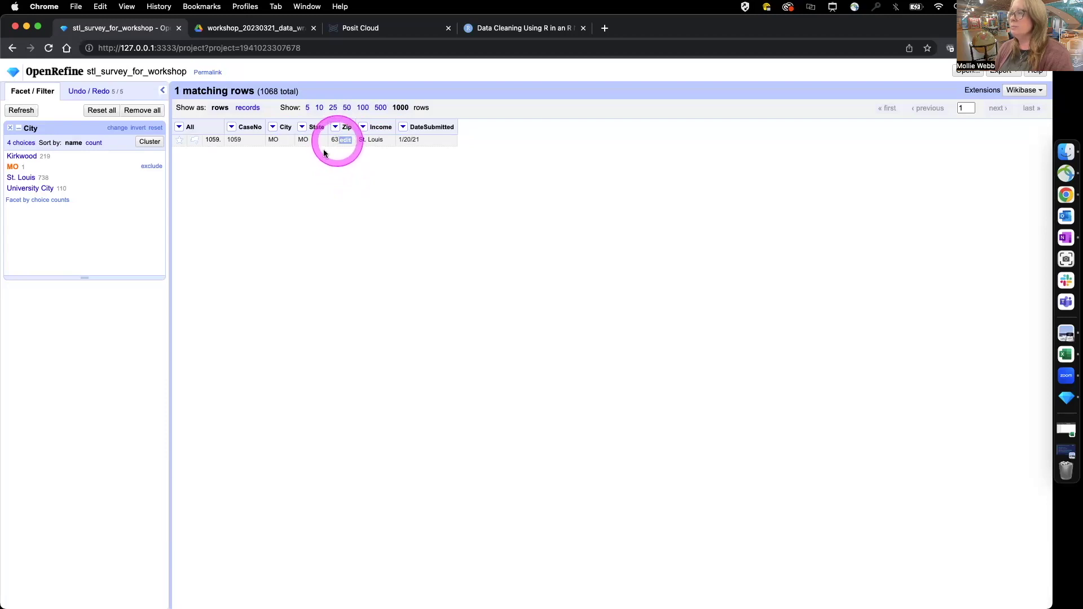
{"action": "left_click", "coordinate": [286, 140]}
{"action": "type", "text": "St. Louis"}
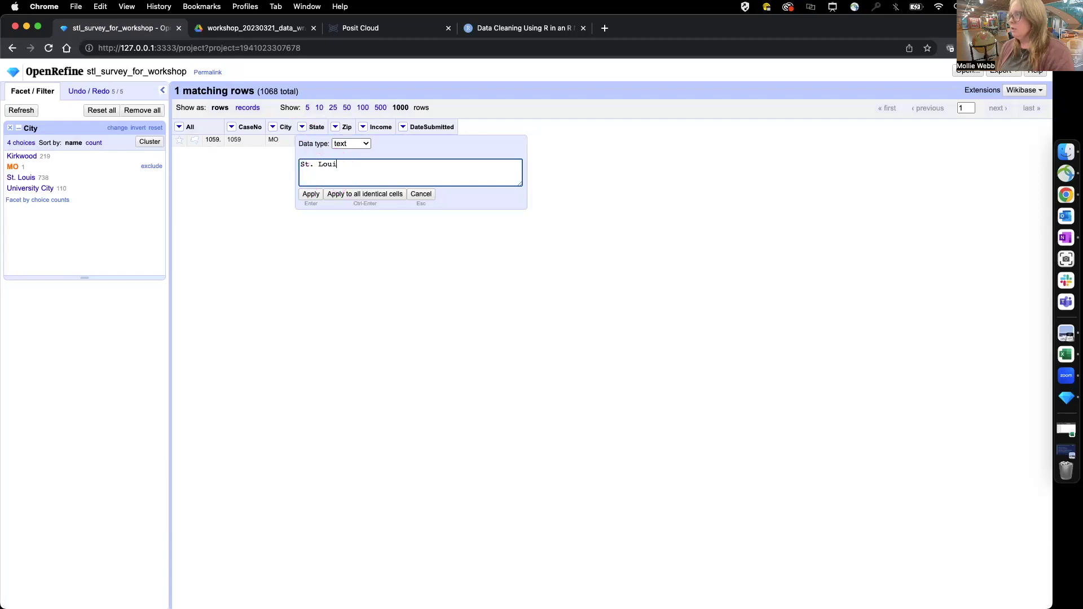
{"action": "left_click", "coordinate": [311, 194]}
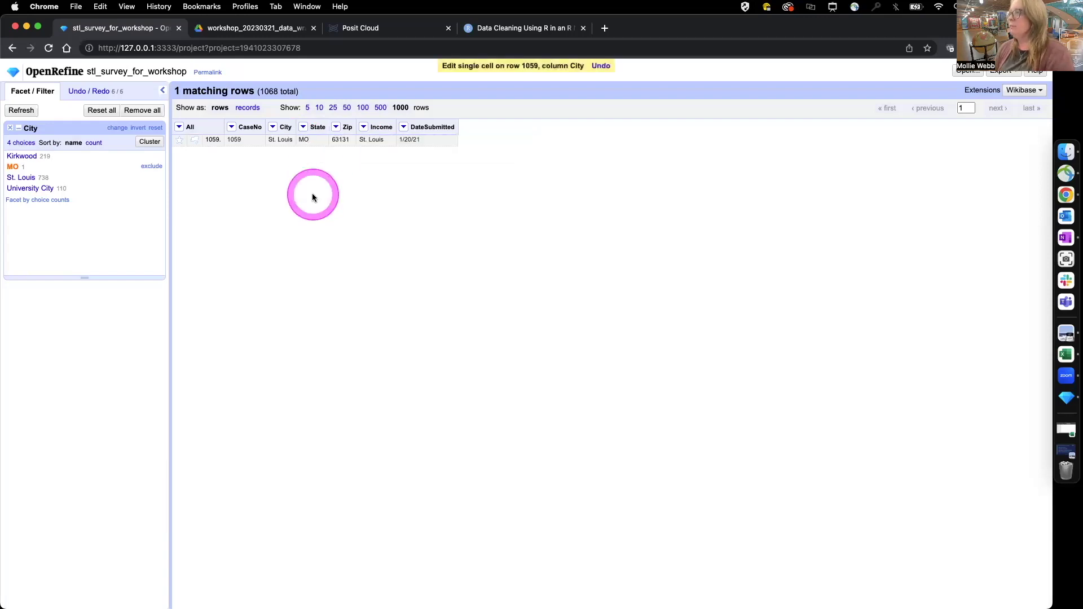
{"action": "left_click", "coordinate": [15, 168]}
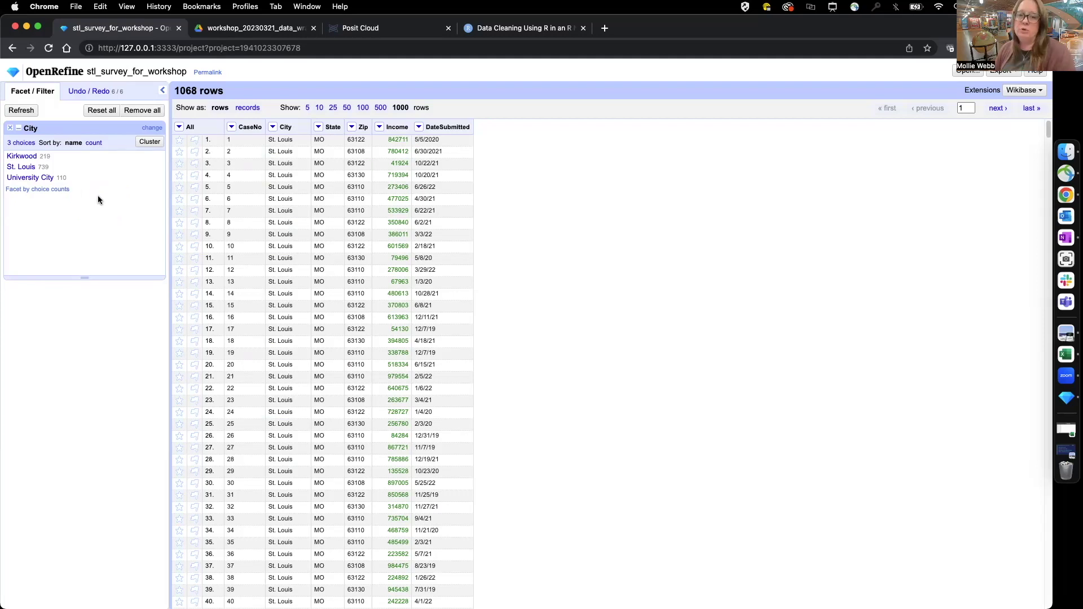
{"action": "left_click", "coordinate": [106, 235]}
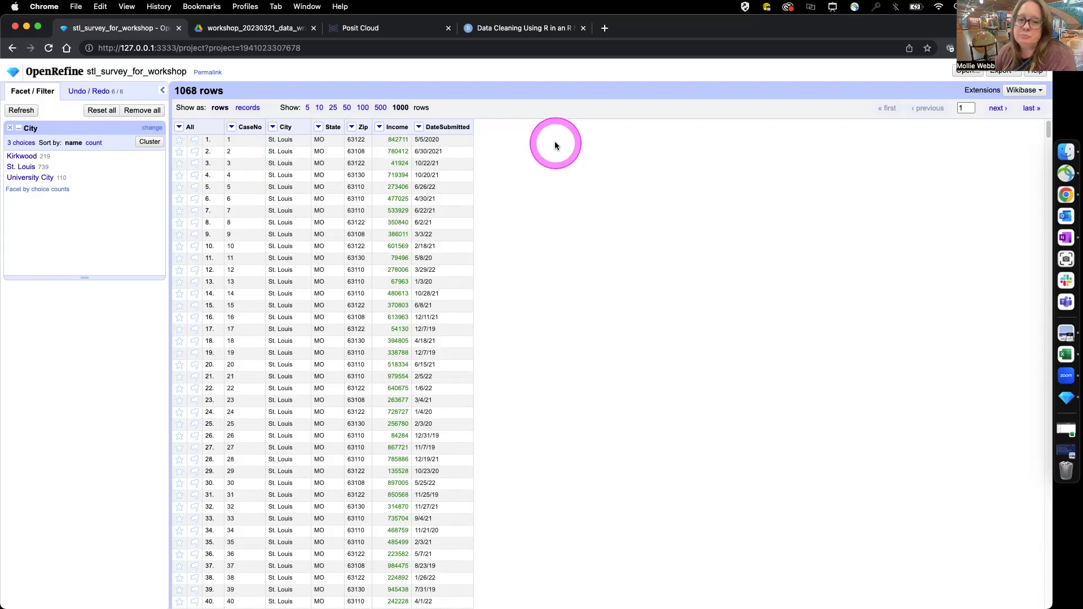
- Create a numeric facet on the Income column
{"action": "left_click", "coordinate": [380, 128]}
{"action": "mouse_move", "coordinate": [390, 145]}
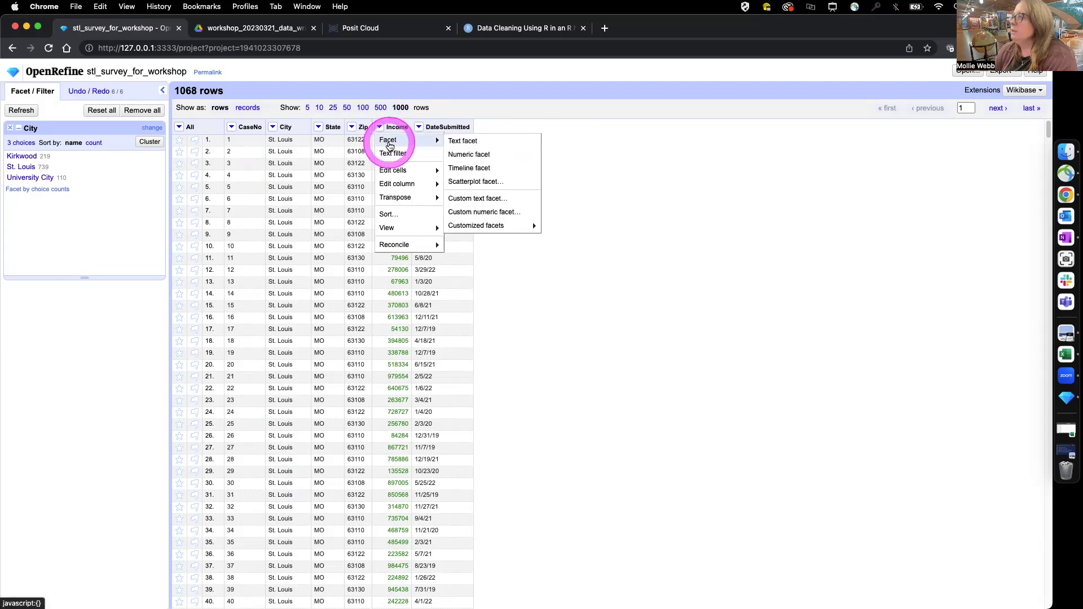
{"action": "left_click", "coordinate": [469, 155]}
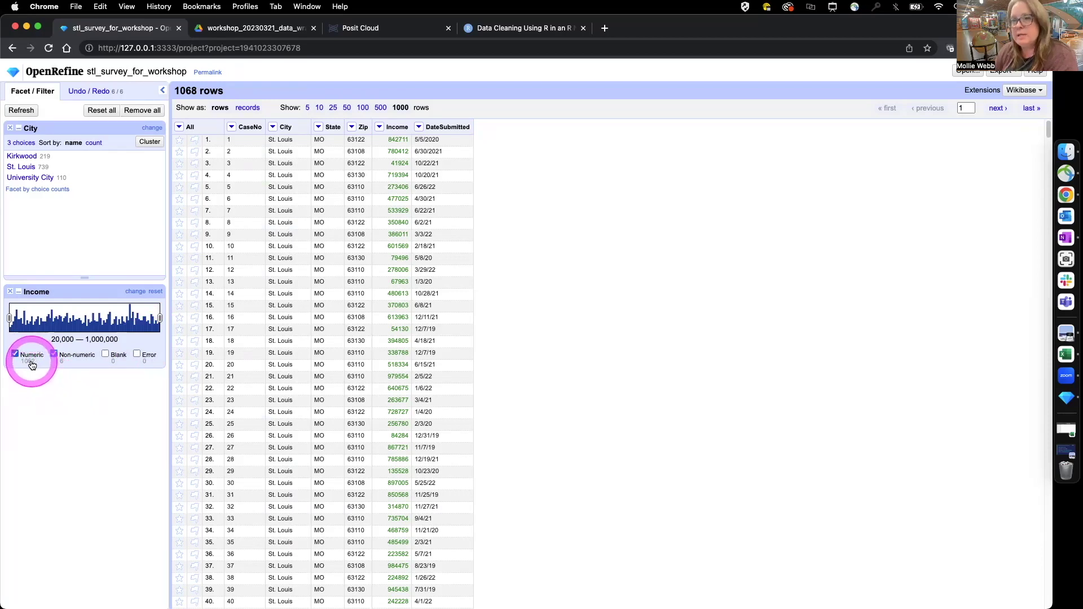
- Limit the Income facet to non-numeric values only, excluding the numeric ones
{"action": "left_click", "coordinate": [81, 360]}
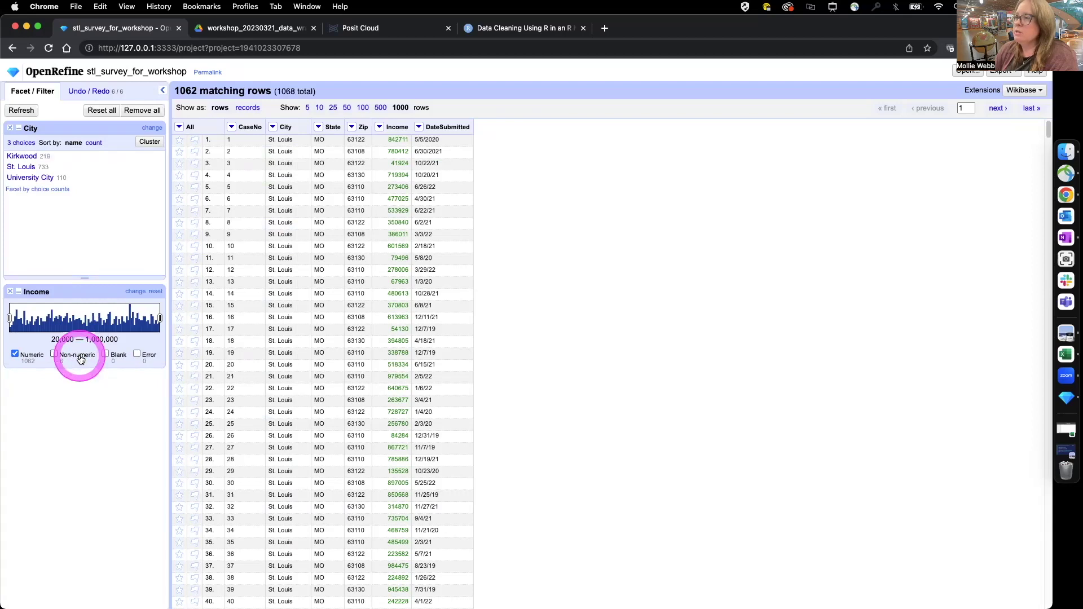
{"action": "left_click", "coordinate": [55, 354]}
{"action": "left_click", "coordinate": [16, 353]}
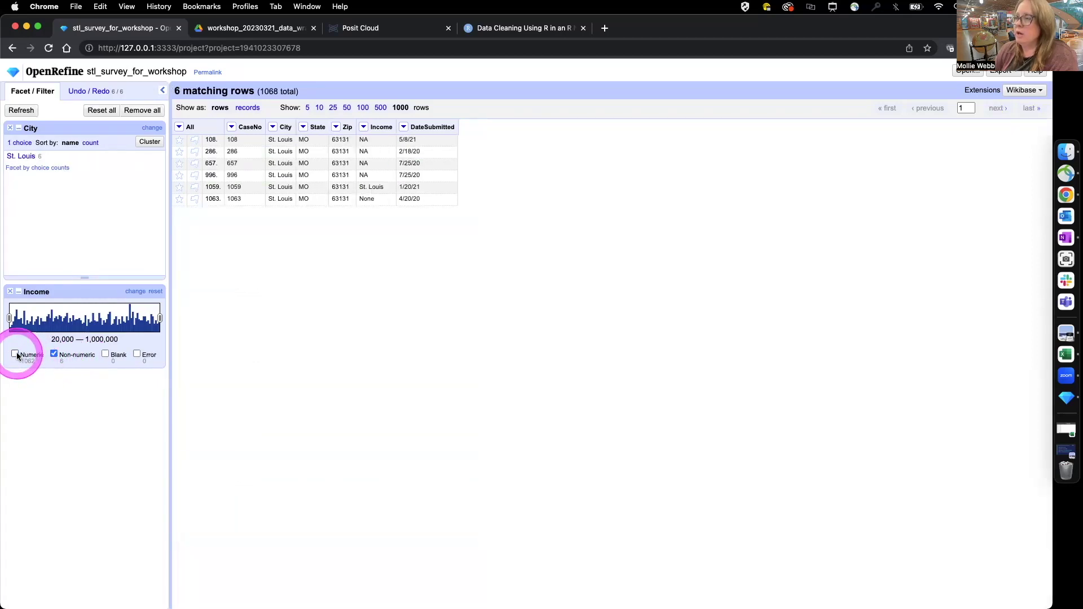
{"action": "left_click", "coordinate": [435, 353]}
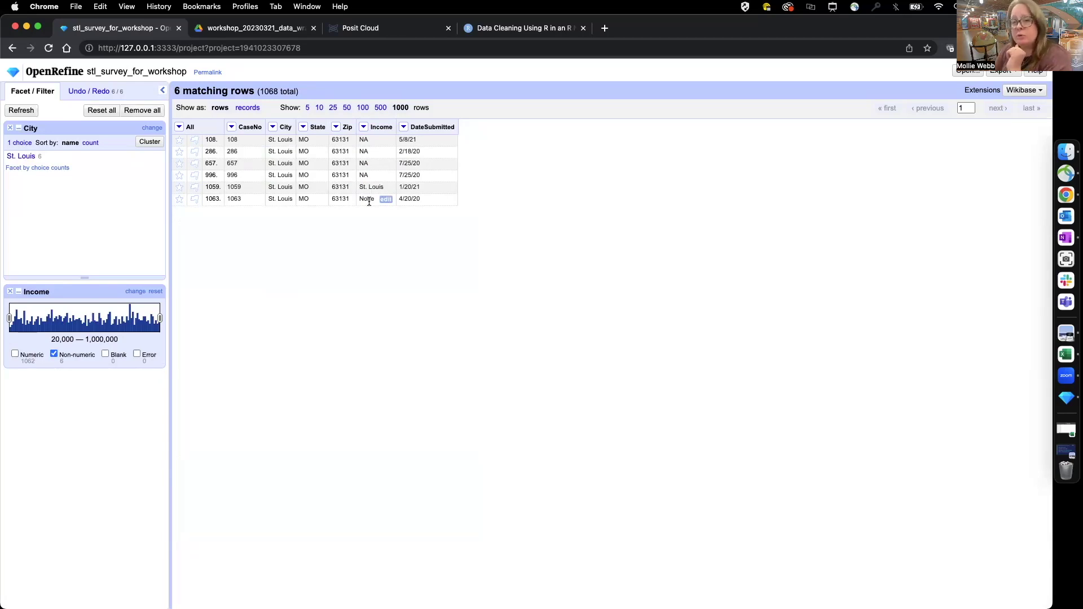
- Clear the NA value from the Income cell of row 108 and from all identical Income cells
{"action": "left_click", "coordinate": [385, 140]}
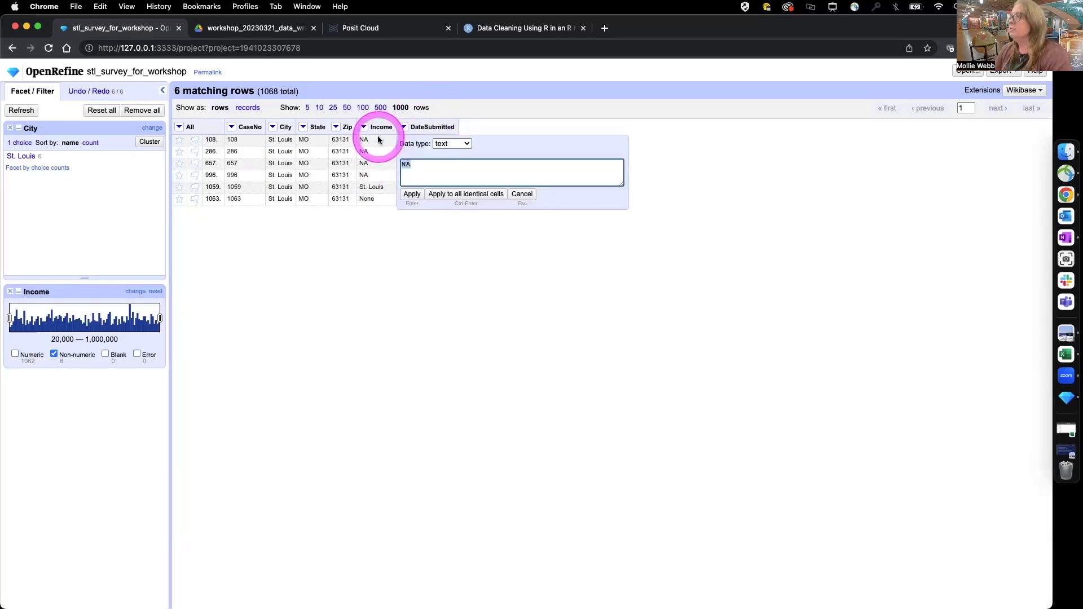
{"action": "left_click", "coordinate": [424, 165]}
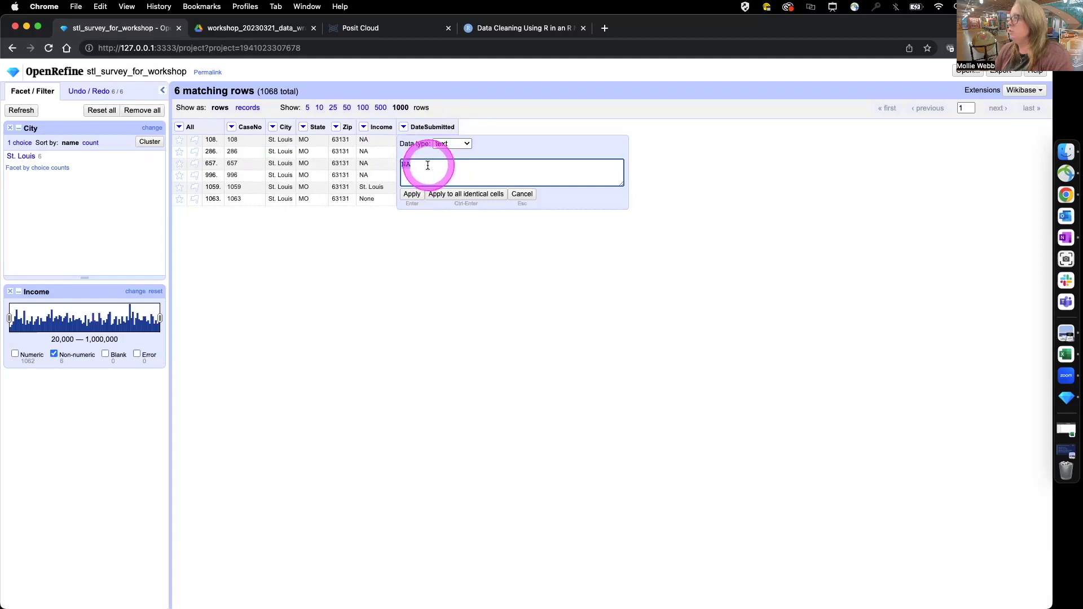
{"action": "left_click", "coordinate": [383, 162]}
{"action": "key", "text": "BackSpace"}
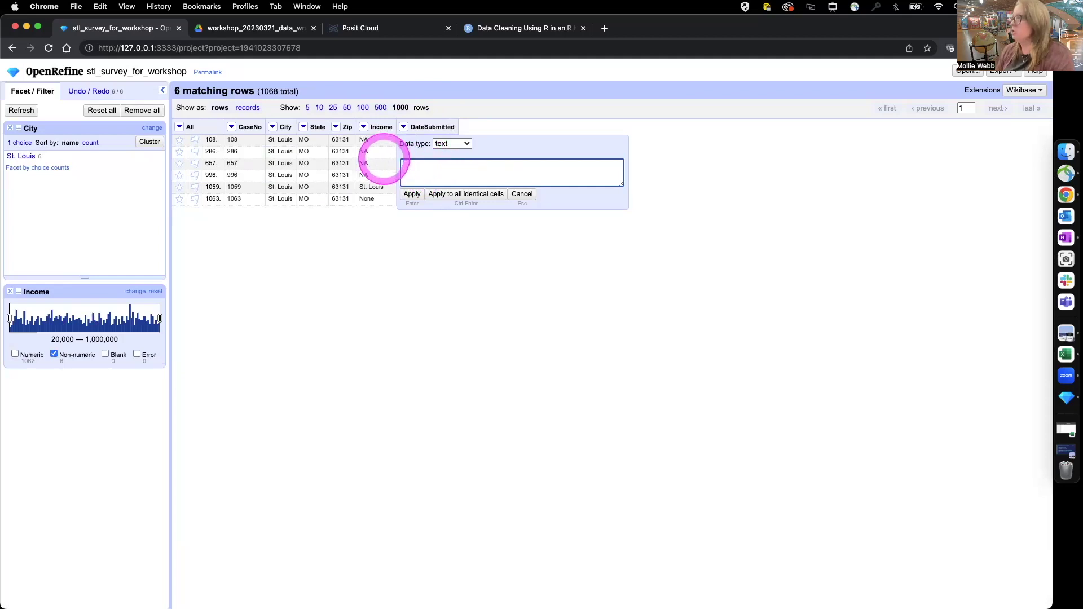
{"action": "left_click", "coordinate": [457, 194]}
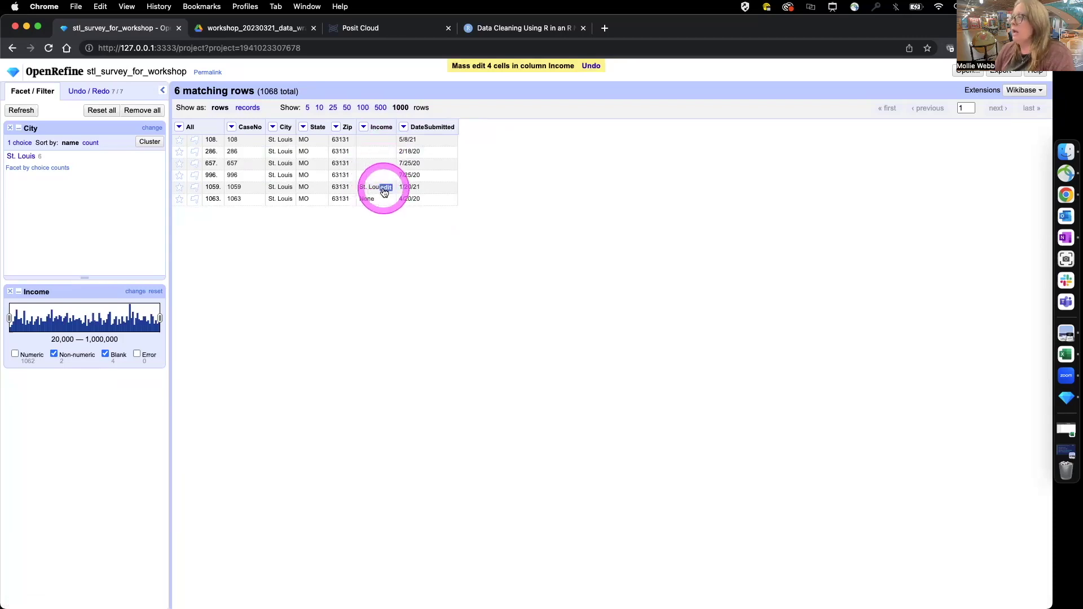
- Empty the Income cells of rows 1059 and 1063, removing the text St. Louis and None
{"action": "left_click", "coordinate": [385, 187]}
{"action": "key", "text": "BackSpace"}
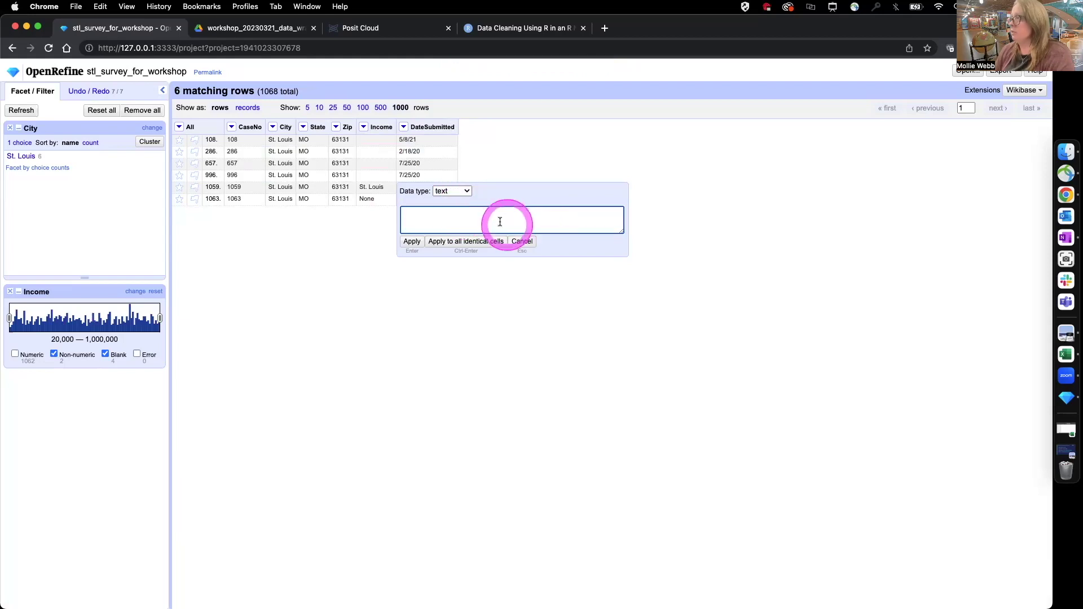
{"action": "key", "text": "Return"}
{"action": "left_click", "coordinate": [384, 200]}
{"action": "key", "text": "Escape"}
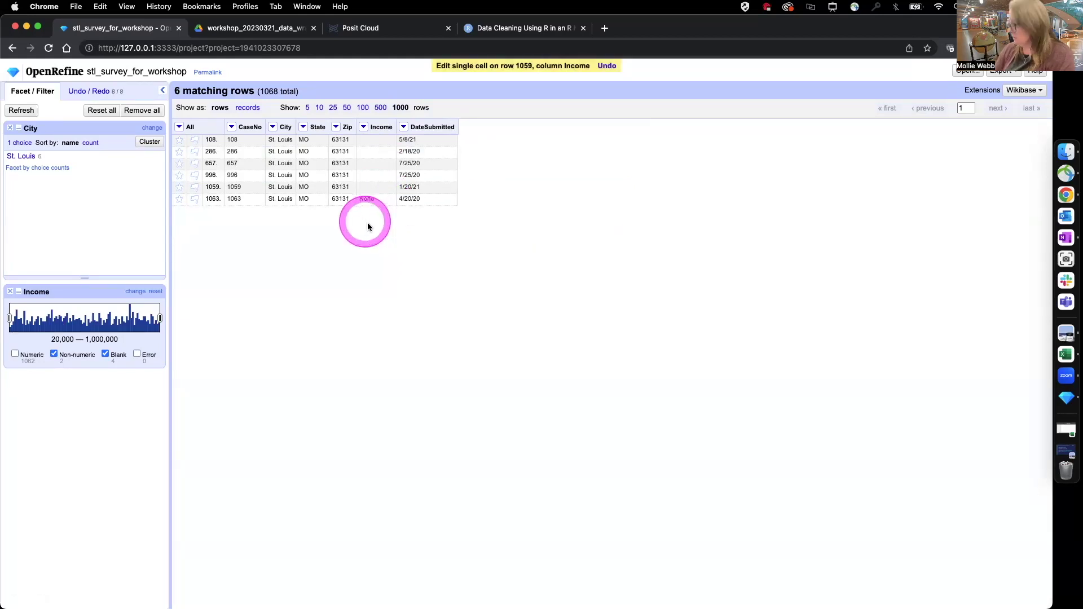
{"action": "left_click", "coordinate": [383, 199]}
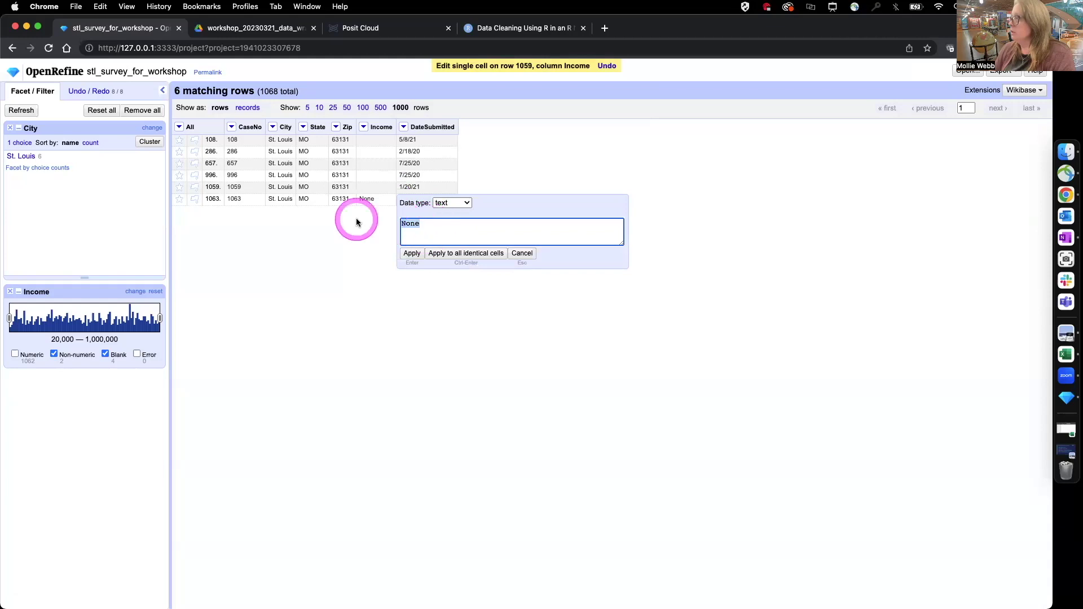
{"action": "key", "text": "BackSpace"}
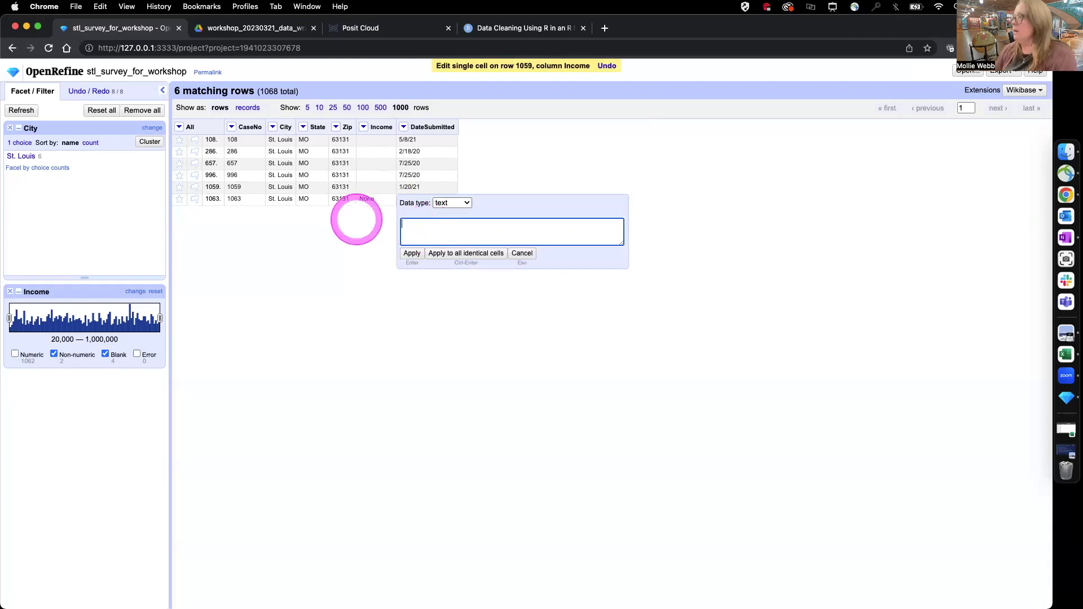
{"action": "left_click", "coordinate": [411, 253]}
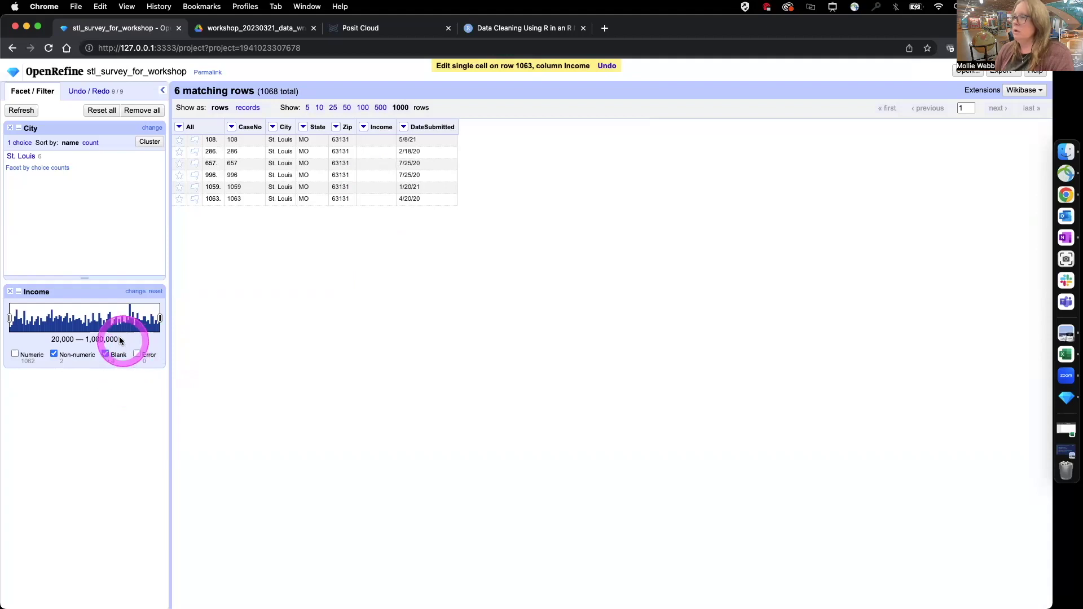
- Include the numeric values in the Income facet alongside the blank ones
{"action": "left_click", "coordinate": [15, 354]}
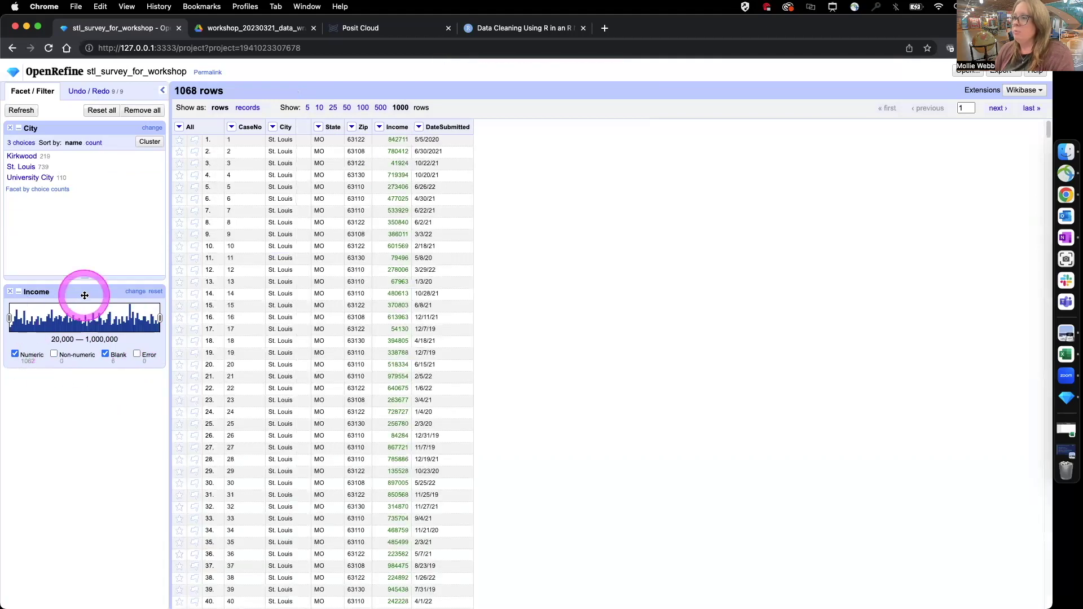
{"action": "left_click", "coordinate": [74, 376]}
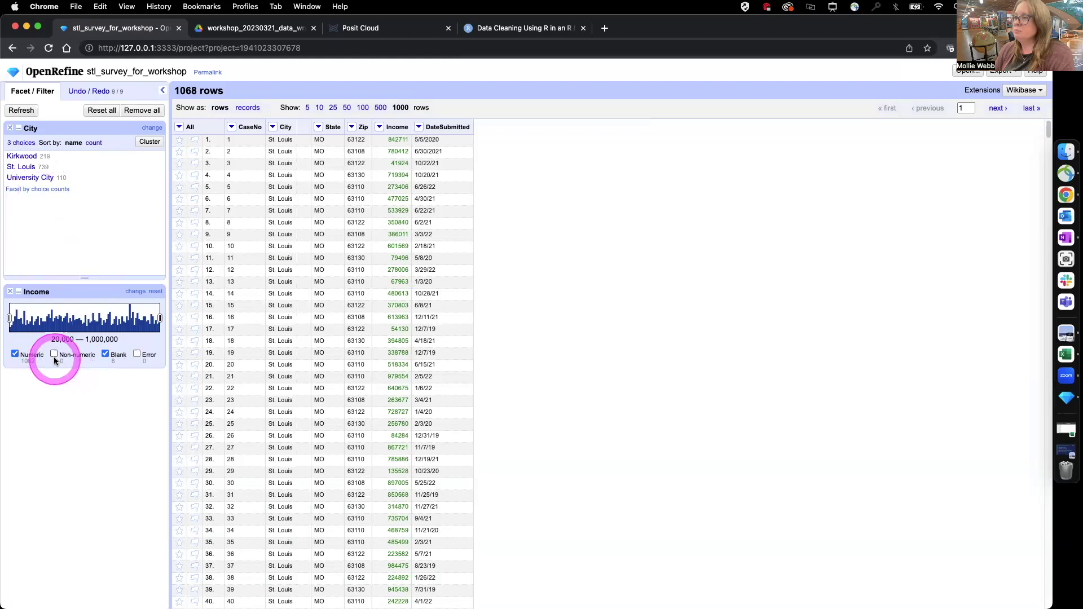
{"action": "left_click", "coordinate": [54, 354]}
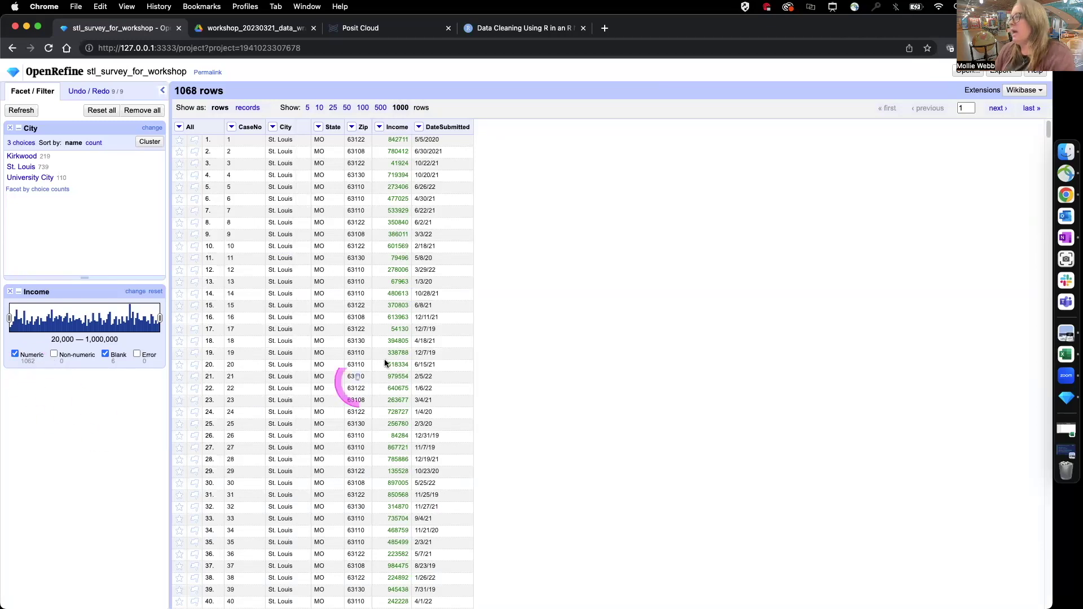
- Sort the rows by Income as numbers, smallest first
{"action": "left_click", "coordinate": [380, 127]}
{"action": "left_click", "coordinate": [388, 214]}
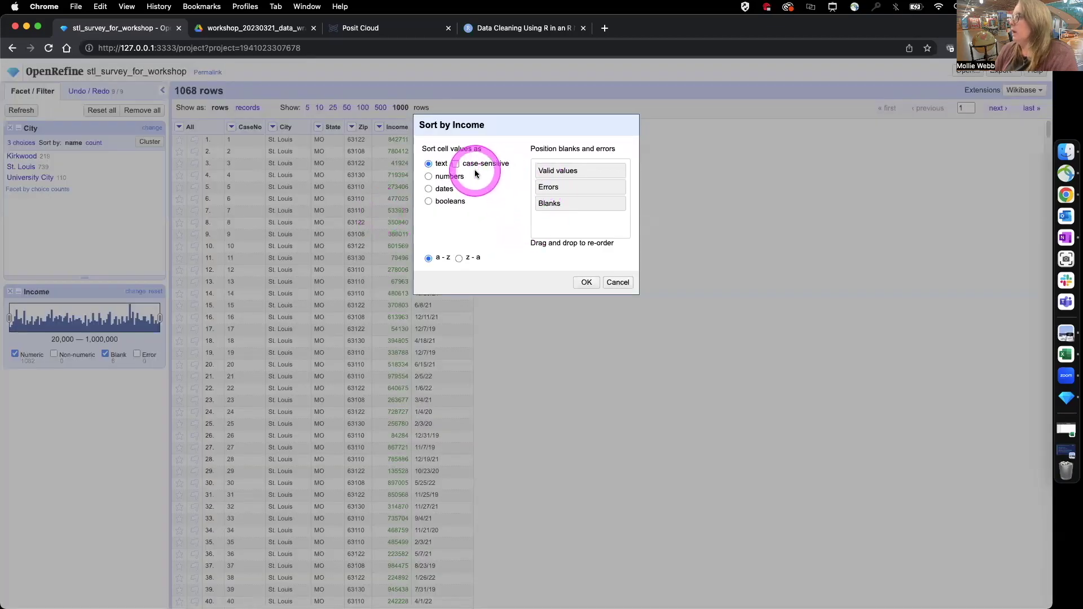
{"action": "left_click", "coordinate": [428, 176]}
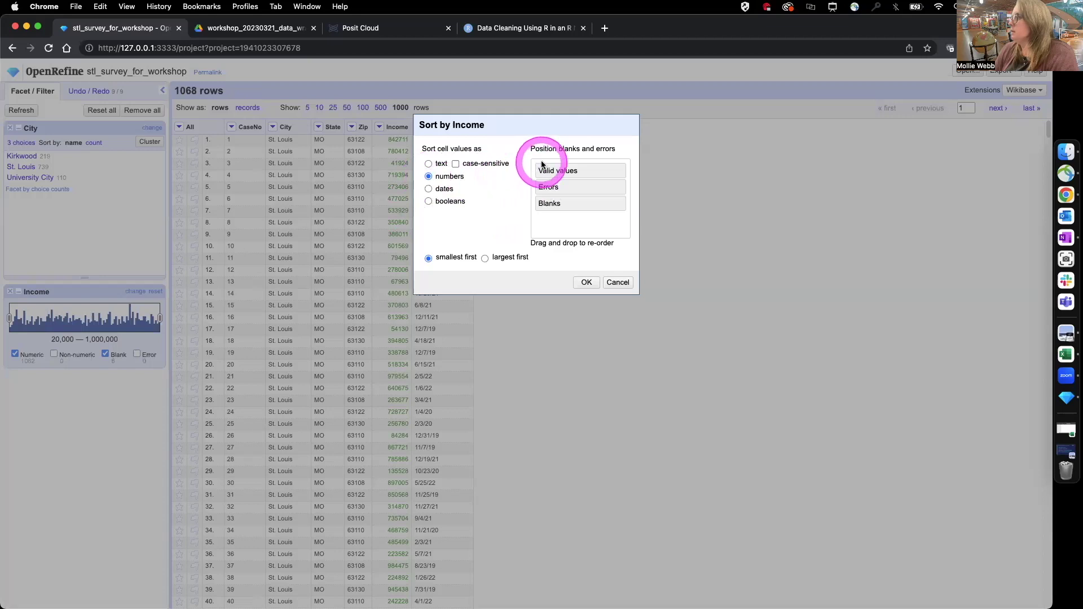
{"action": "left_click", "coordinate": [587, 282]}
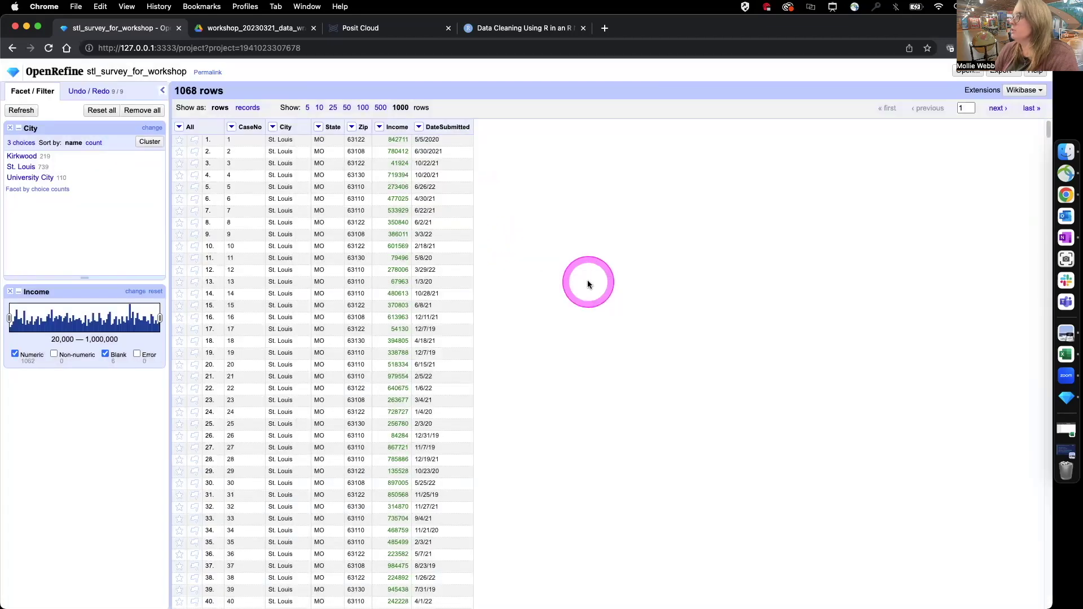
- Reverse the Income sort so the largest values come first
{"action": "left_click", "coordinate": [380, 126]}
{"action": "mouse_move", "coordinate": [403, 219]}
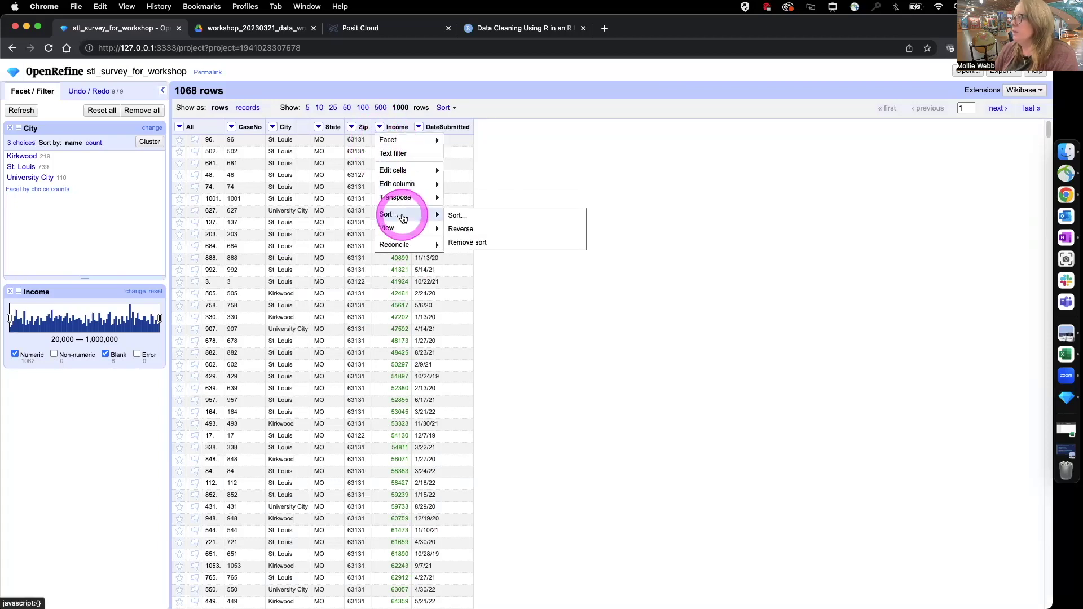
{"action": "left_click", "coordinate": [467, 232]}
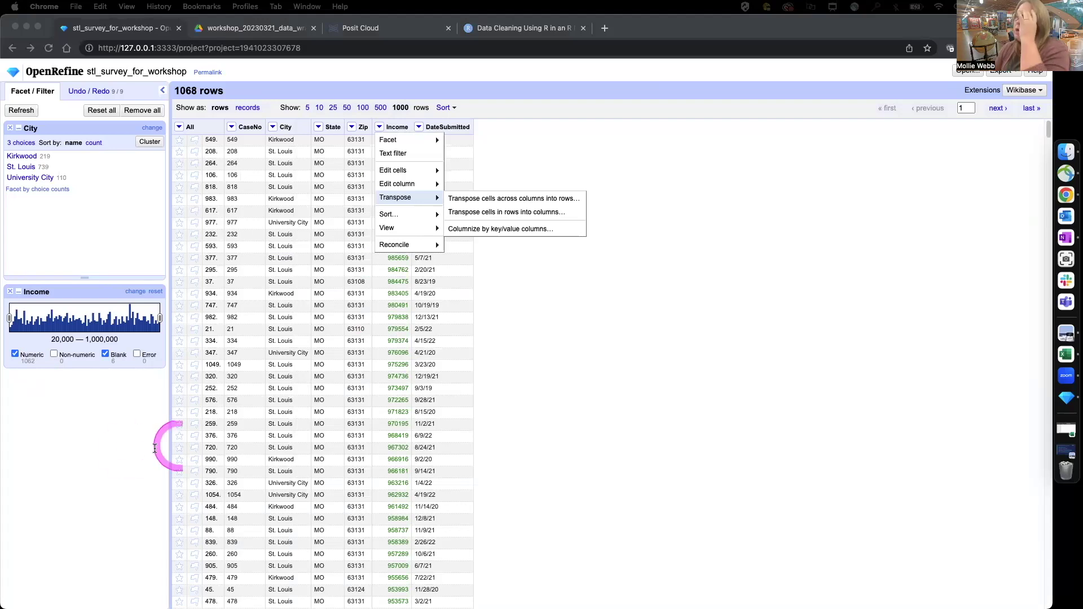
{"action": "left_click", "coordinate": [540, 328]}
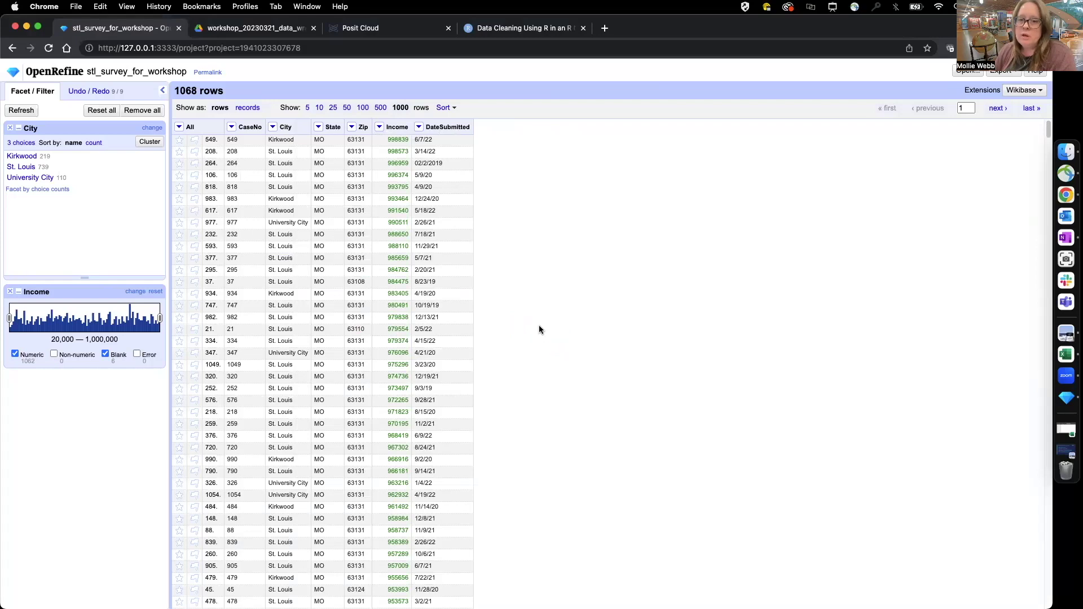
- Convert all cells in the DateSubmitted column to dates with the common transform
{"action": "mouse_move", "coordinate": [462, 209]}
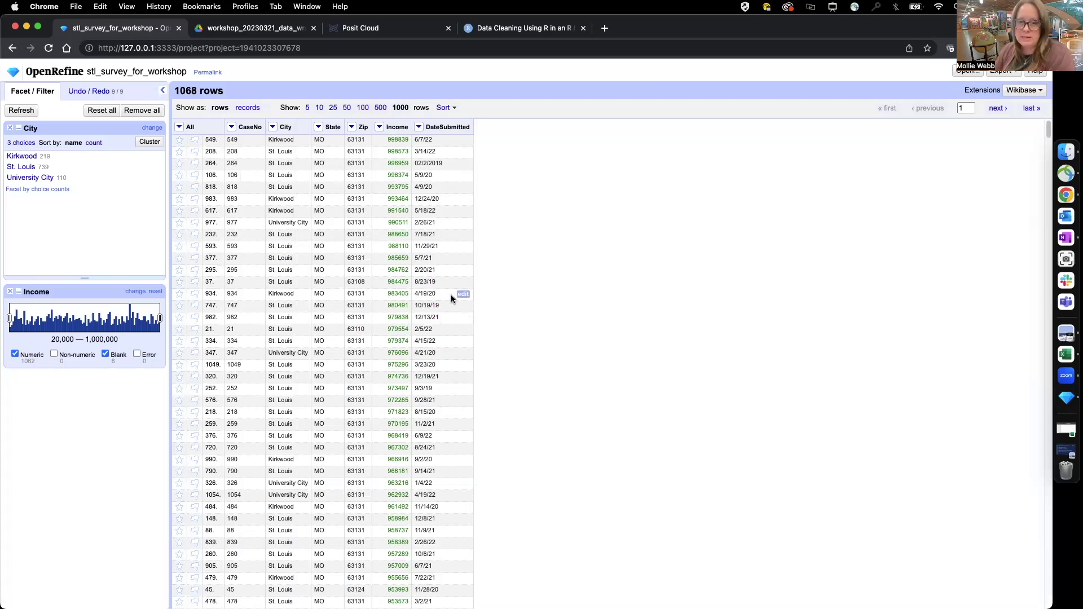
{"action": "left_click", "coordinate": [419, 128]}
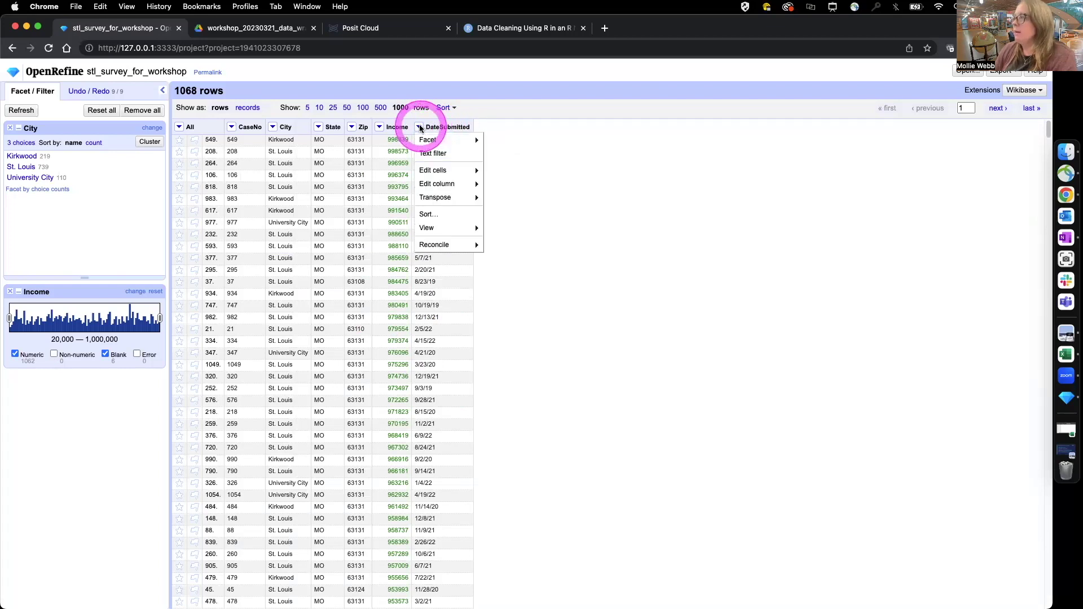
{"action": "left_click", "coordinate": [432, 170]}
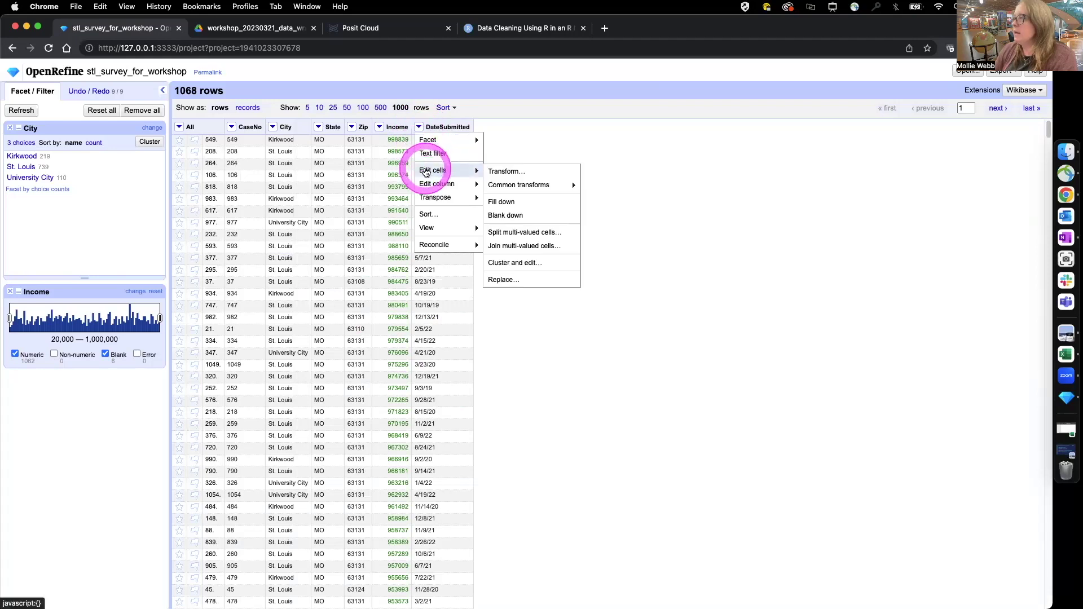
{"action": "left_click", "coordinate": [515, 186]}
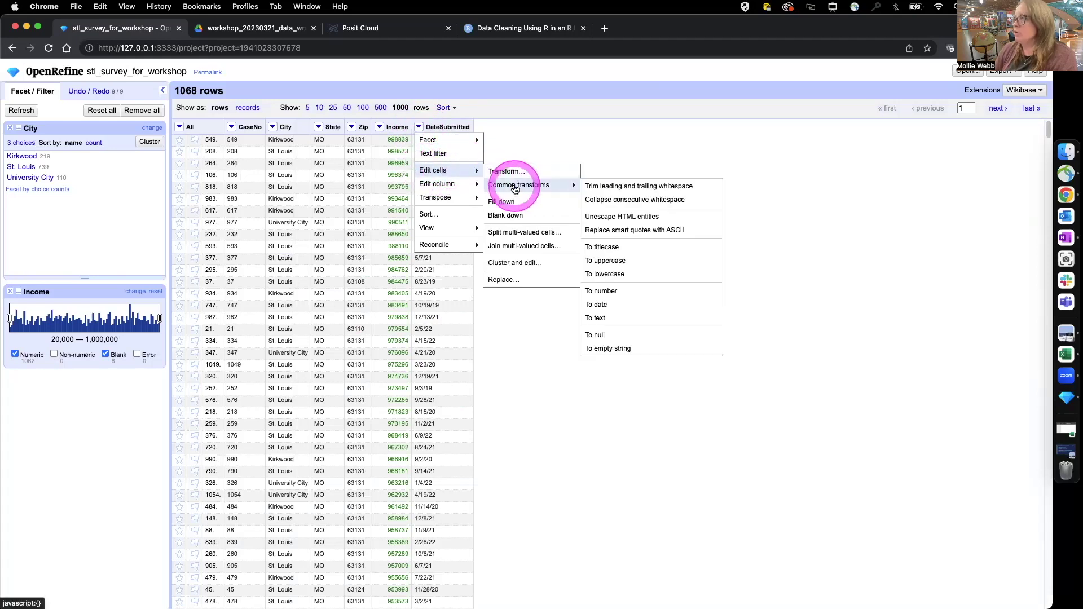
{"action": "left_click", "coordinate": [611, 304]}
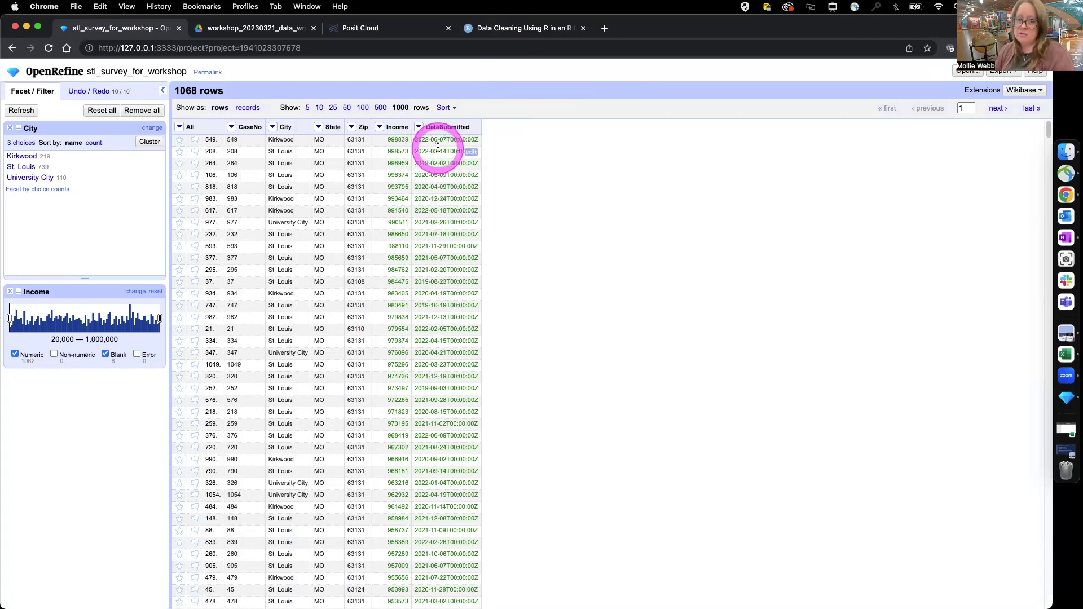
- Create a timeline facet on the DateSubmitted column and exclude its time values, keeping only the non-time ones
{"action": "scroll", "coordinate": [445, 278], "scroll_direction": "down", "scroll_amount": 5}
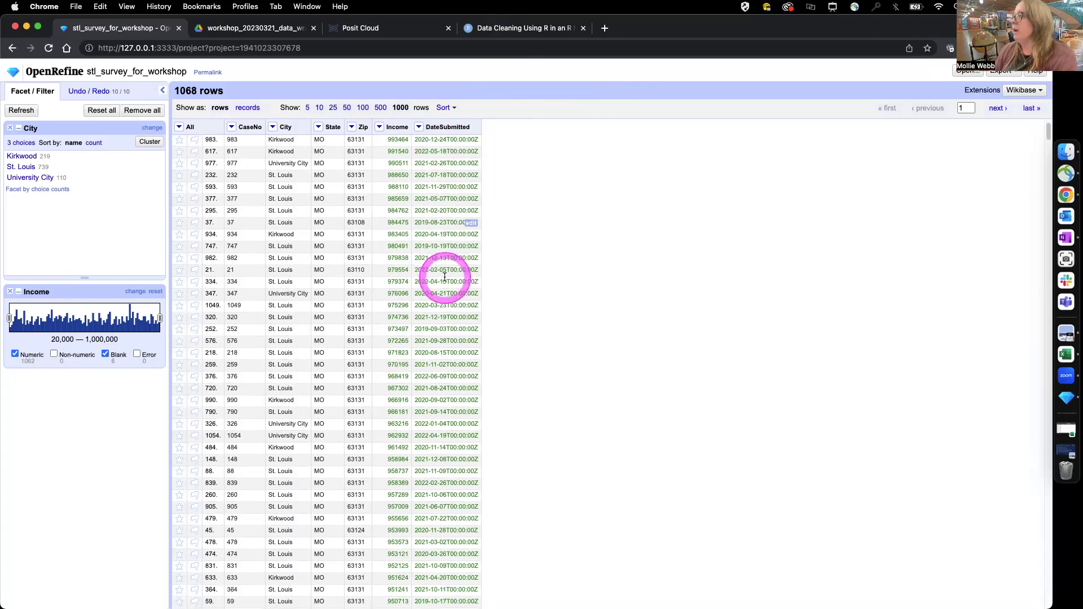
{"action": "scroll", "coordinate": [446, 312], "scroll_direction": "down", "scroll_amount": 5}
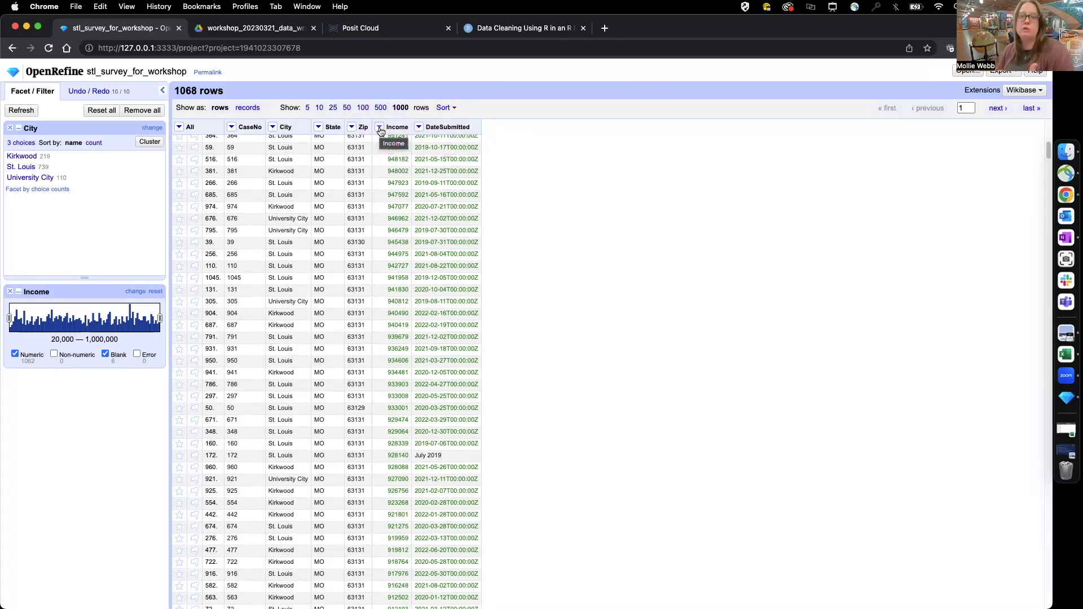
{"action": "left_click", "coordinate": [419, 127]}
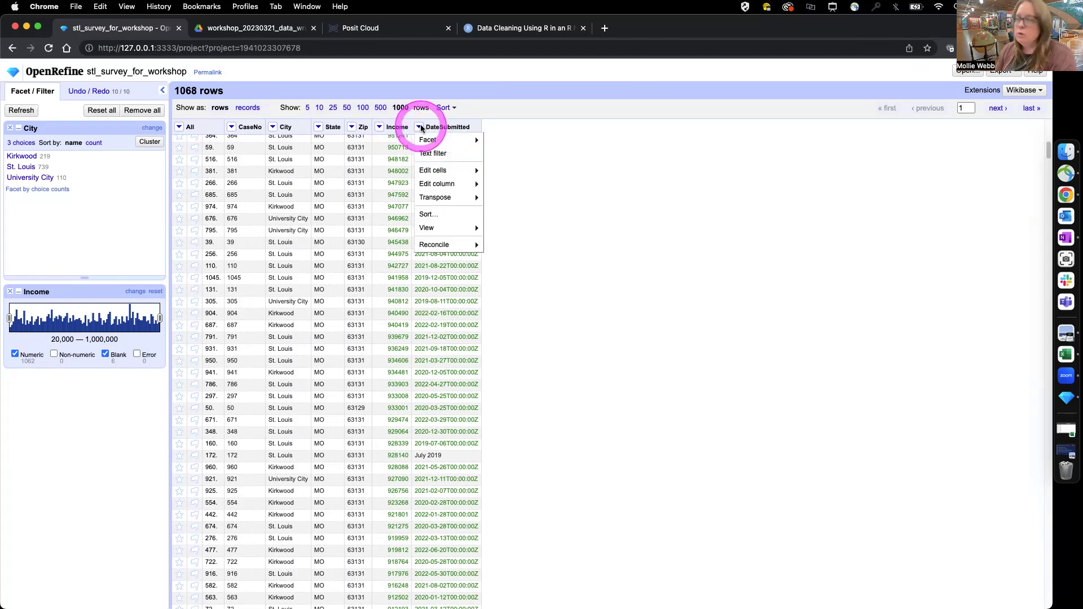
{"action": "left_click", "coordinate": [428, 141]}
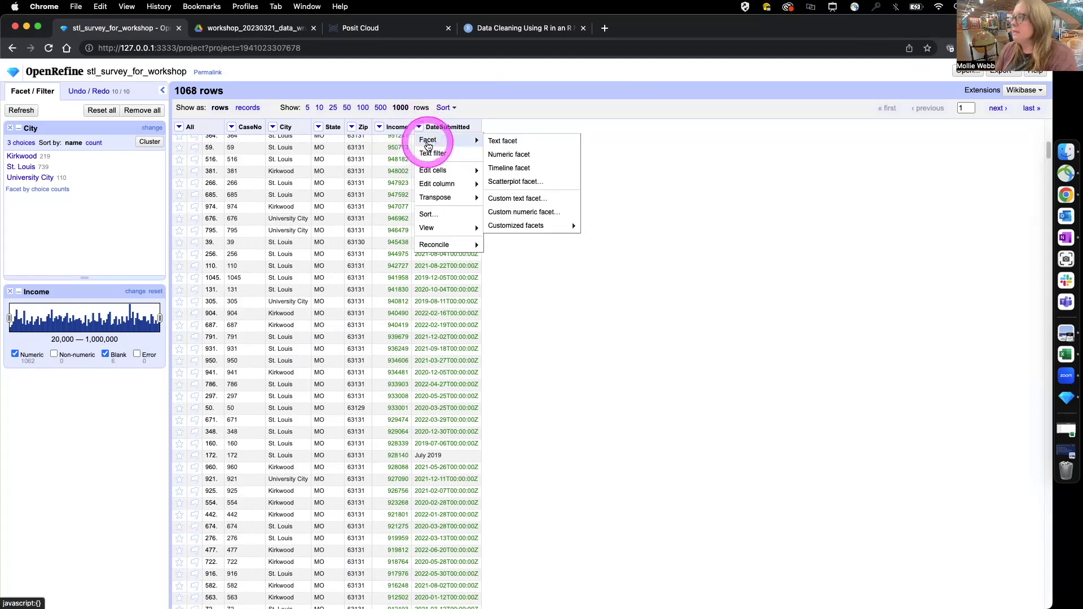
{"action": "left_click", "coordinate": [508, 168]}
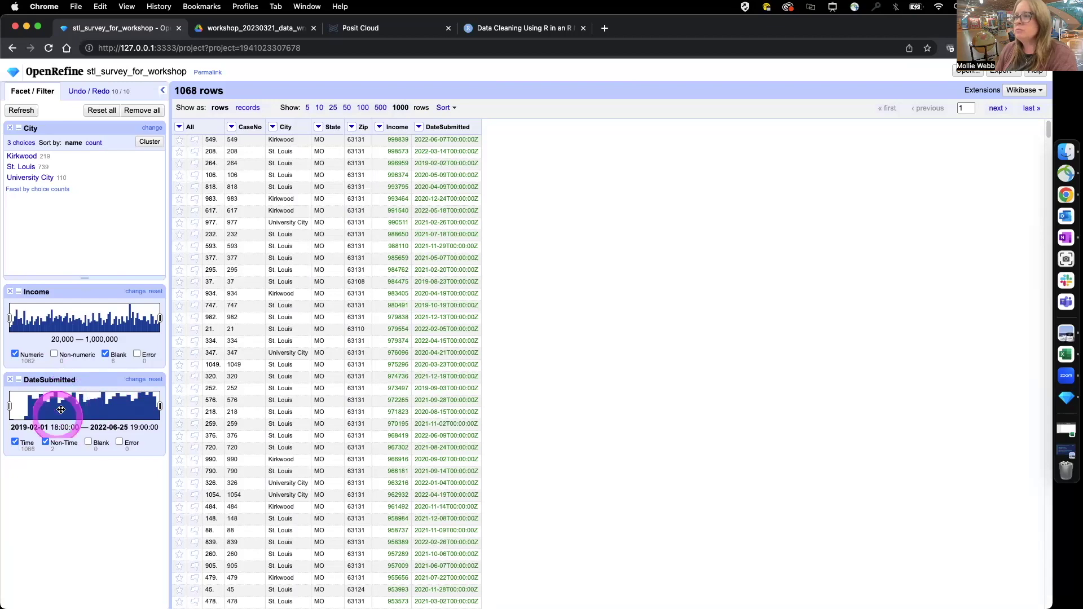
{"action": "left_click", "coordinate": [15, 444]}
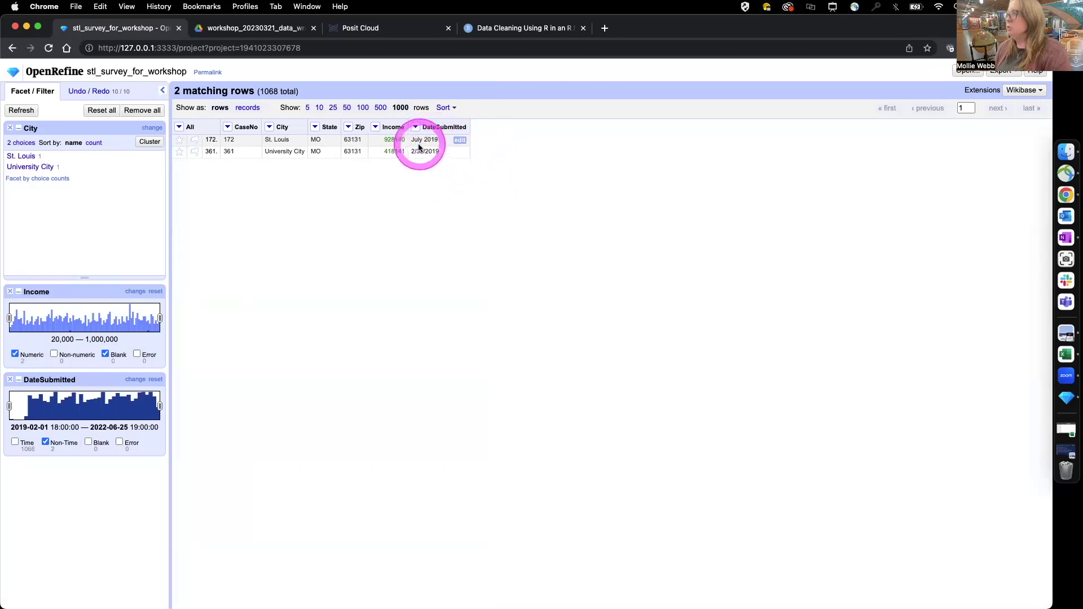
- Replace the July 2019 entry in the DateSubmitted cell of row 172 with 07/01/2019
{"action": "left_click", "coordinate": [460, 141]}
{"action": "left_click_drag", "start_coordinate": [514, 164], "coordinate": [415, 156]}
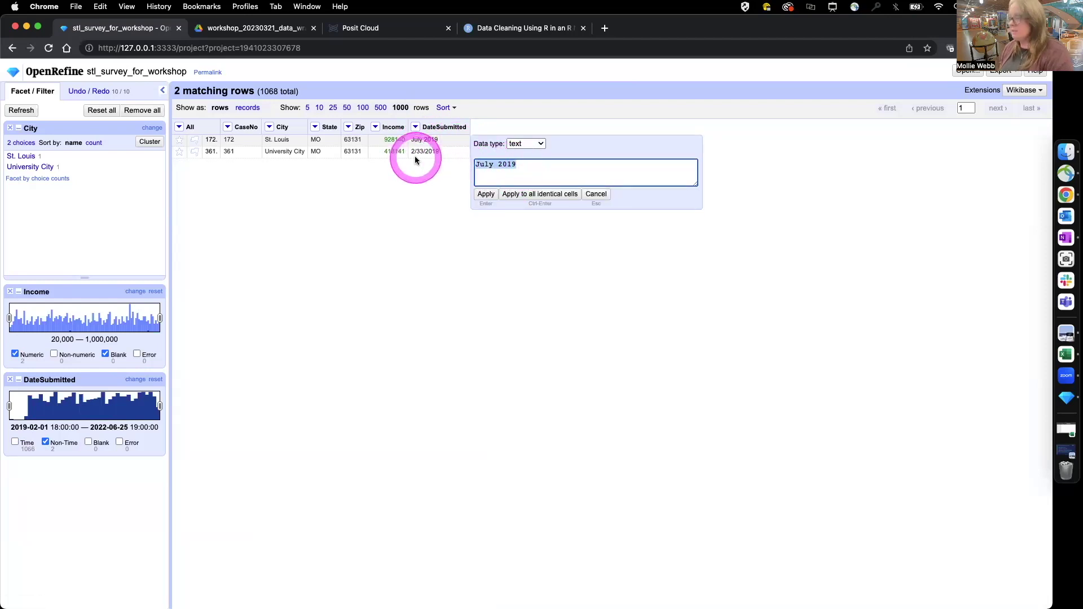
{"action": "type", "text": "0"}
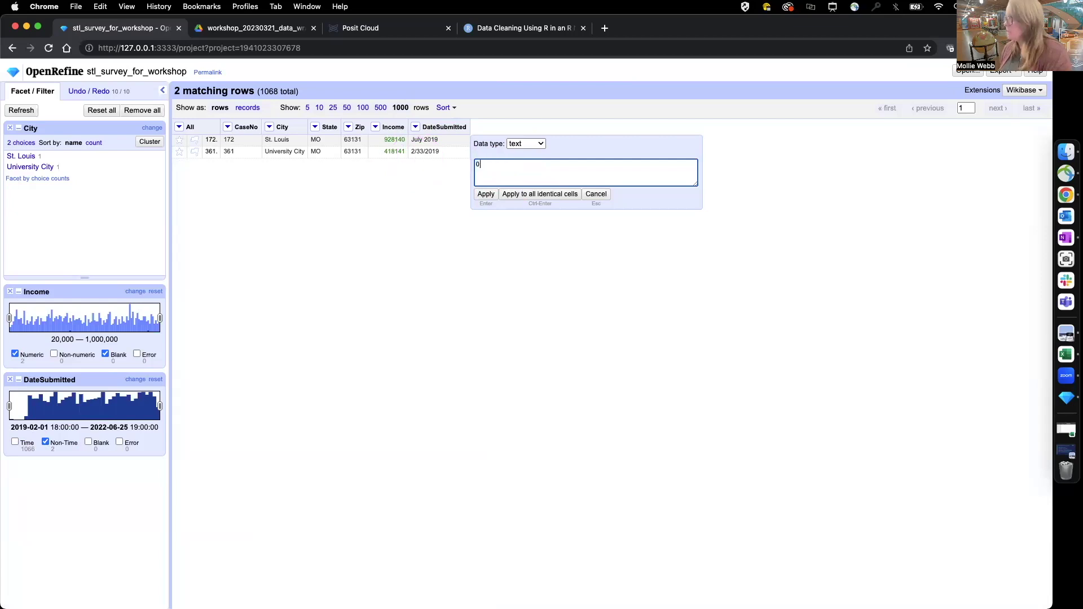
{"action": "type", "text": "7/01/2019"}
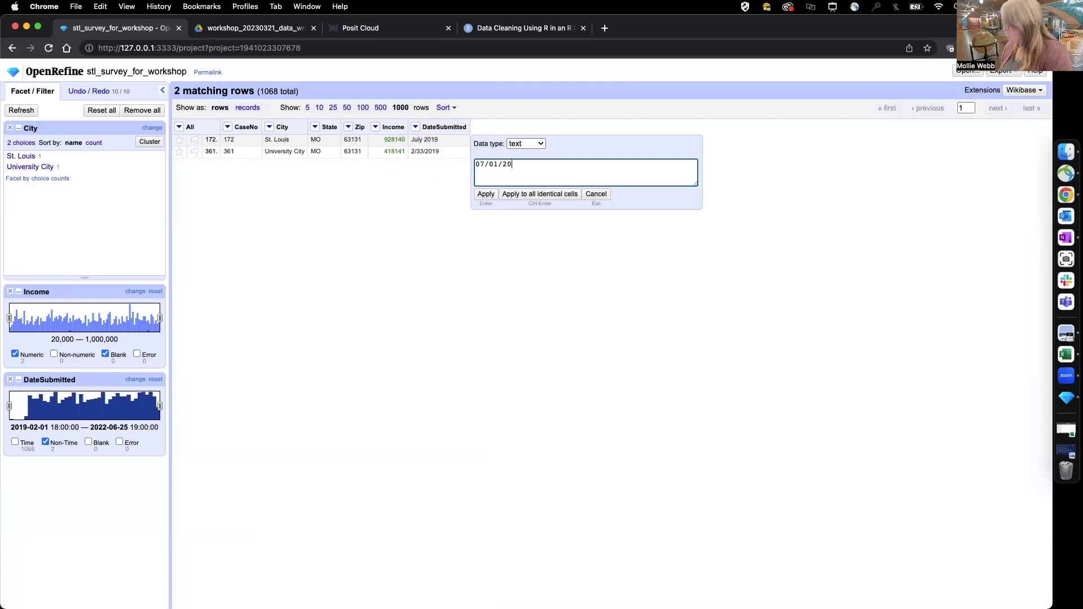
{"action": "left_click", "coordinate": [391, 153]}
{"action": "left_click", "coordinate": [486, 194]}
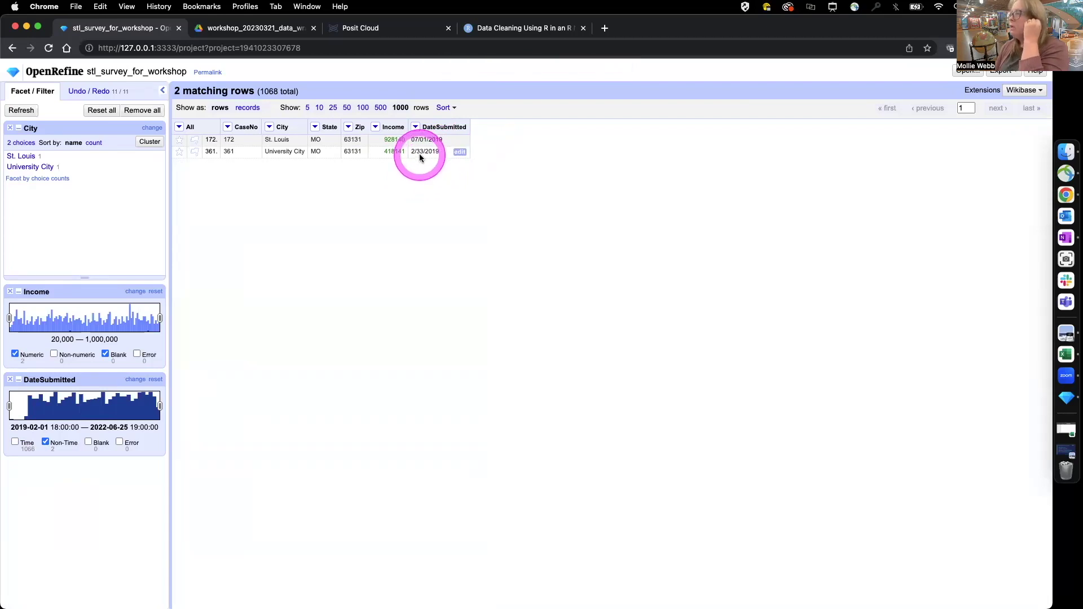
- Replace the invalid DateSubmitted entry in row 361 with 02/03/2019
{"action": "left_click", "coordinate": [460, 151]}
{"action": "left_click", "coordinate": [522, 176]}
{"action": "left_click_drag", "start_coordinate": [521, 176], "coordinate": [460, 174]}
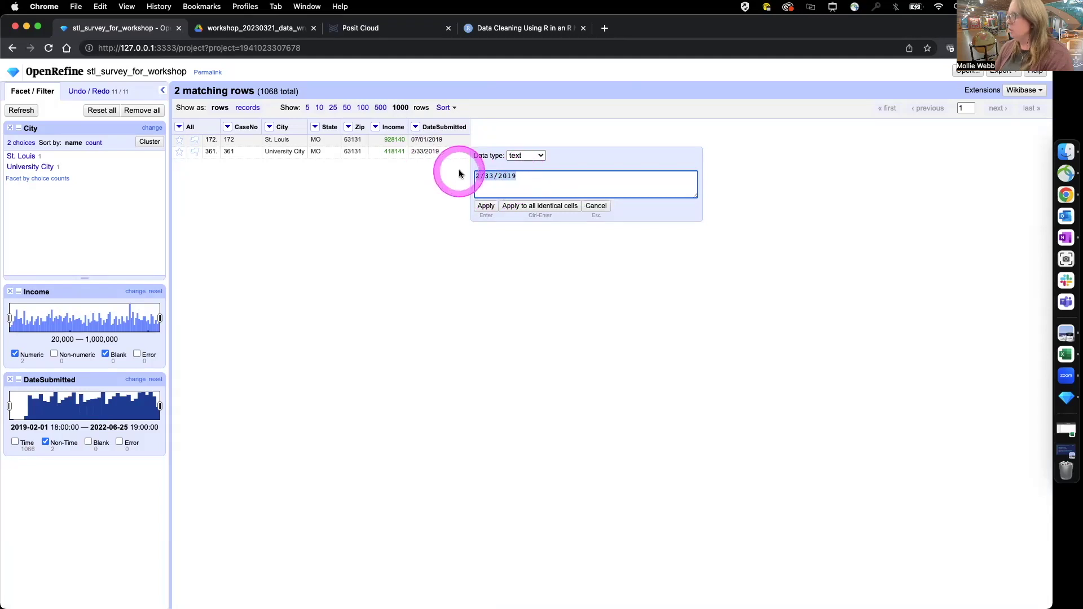
{"action": "type", "text": "02/03"}
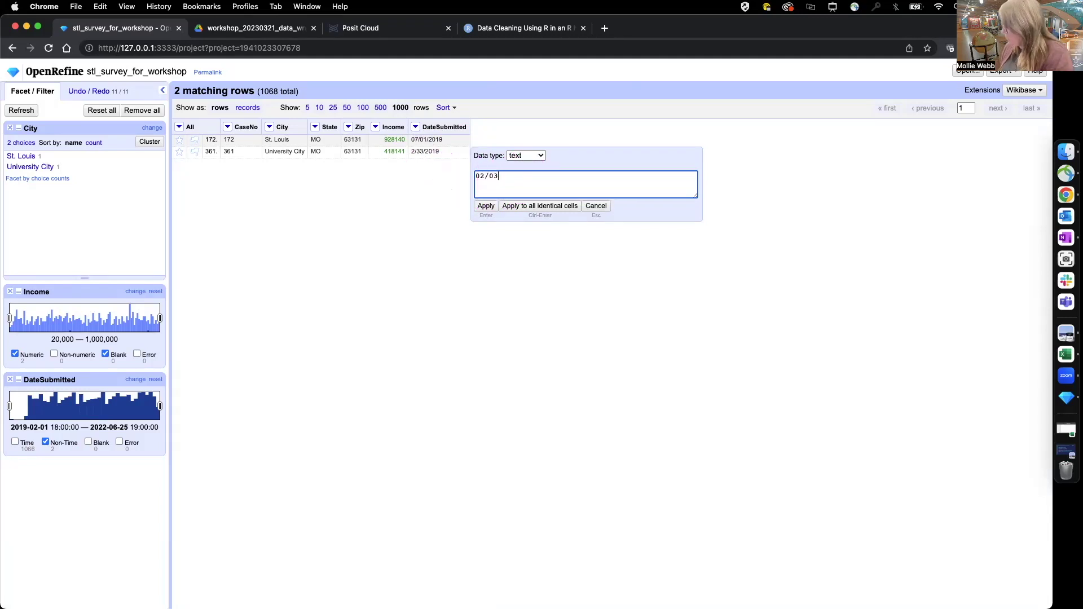
{"action": "type", "text": "/2019"}
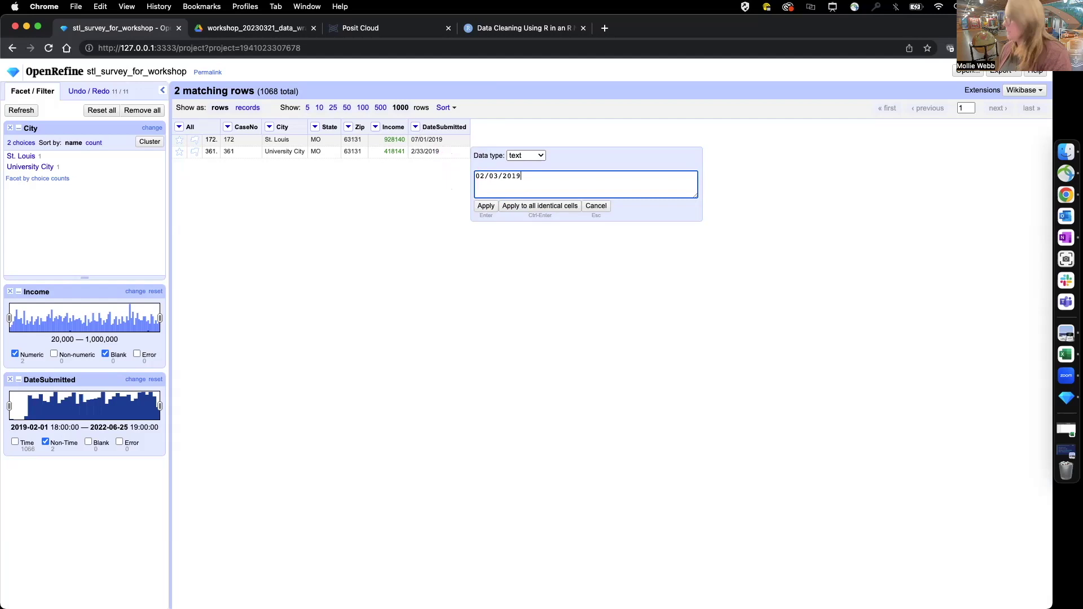
{"action": "left_click", "coordinate": [487, 206]}
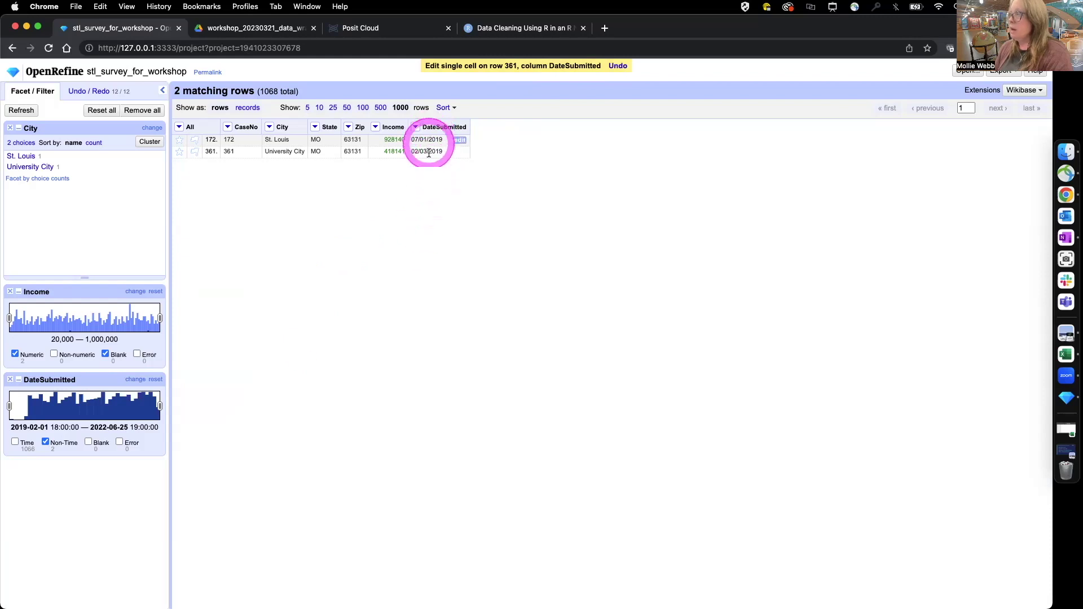
- Include the time values in the DateSubmitted facet again and convert all cells in that column to dates with the common transform
{"action": "left_click", "coordinate": [15, 443]}
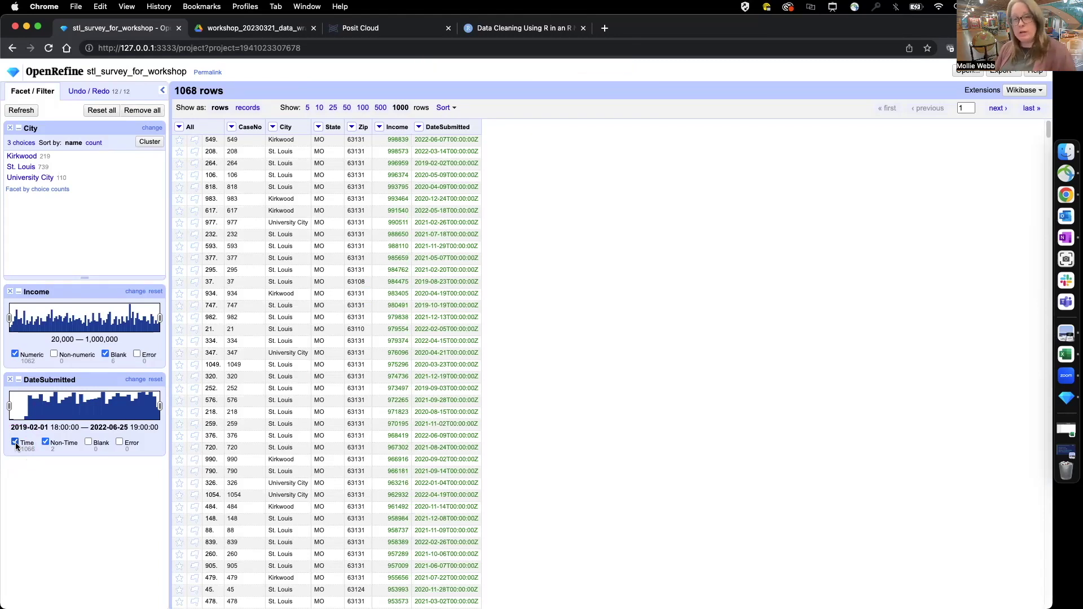
{"action": "left_click", "coordinate": [418, 127]}
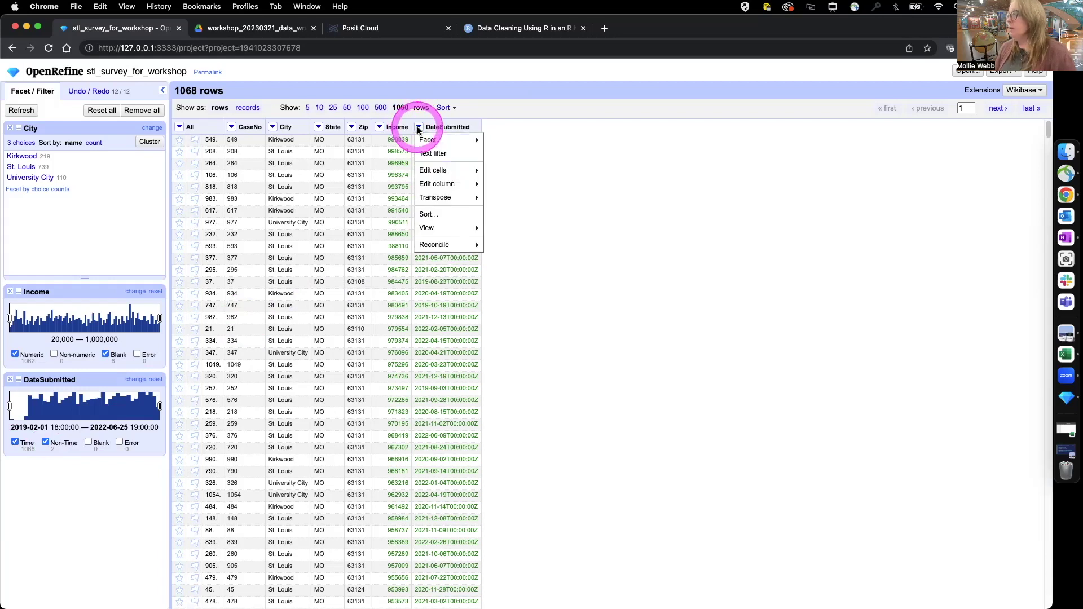
{"action": "left_click", "coordinate": [433, 170]}
{"action": "left_click", "coordinate": [525, 185]}
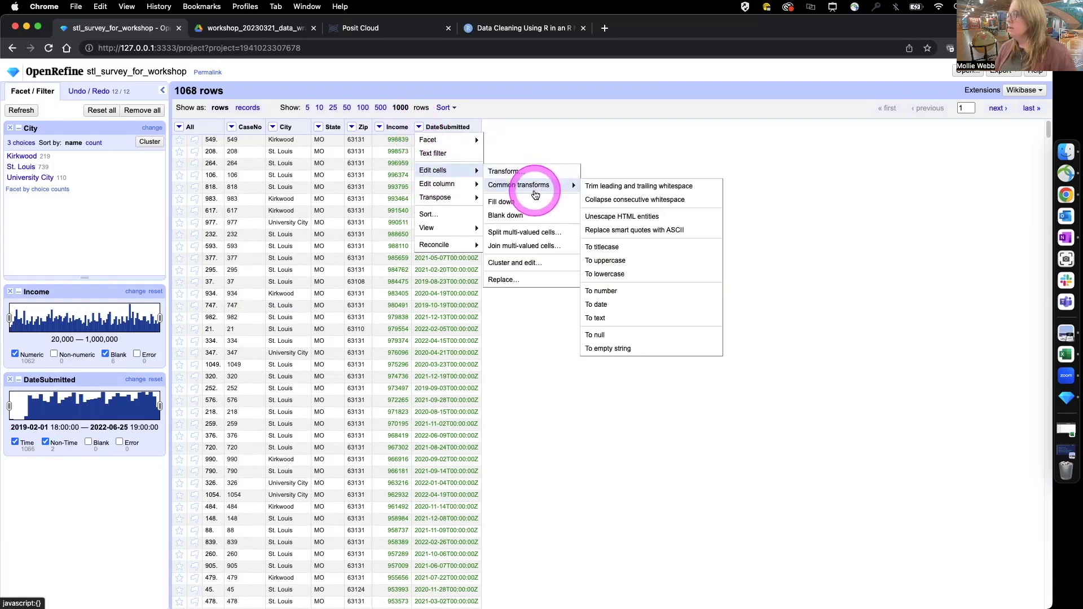
{"action": "left_click", "coordinate": [630, 302]}
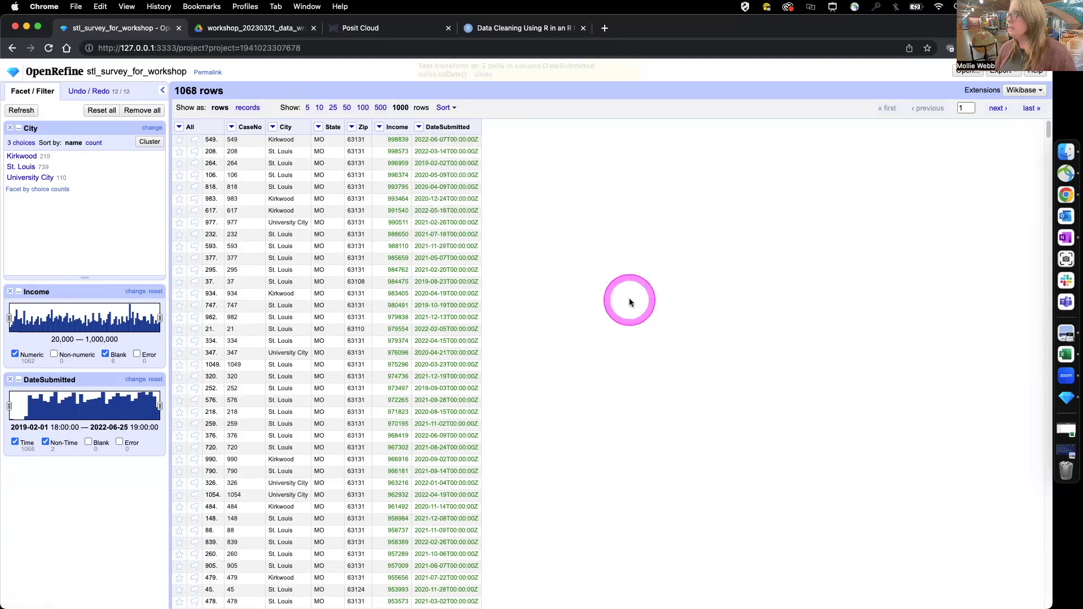
{"action": "left_click", "coordinate": [487, 74]}
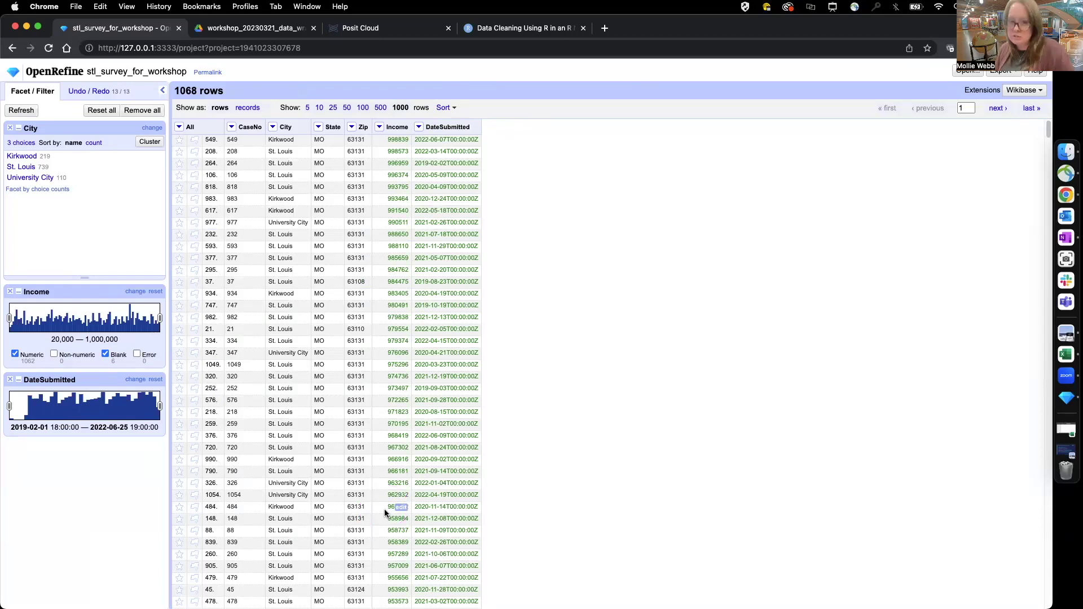
{"action": "left_click", "coordinate": [694, 526]}
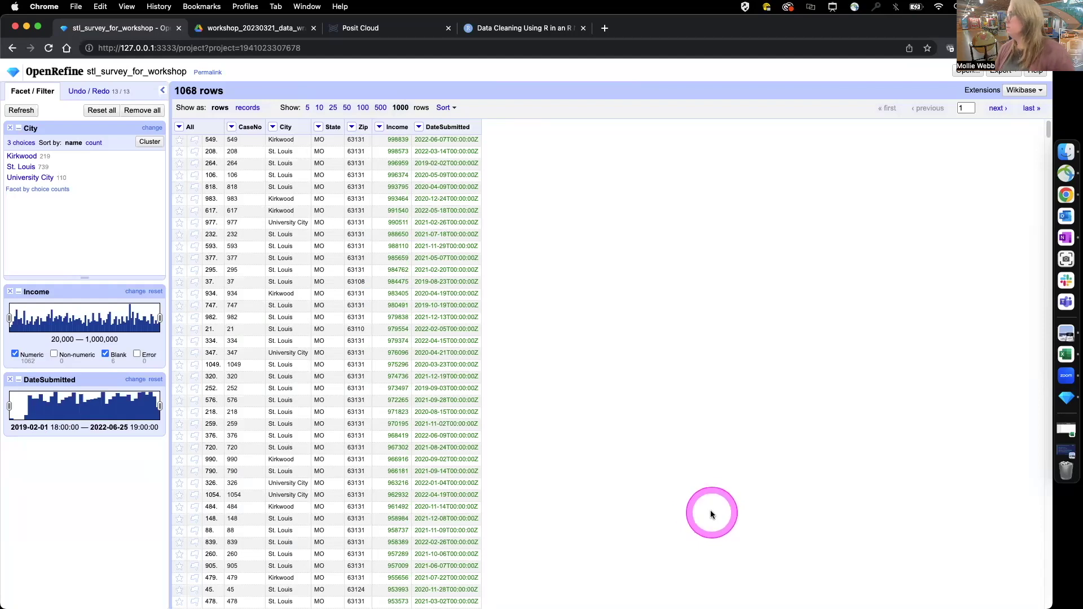
- Export the cleaned project as a comma-separated file named stl_survey_cleaned.csv to the Desktop folder
{"action": "left_click", "coordinate": [1016, 72]}
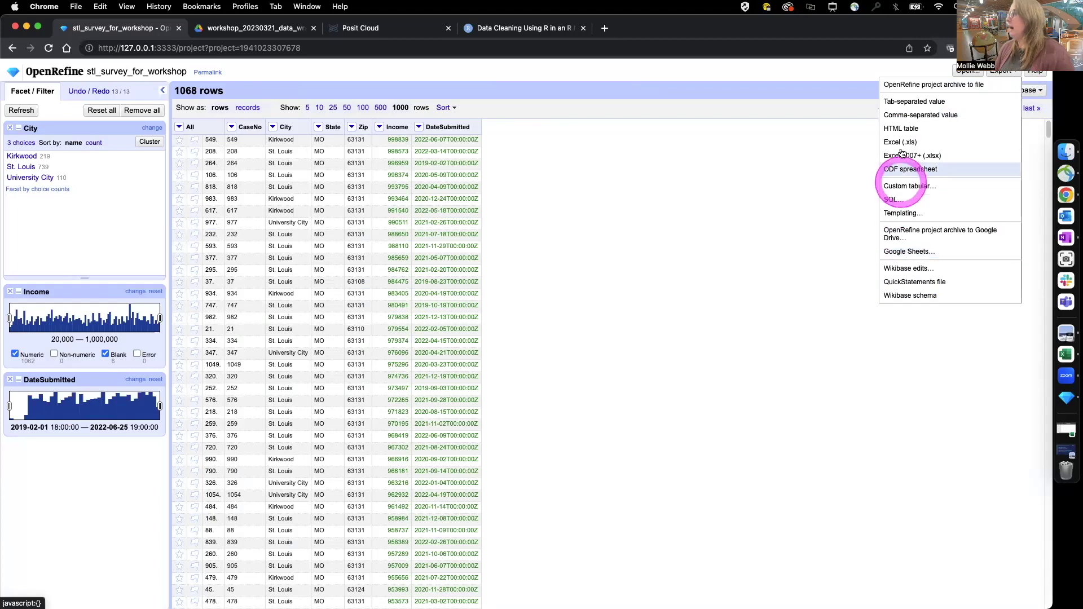
{"action": "left_click", "coordinate": [910, 115]}
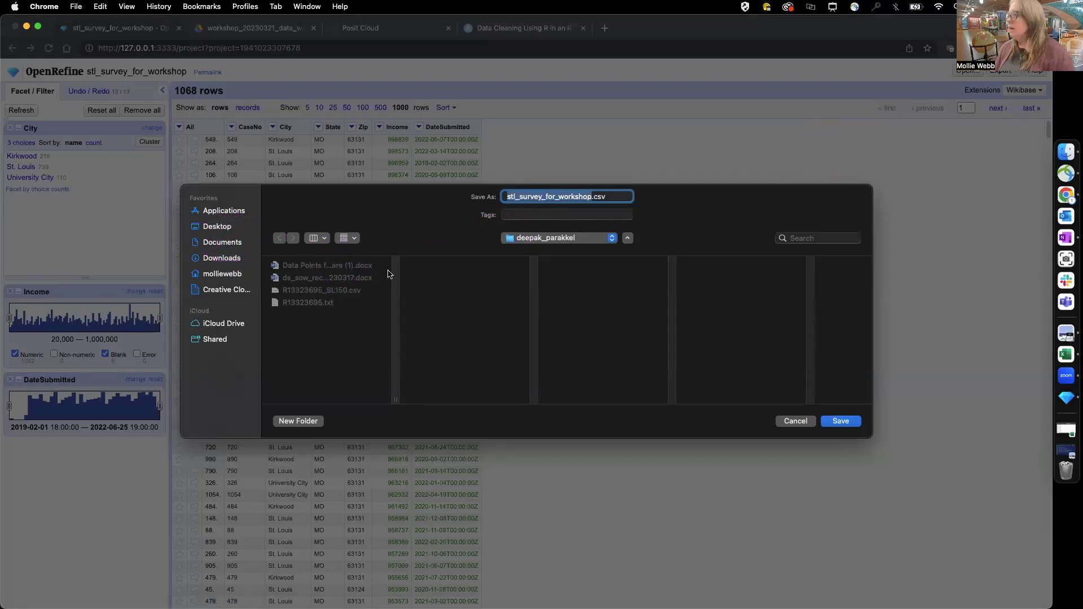
{"action": "left_click", "coordinate": [216, 226]}
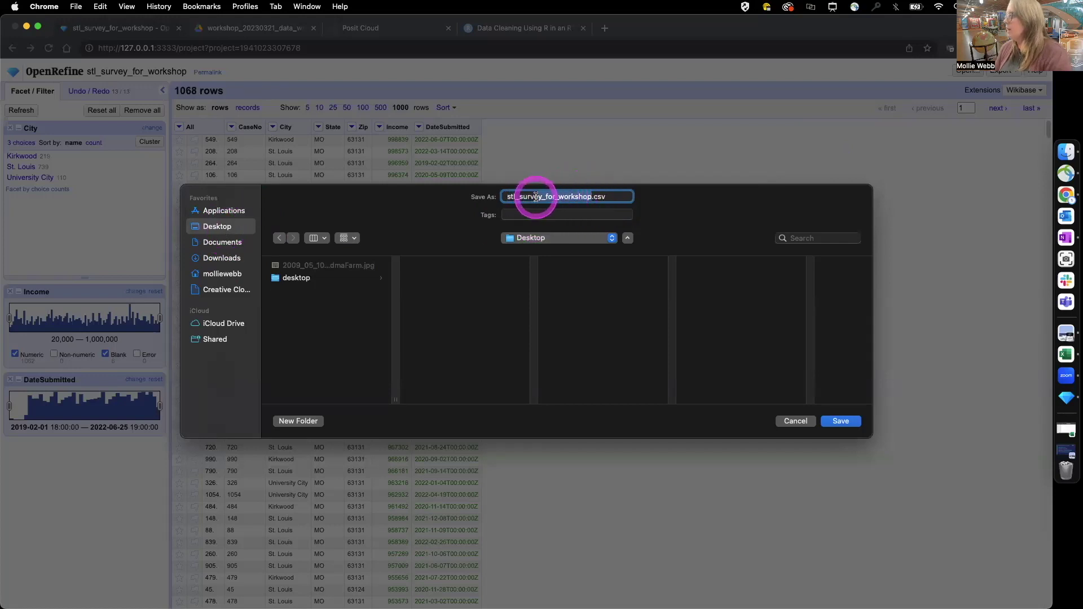
{"action": "type", "text": "cleaned"}
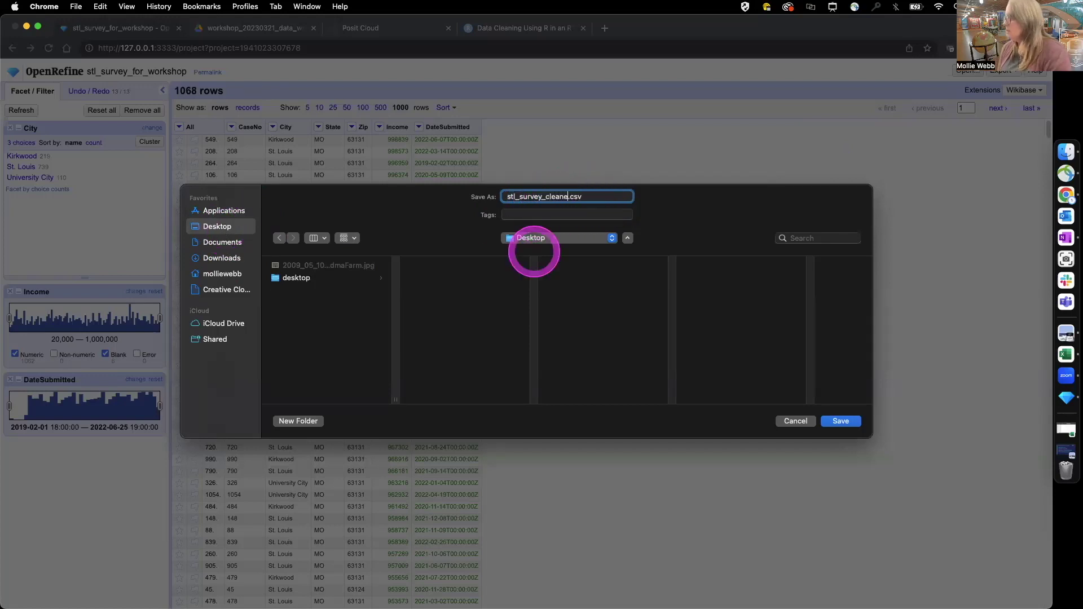
{"action": "left_click", "coordinate": [844, 423]}
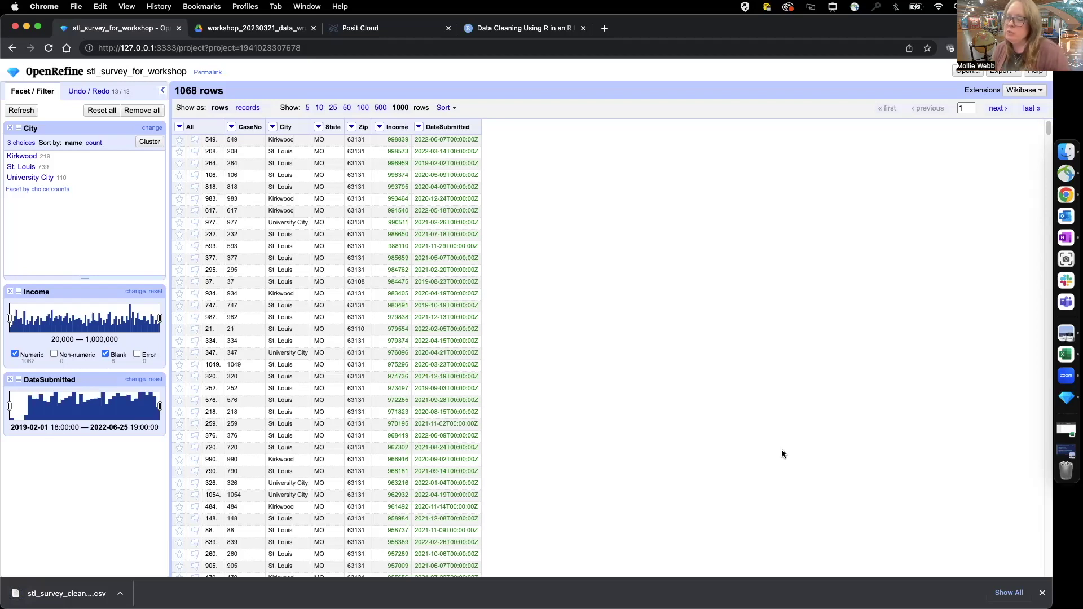
- Switch to the workshop folder in Google Drive and open the notebook data_wrangle_grad_20230321.ipynb in Colab
{"action": "left_click", "coordinate": [246, 28]}
{"action": "left_click", "coordinate": [344, 401]}
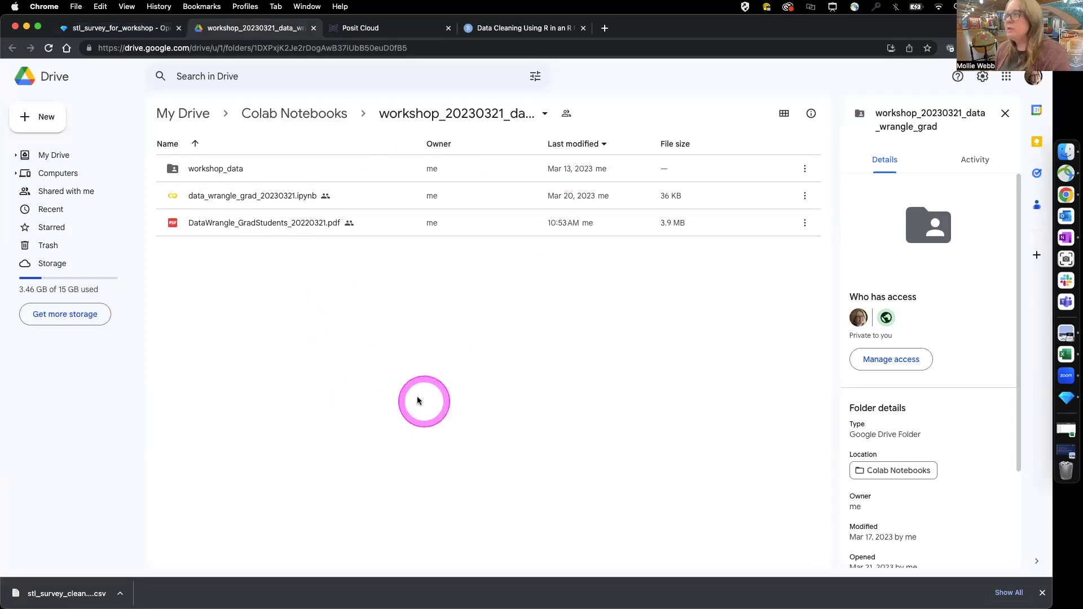
{"action": "double_click", "coordinate": [308, 200]}
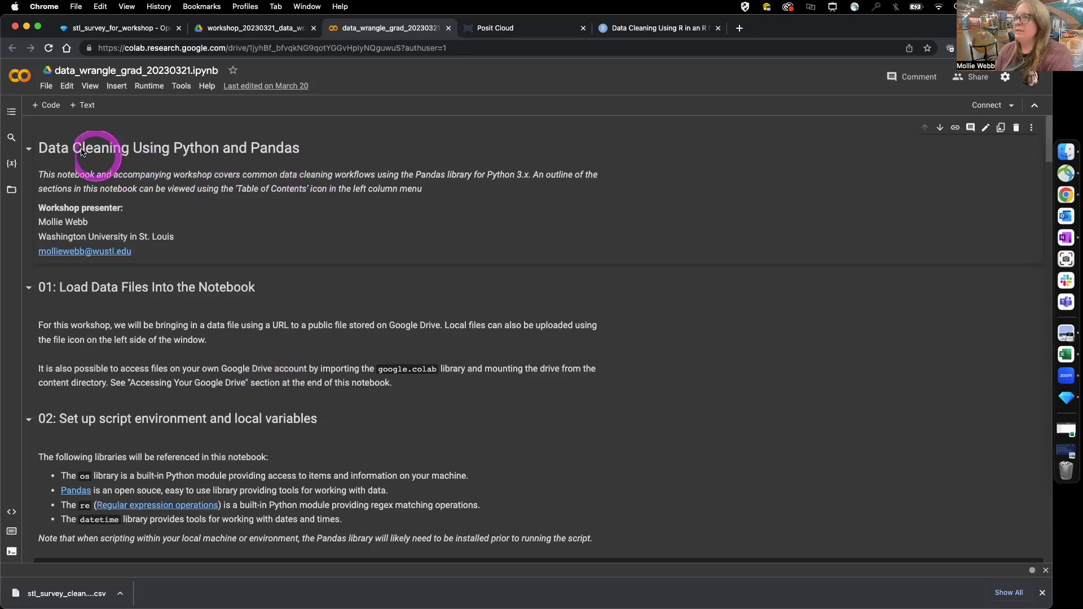
- Look through the notebook's table of contents, find and replace, variable inspector and file browser, leaving none of them open
{"action": "left_click", "coordinate": [11, 111]}
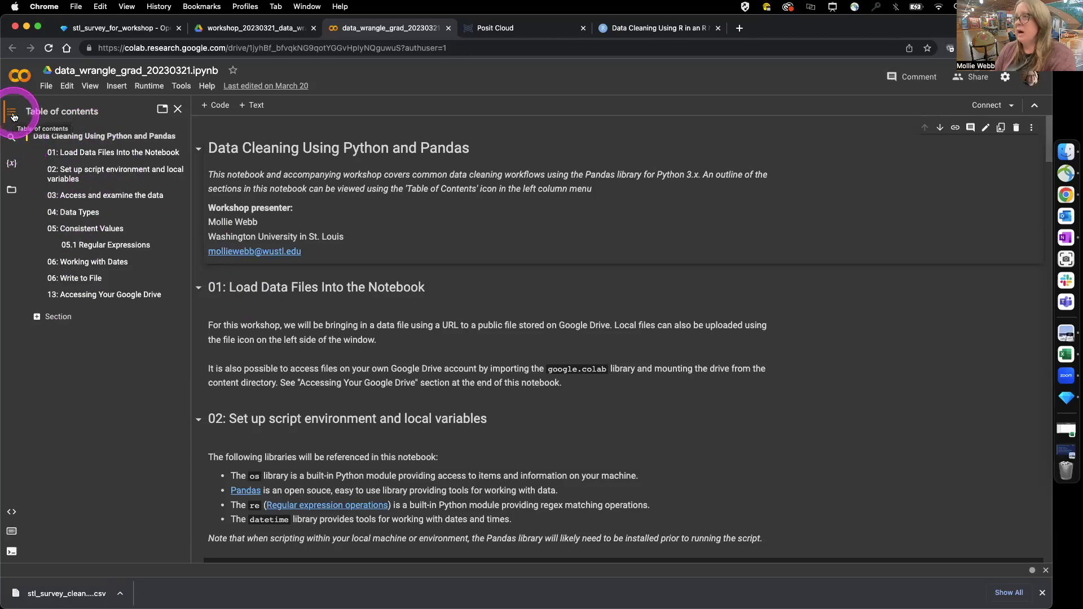
{"action": "left_click", "coordinate": [11, 138]}
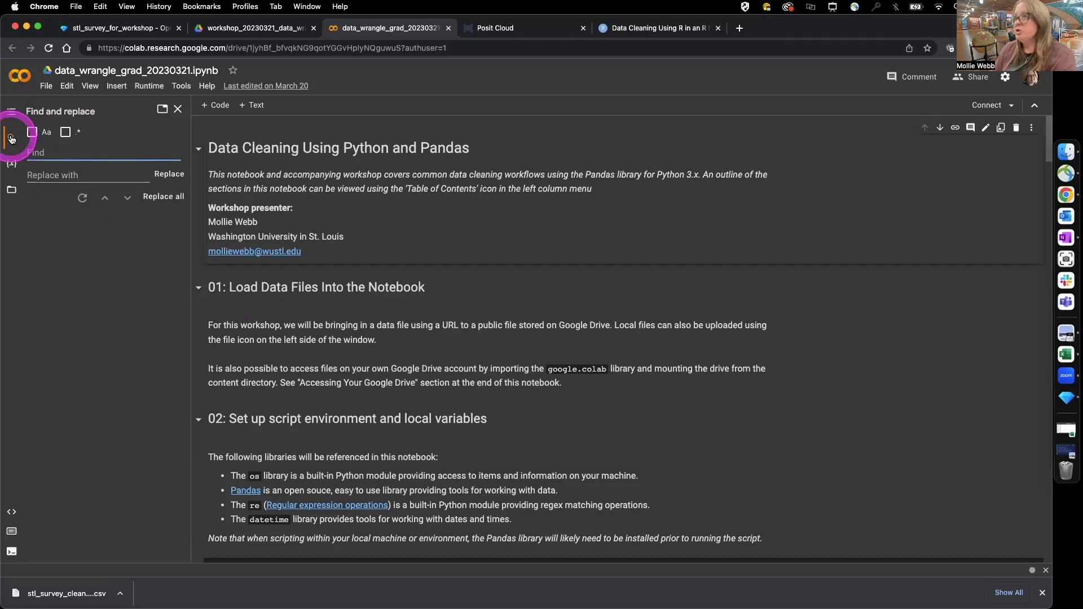
{"action": "left_click", "coordinate": [12, 165]}
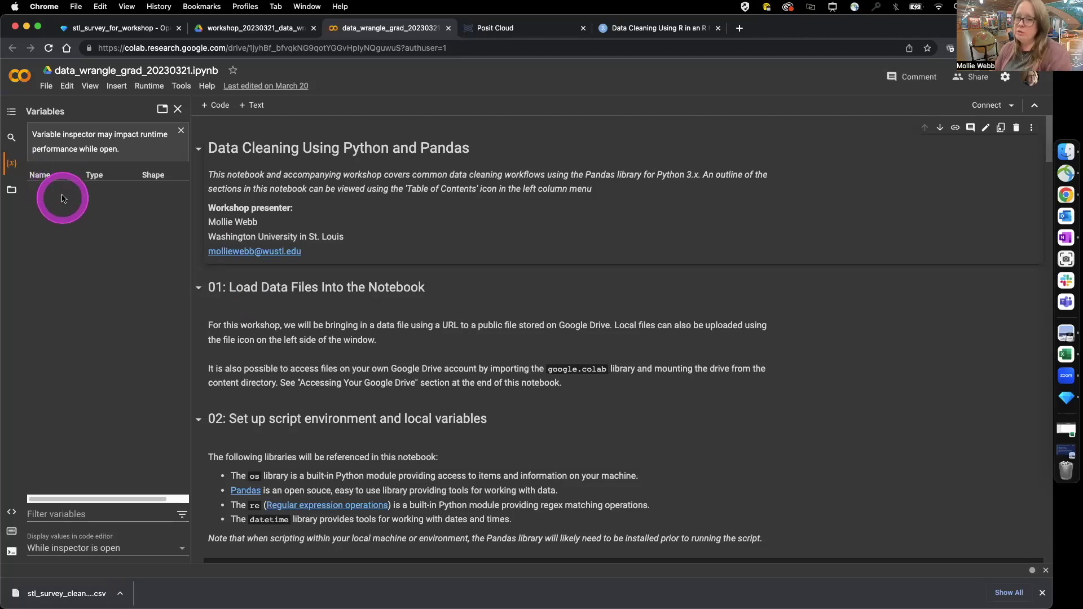
{"action": "left_click", "coordinate": [11, 192]}
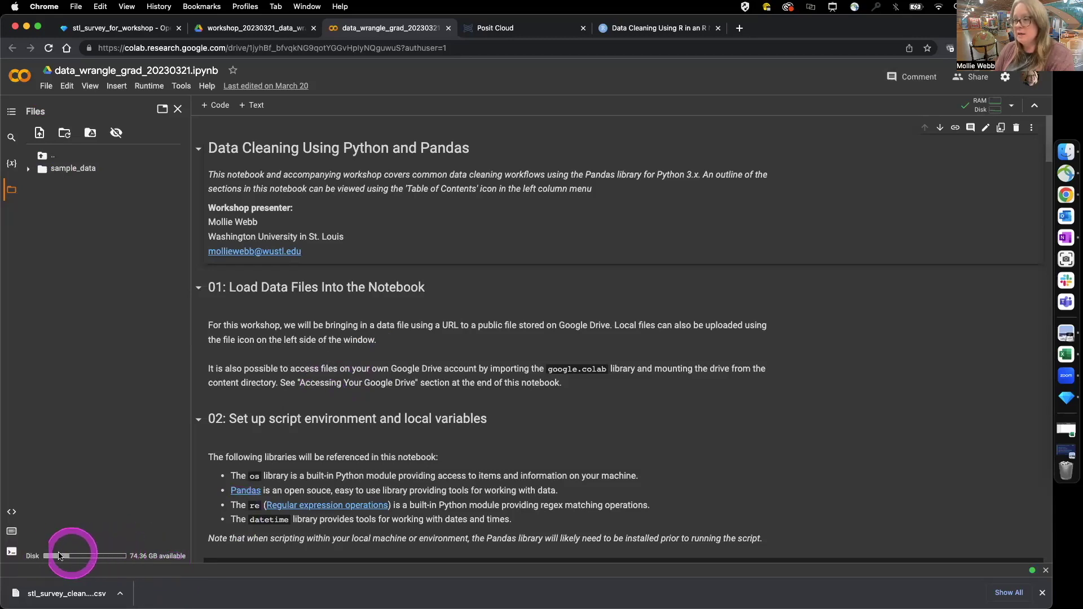
{"action": "mouse_move", "coordinate": [113, 554]}
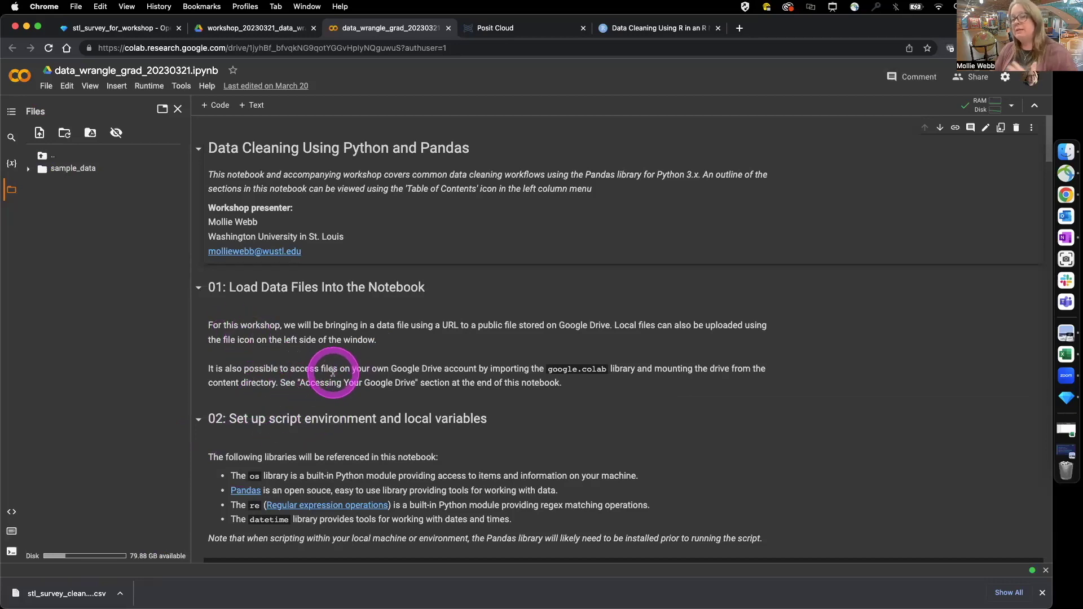
{"action": "left_click", "coordinate": [178, 109]}
- Read the notebook sections on loading data files, setting up the script environment, and accessing and examining the data
{"action": "scroll", "coordinate": [282, 345], "scroll_direction": "down", "scroll_amount": 2}
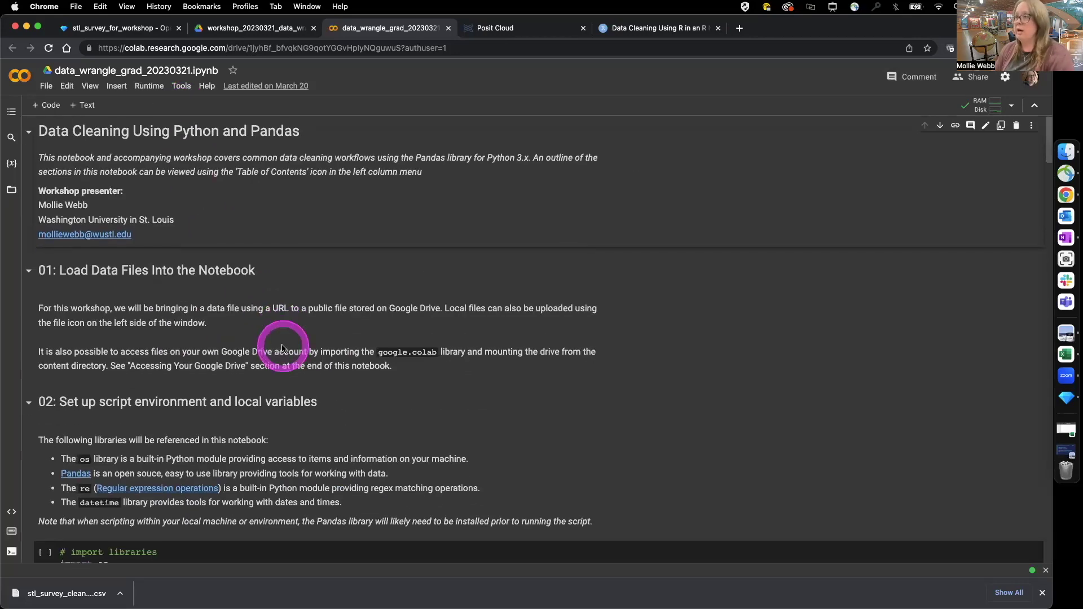
{"action": "scroll", "coordinate": [314, 394], "scroll_direction": "down", "scroll_amount": 1}
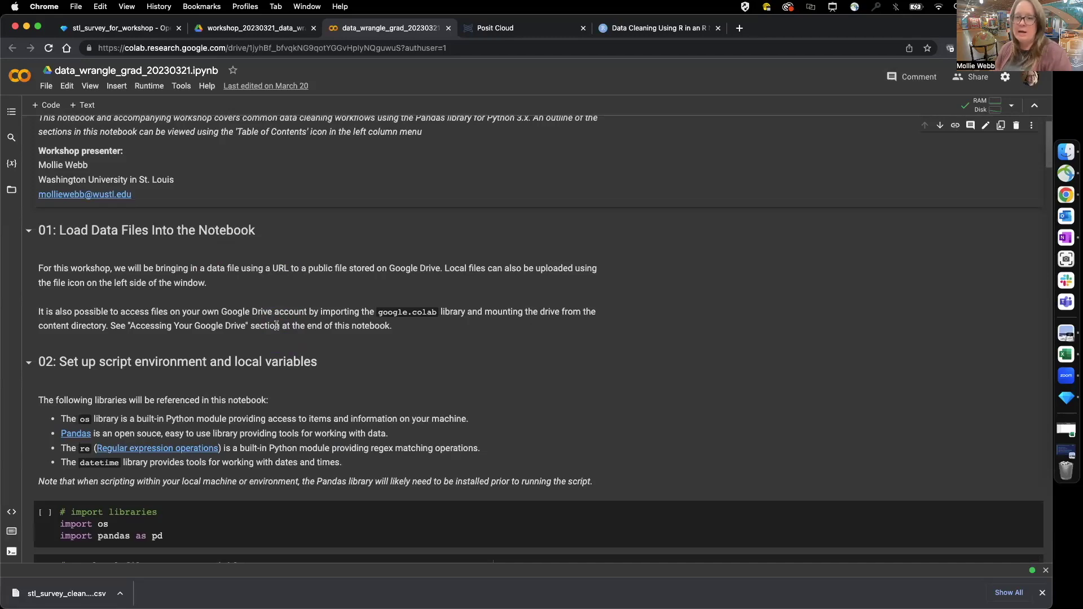
{"action": "scroll", "coordinate": [290, 335], "scroll_direction": "down", "scroll_amount": 5}
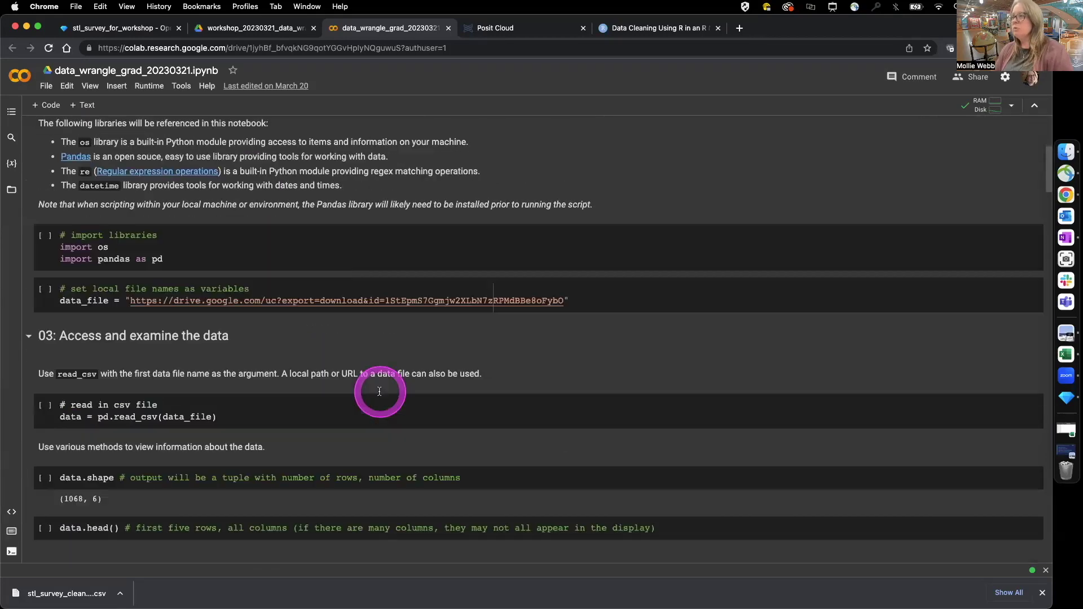